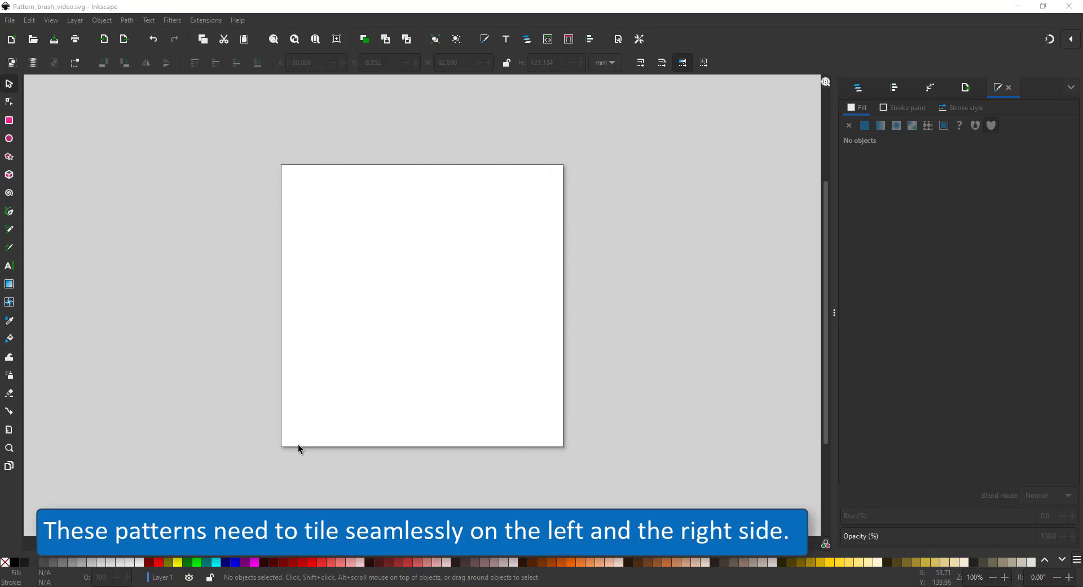
- Check the page width and height in the document properties
{"action": "left_click", "coordinate": [9, 21]}
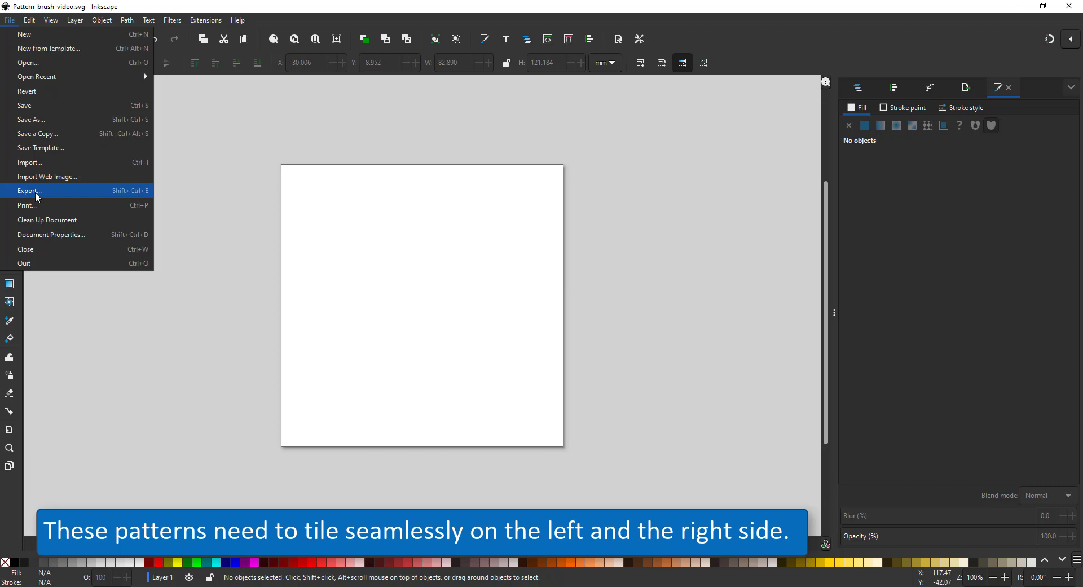
{"action": "key", "text": "Escape"}
{"action": "key", "text": "ctrl+shift+d"}
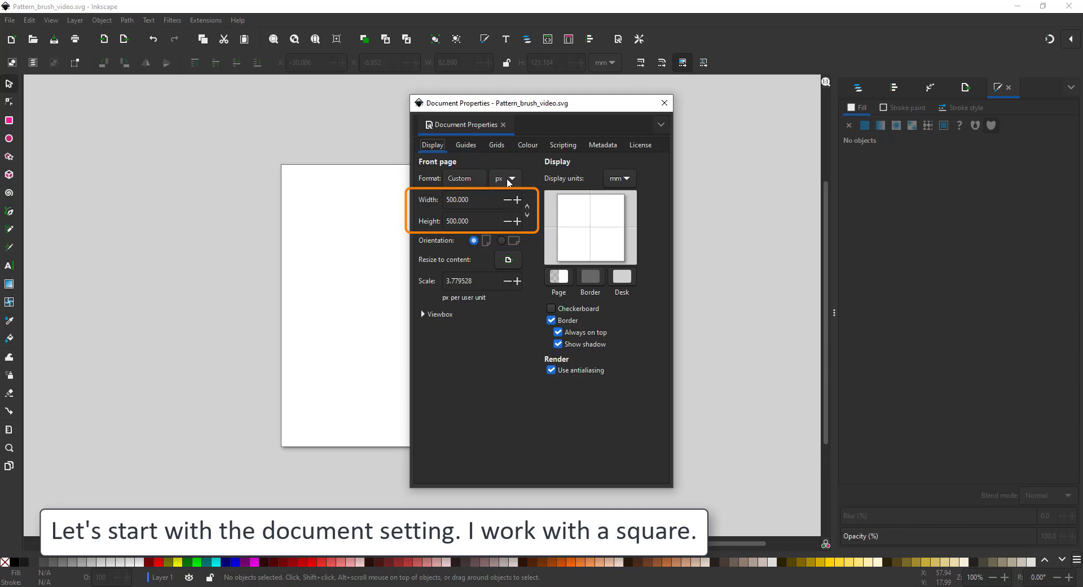
{"action": "left_click", "coordinate": [663, 104]}
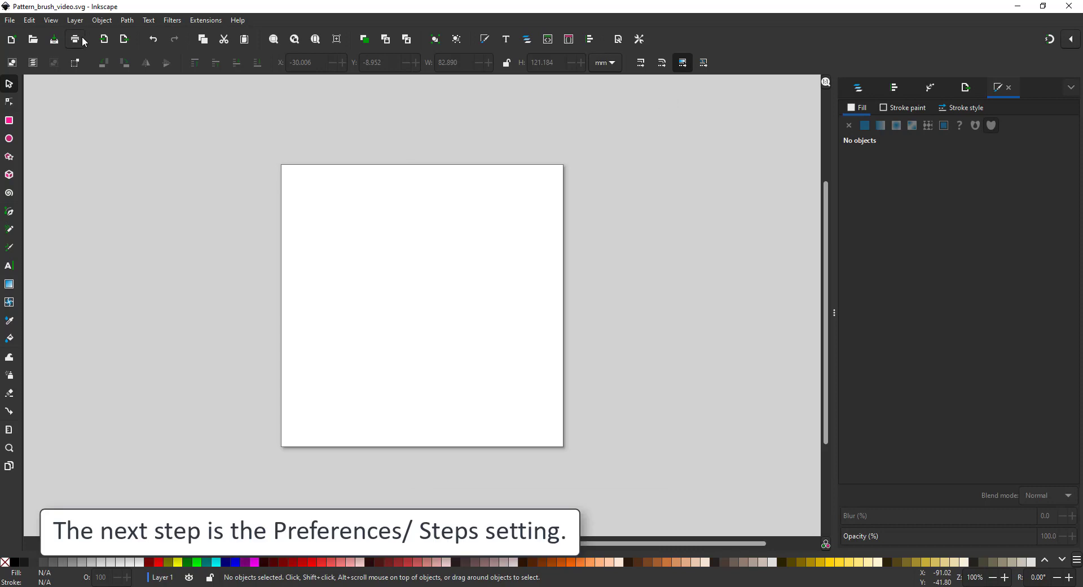
- Check the distance set for arrow-key moves in the Steps preferences
{"action": "left_click", "coordinate": [29, 20]}
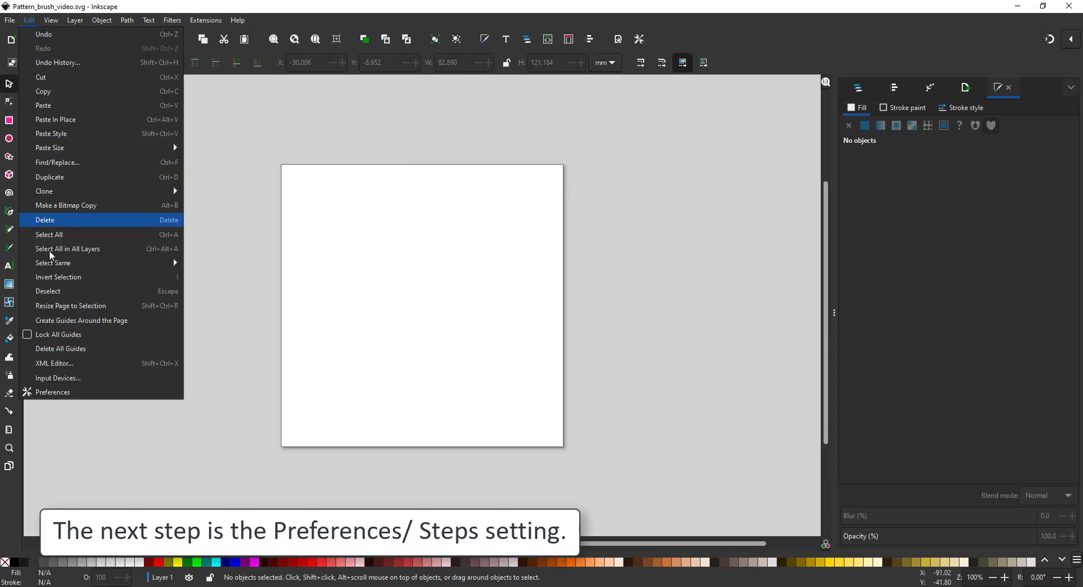
{"action": "left_click", "coordinate": [59, 390]}
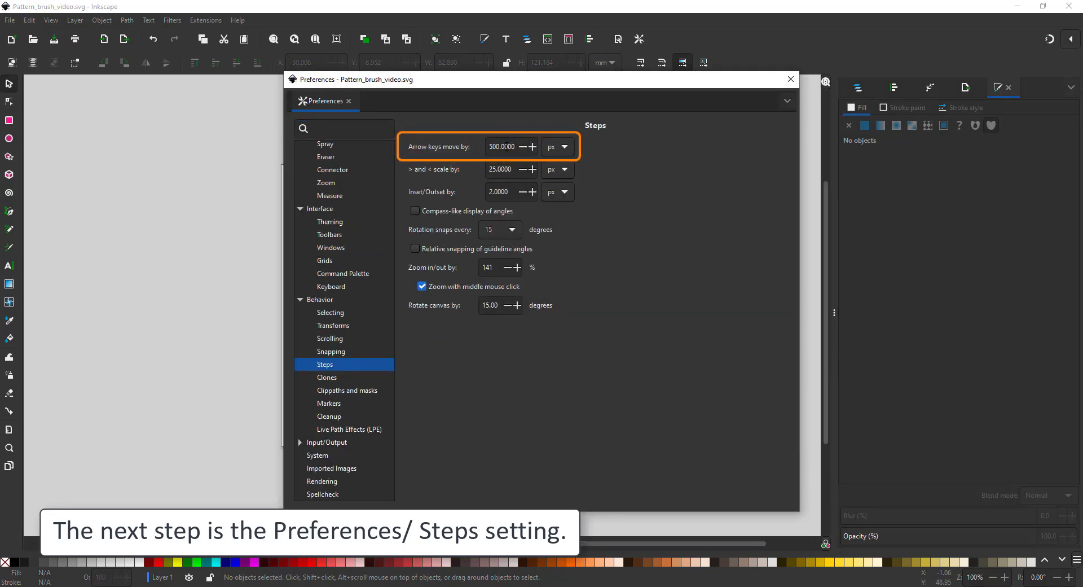
{"action": "left_click_drag", "start_coordinate": [514, 145], "coordinate": [468, 151]}
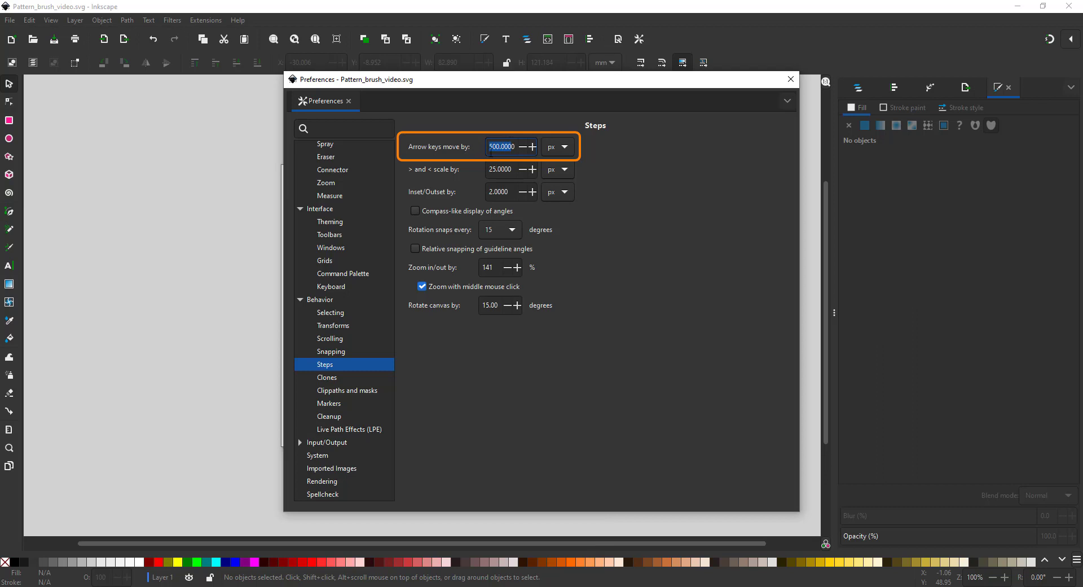
{"action": "left_click", "coordinate": [791, 79]}
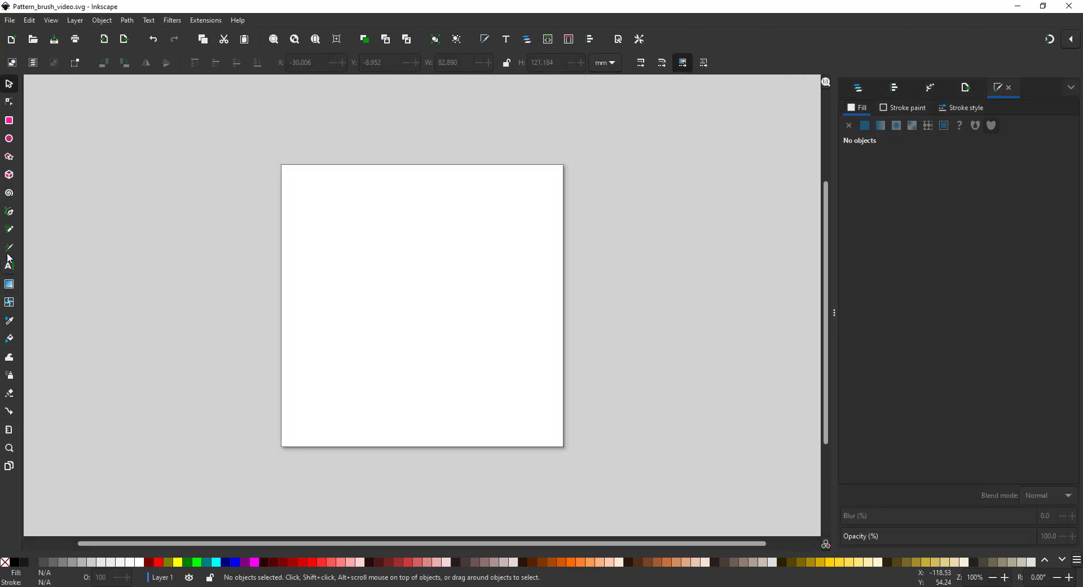
- Draw a circle about 38 mm across over the page's left edge and place a duplicate 500 px to its right
{"action": "left_click", "coordinate": [9, 141]}
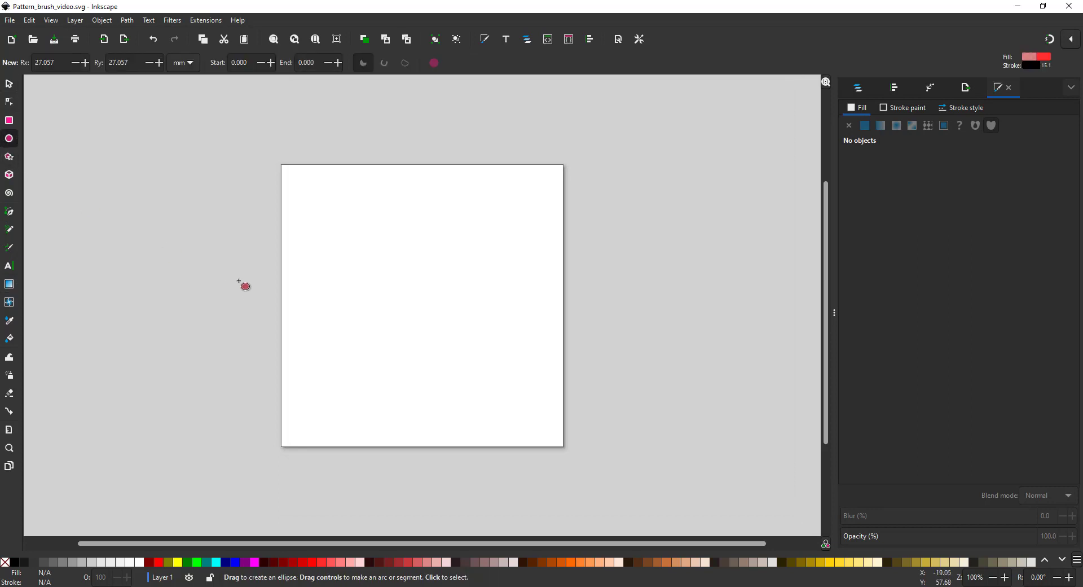
{"action": "mouse_move", "coordinate": [242, 257]}
{"action": "left_mouse_down"}
{"action": "mouse_move", "coordinate": [329, 353]}
{"action": "mouse_move", "coordinate": [337, 347]}
{"action": "mouse_move", "coordinate": [312, 346]}
{"action": "mouse_move", "coordinate": [331, 358]}
{"action": "mouse_move", "coordinate": [310, 368]}
{"action": "left_mouse_up"}
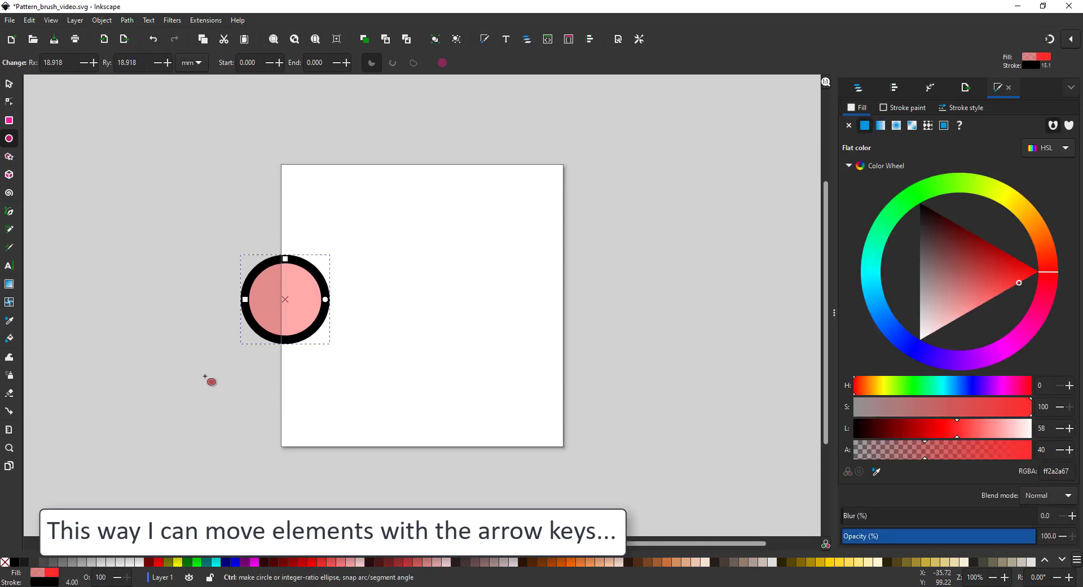
{"action": "key", "text": "ctrl+d"}
{"action": "left_click", "coordinate": [10, 85]}
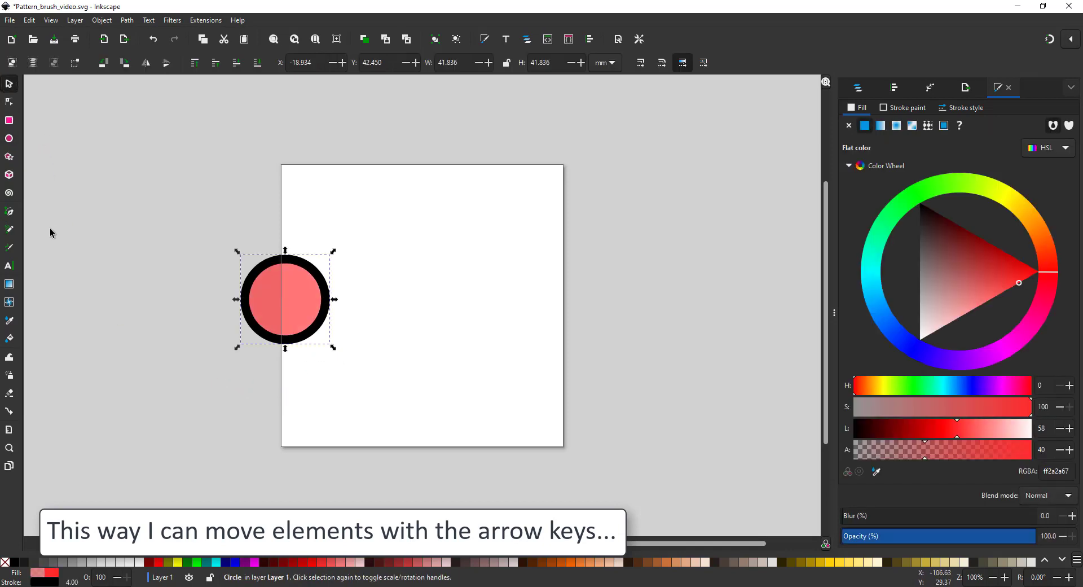
{"action": "key", "text": "Right"}
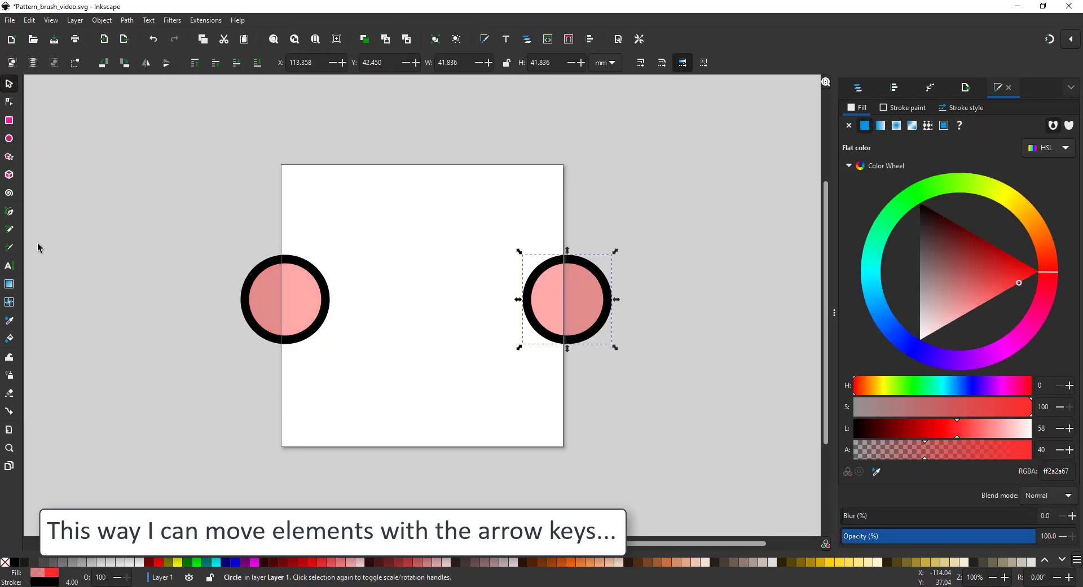
- Move both circles together slightly up and to the left, and delete the pair
{"action": "left_click", "coordinate": [295, 295], "text": "shift"}
{"action": "left_click_drag", "start_coordinate": [307, 297], "coordinate": [284, 292]}
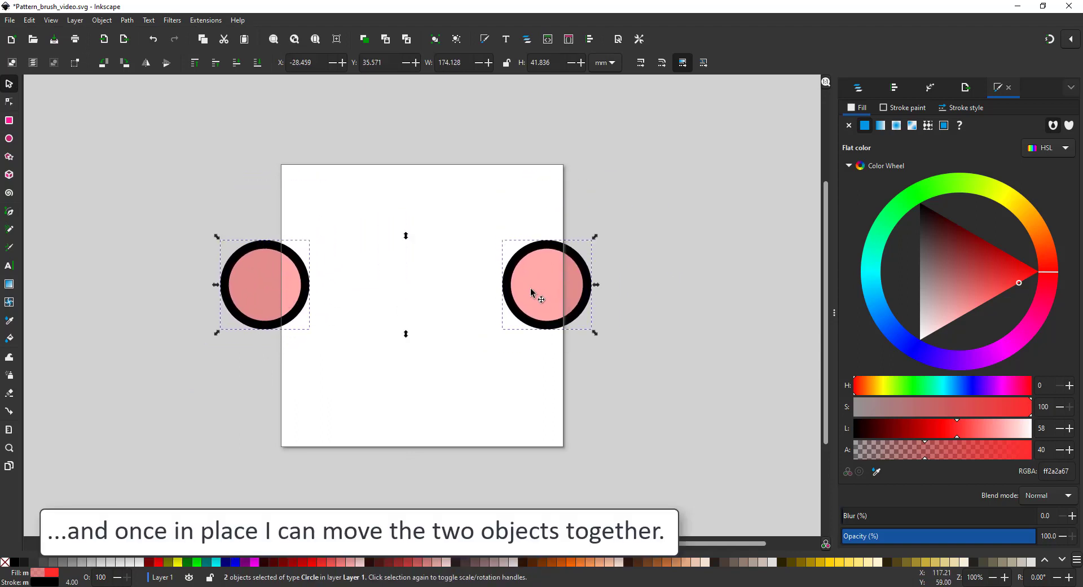
{"action": "left_click", "coordinate": [576, 289]}
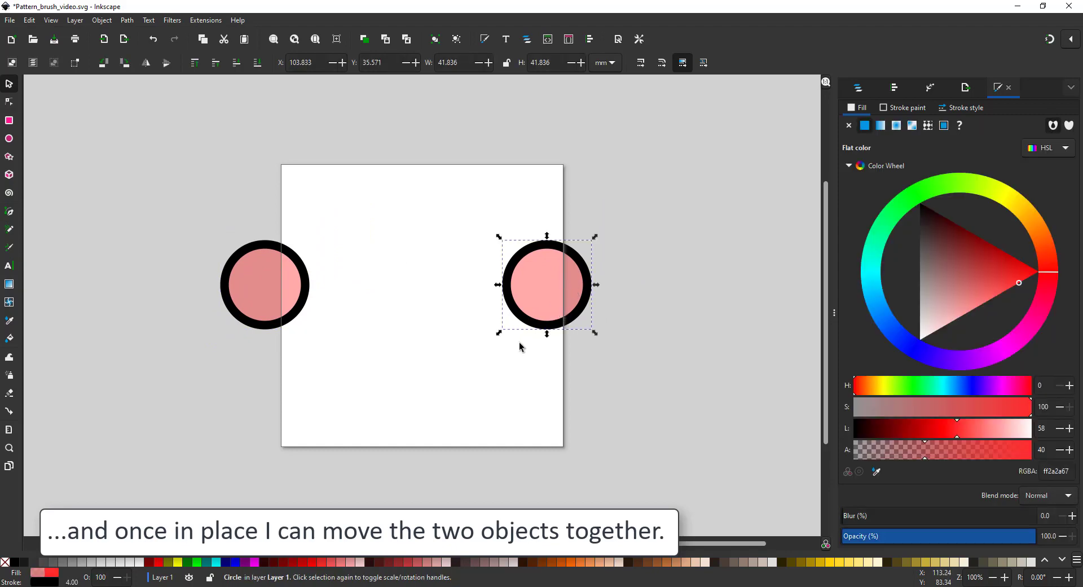
{"action": "left_click", "coordinate": [188, 205]}
{"action": "left_click_drag", "start_coordinate": [181, 200], "coordinate": [771, 334]}
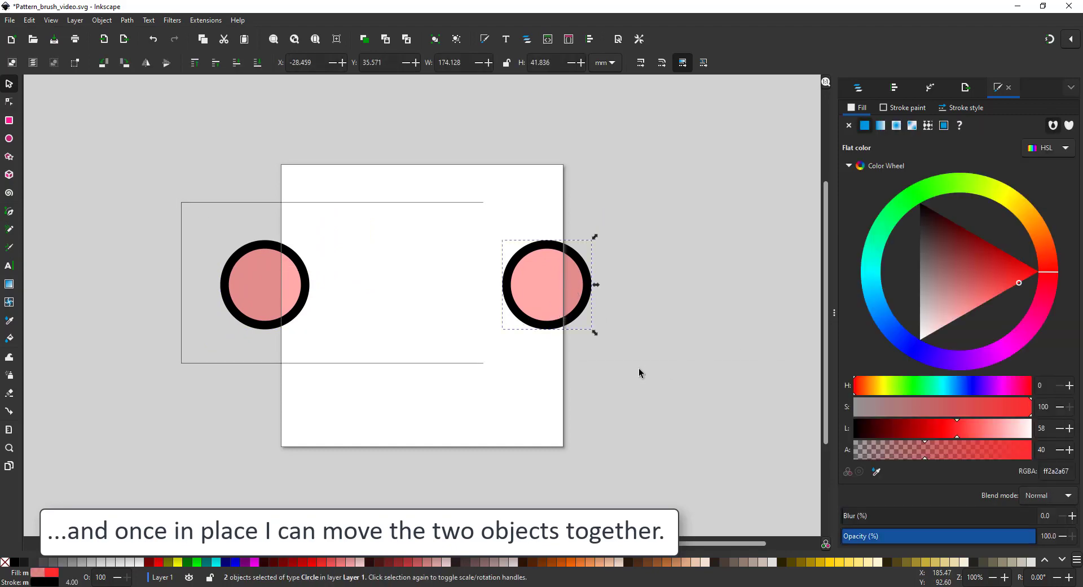
{"action": "key", "text": "Delete"}
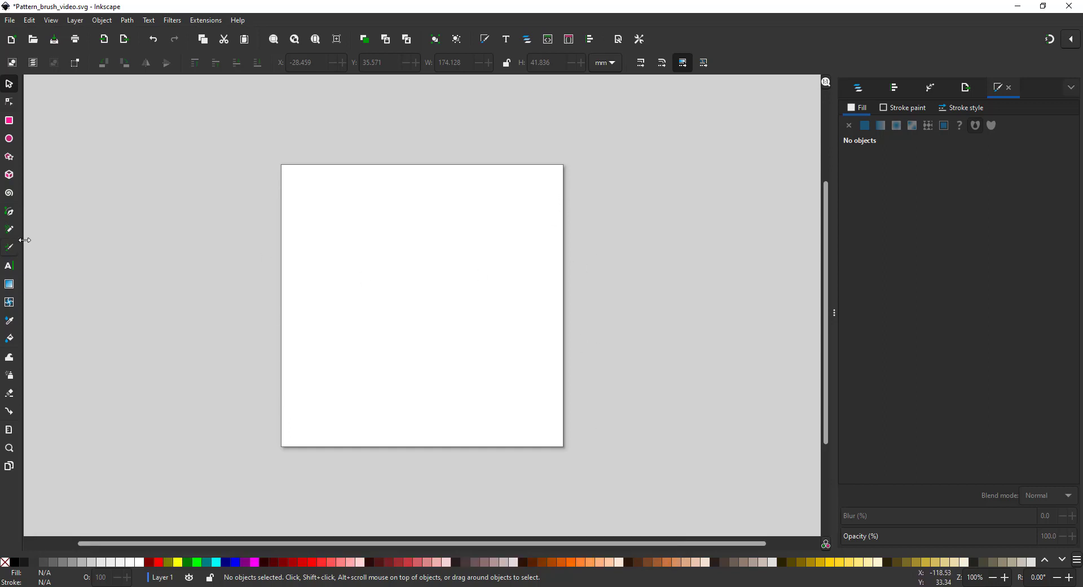
- Draw a straight diagonal Pen line from just outside the page's lower left edge to the upper part of the page
{"action": "left_click", "coordinate": [8, 212]}
{"action": "left_click", "coordinate": [260, 407]}
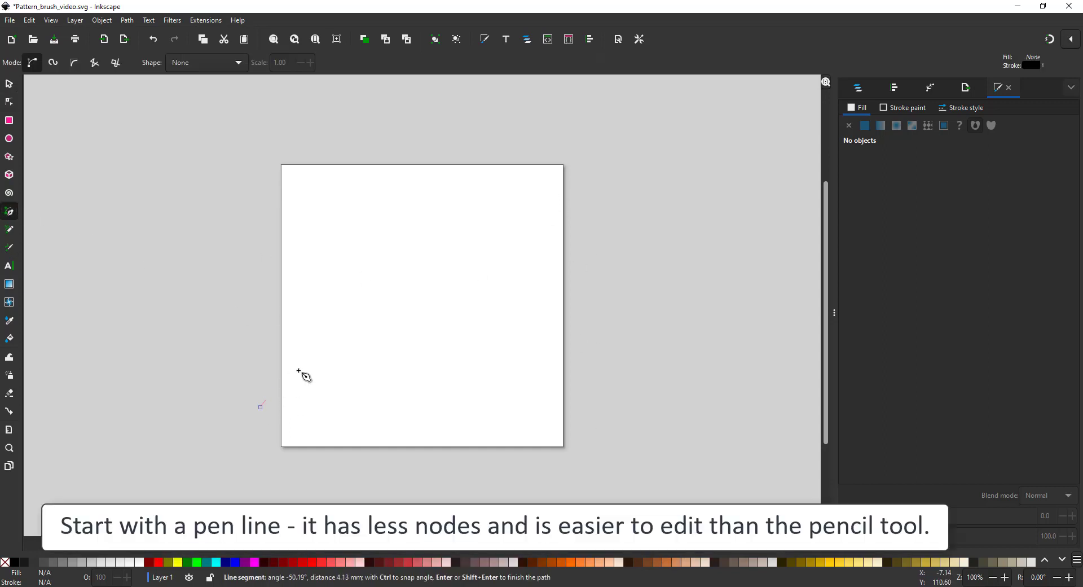
{"action": "left_click", "coordinate": [444, 187]}
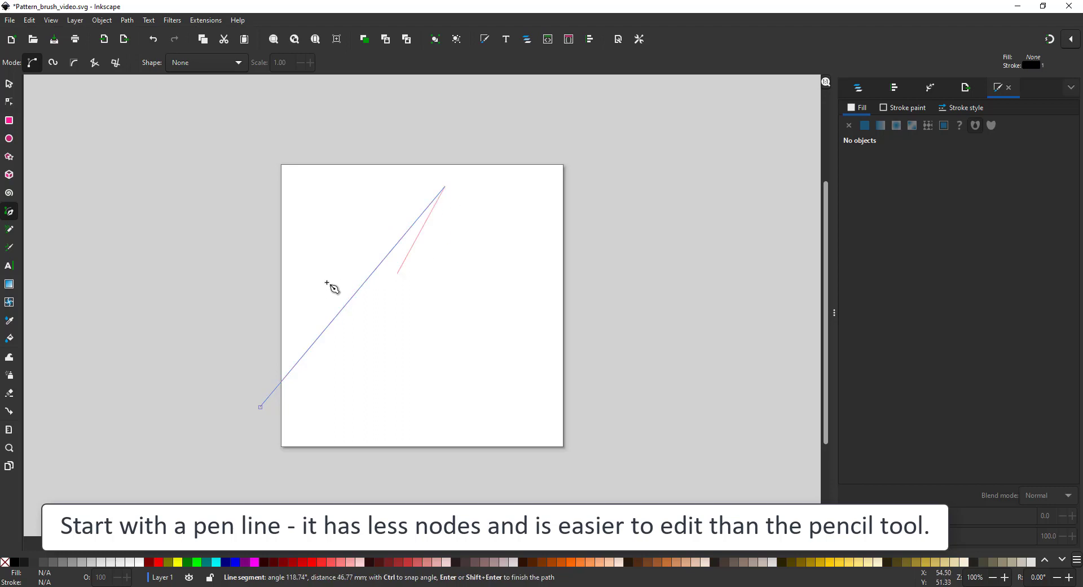
- Apply the Power stroke path effect to the diagonal line
{"action": "left_click", "coordinate": [9, 105]}
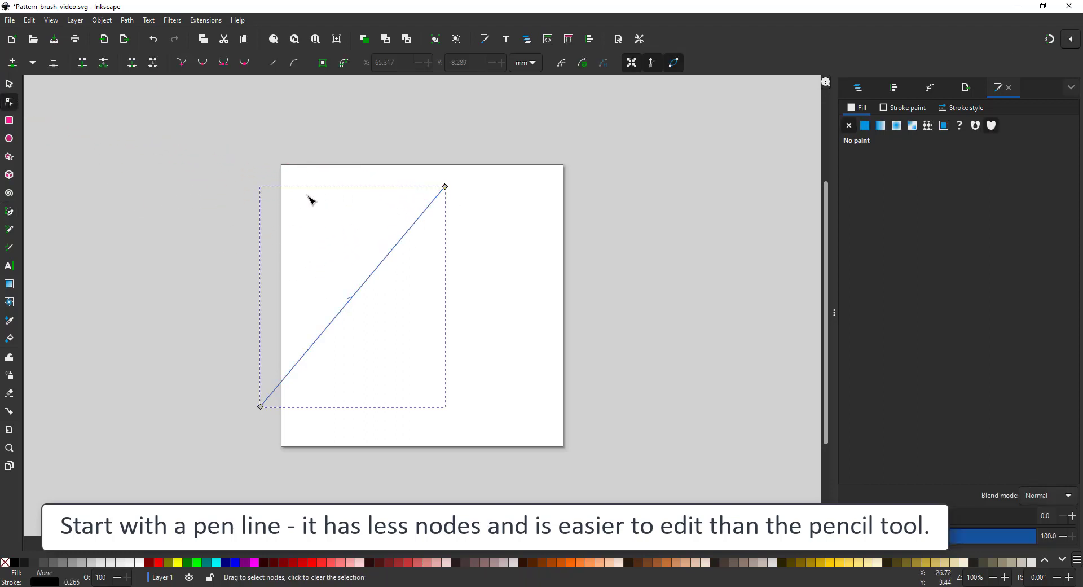
{"action": "left_click", "coordinate": [932, 88]}
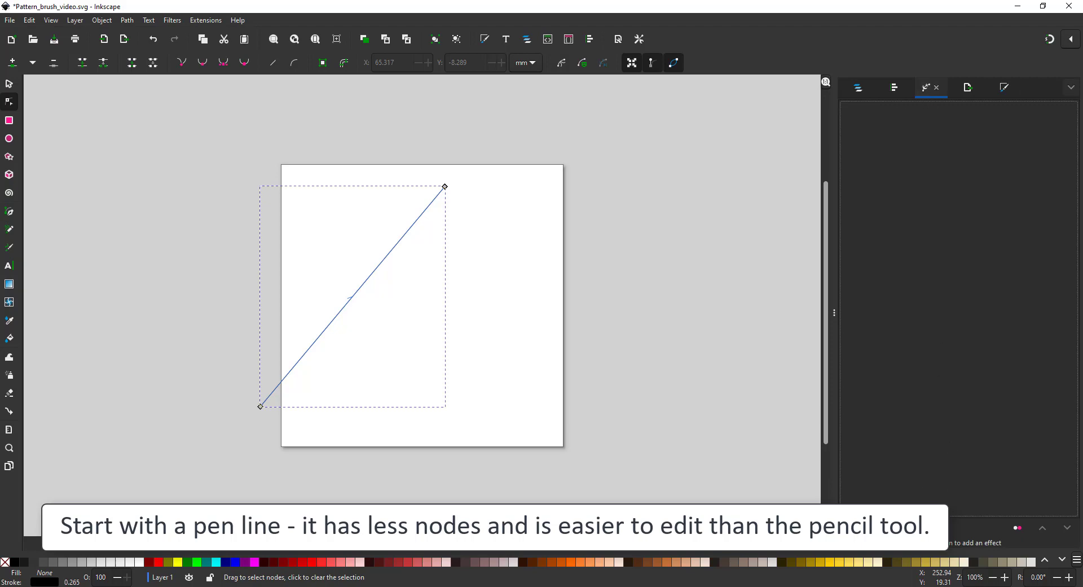
{"action": "left_click", "coordinate": [851, 528]}
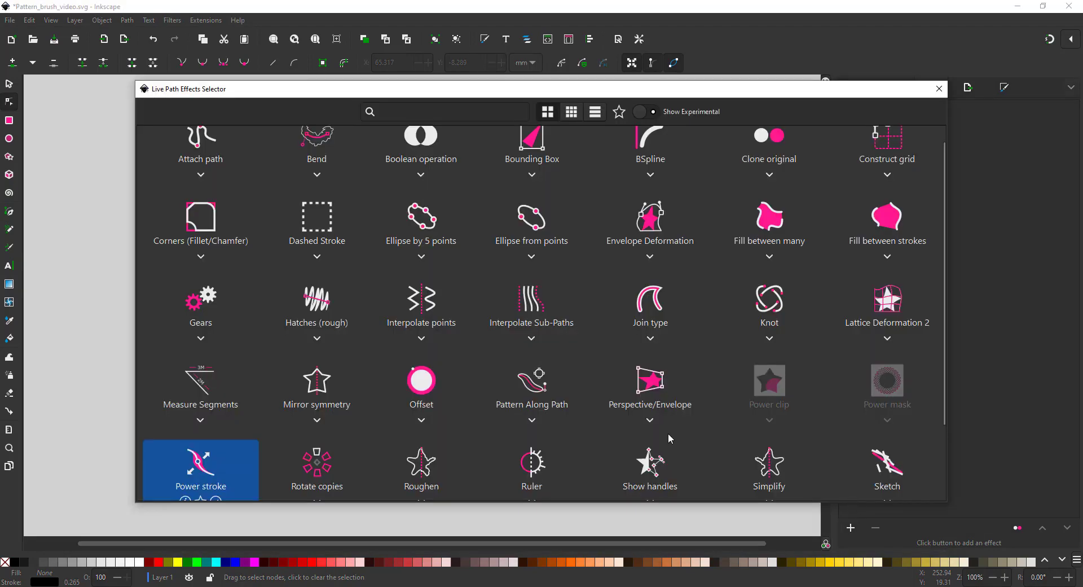
{"action": "left_click", "coordinate": [195, 487]}
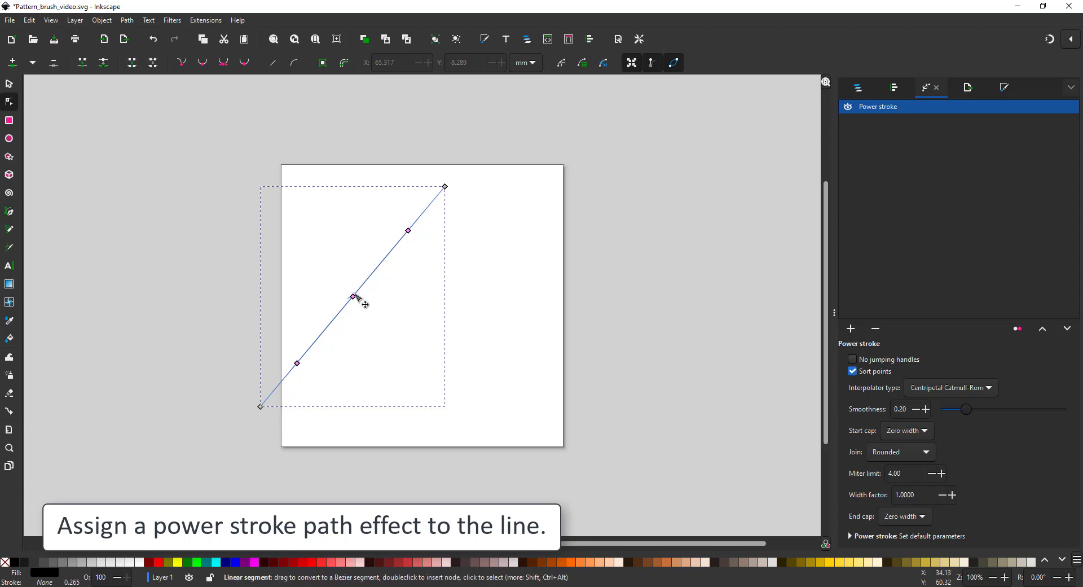
- Adjust the three stroke-width points into a slim stroke tapering at both ends, with the outer points near the line's ends
{"action": "left_click", "coordinate": [355, 295]}
{"action": "left_click_drag", "start_coordinate": [353, 296], "coordinate": [337, 284]}
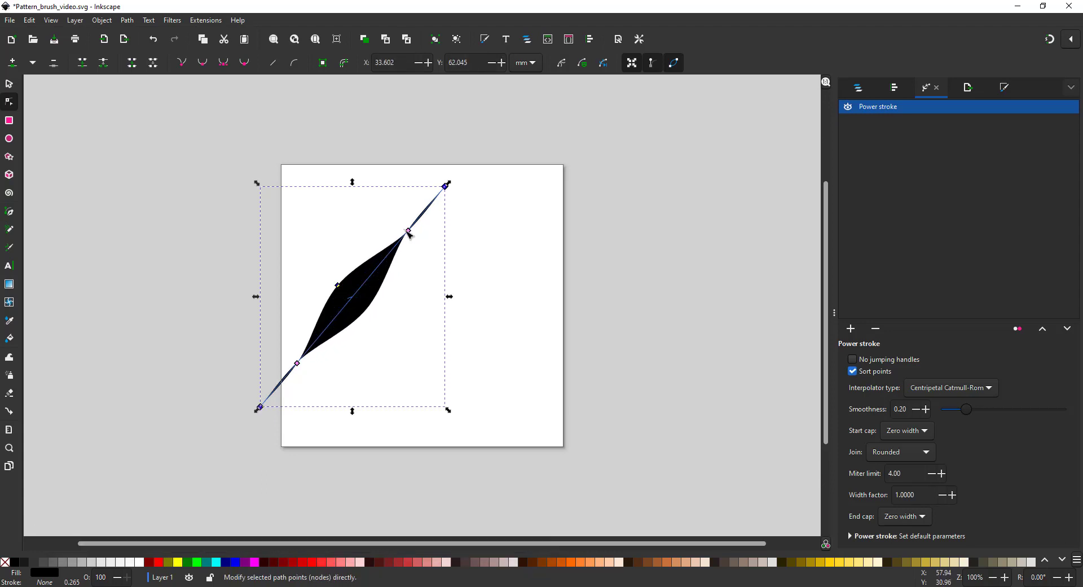
{"action": "left_click_drag", "start_coordinate": [409, 231], "coordinate": [393, 216]}
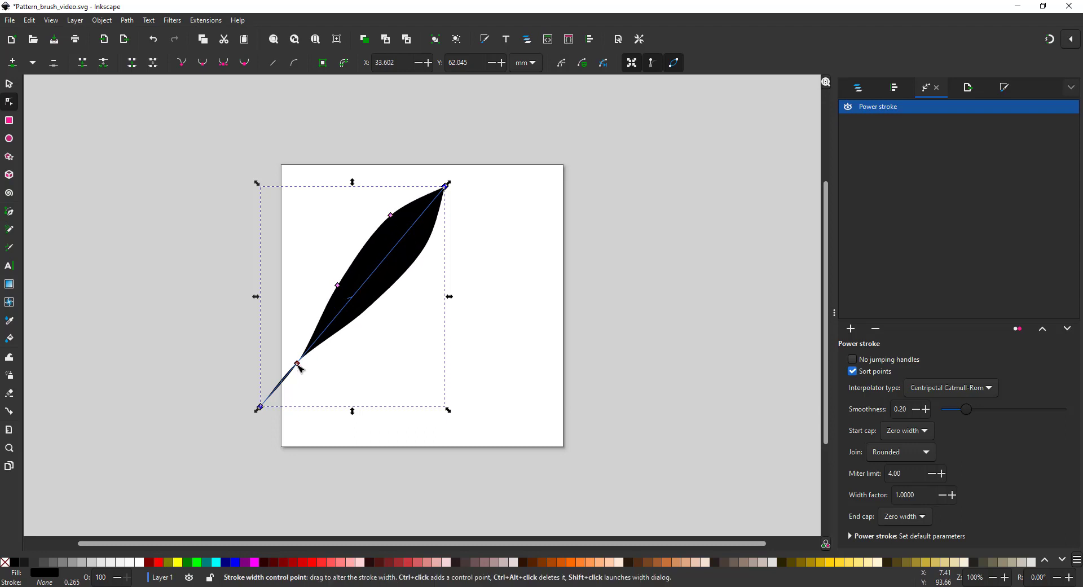
{"action": "left_click_drag", "start_coordinate": [297, 363], "coordinate": [283, 355]}
{"action": "left_click_drag", "start_coordinate": [338, 288], "coordinate": [343, 295]}
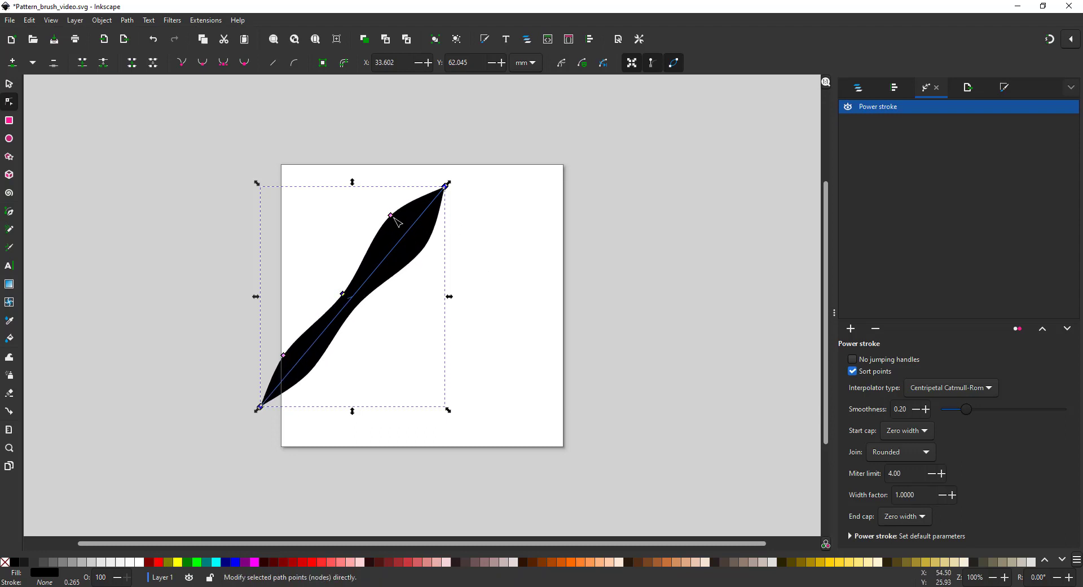
{"action": "left_click_drag", "start_coordinate": [395, 219], "coordinate": [404, 227]}
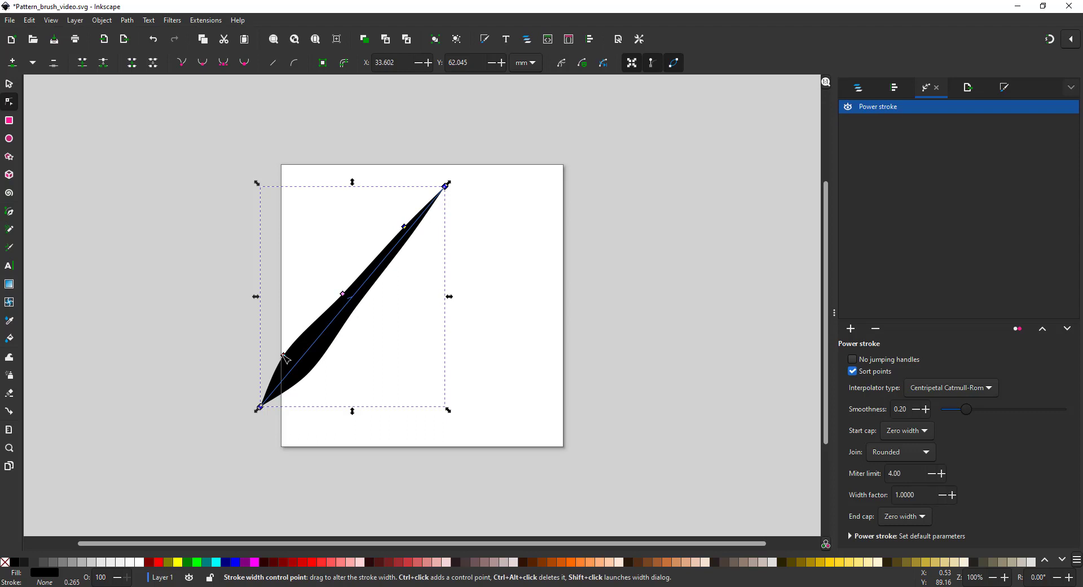
{"action": "left_click_drag", "start_coordinate": [283, 355], "coordinate": [289, 363]}
{"action": "left_click_drag", "start_coordinate": [343, 294], "coordinate": [346, 298]}
{"action": "left_click_drag", "start_coordinate": [404, 226], "coordinate": [432, 197]}
{"action": "left_click_drag", "start_coordinate": [287, 365], "coordinate": [275, 385]}
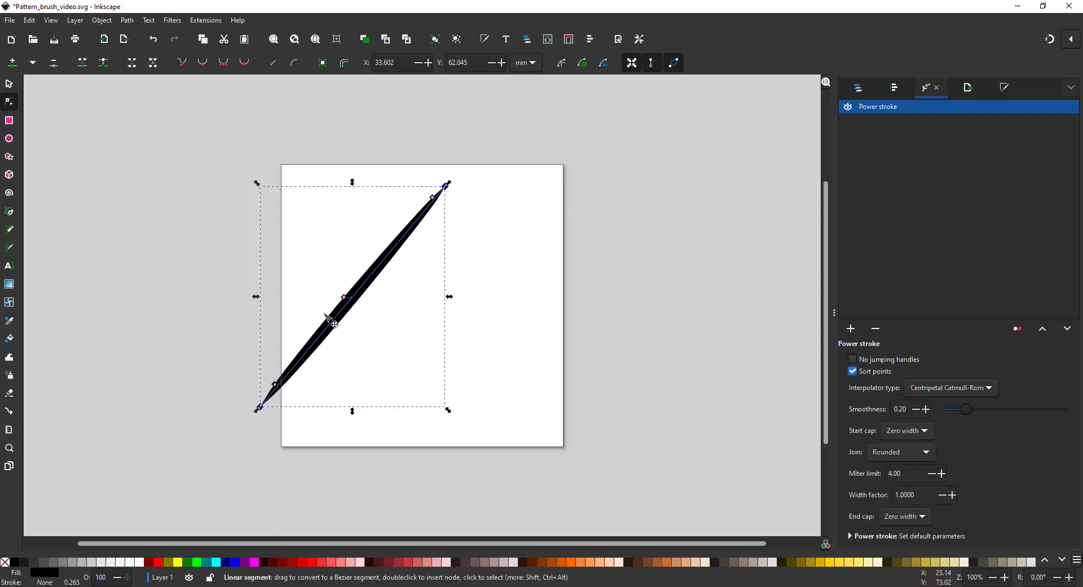
- Bend the stroke into a gentle S-curve and extend both ends, with the upper end at about X 79.9, Y 8.2 mm
{"action": "mouse_move", "coordinate": [329, 319]}
{"action": "left_mouse_down"}
{"action": "mouse_move", "coordinate": [290, 239]}
{"action": "mouse_move", "coordinate": [435, 279]}
{"action": "mouse_move", "coordinate": [363, 363]}
{"action": "mouse_move", "coordinate": [314, 327]}
{"action": "mouse_move", "coordinate": [361, 274]}
{"action": "left_mouse_up"}
{"action": "left_click_drag", "start_coordinate": [395, 142], "coordinate": [475, 189]}
{"action": "mouse_move", "coordinate": [364, 262]}
{"action": "left_mouse_down"}
{"action": "mouse_move", "coordinate": [381, 277]}
{"action": "mouse_move", "coordinate": [357, 293]}
{"action": "left_mouse_up"}
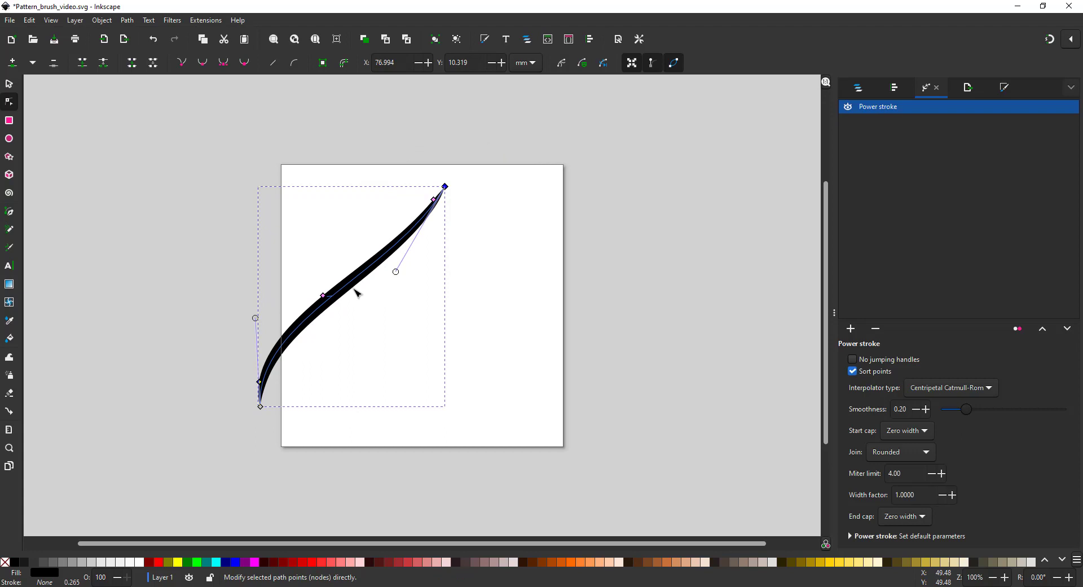
{"action": "left_click_drag", "start_coordinate": [260, 406], "coordinate": [240, 435]}
{"action": "left_click_drag", "start_coordinate": [443, 188], "coordinate": [452, 182]}
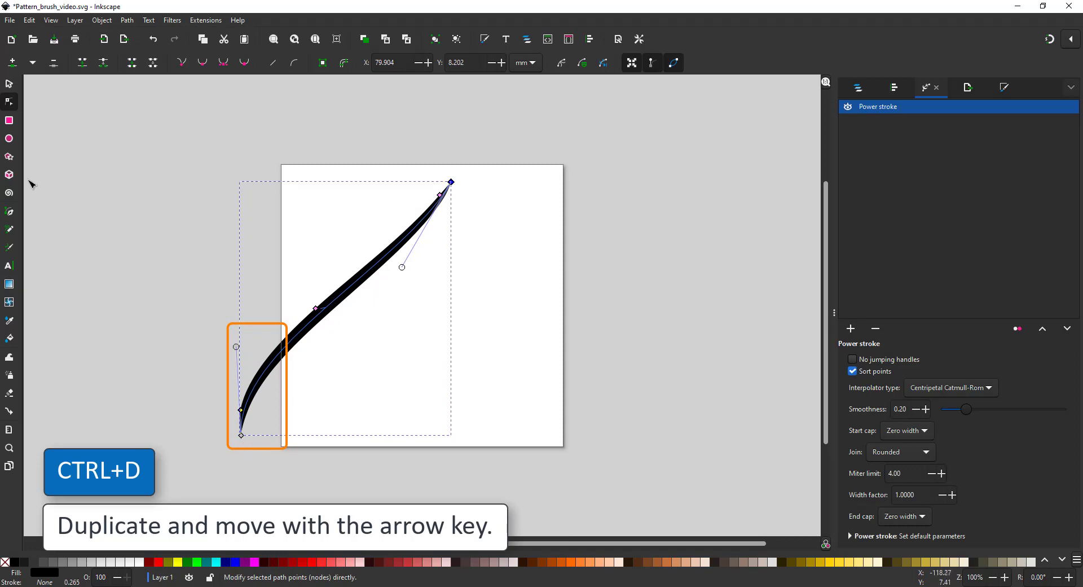
- Duplicate the curved stroke and shift the copy 500 px to the right
{"action": "left_click", "coordinate": [9, 85]}
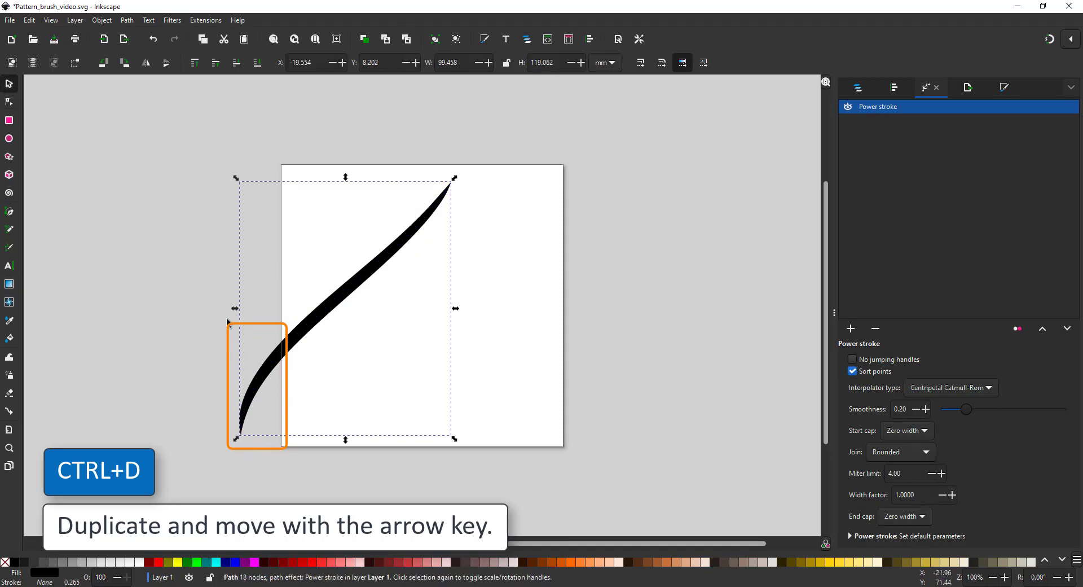
{"action": "key", "text": "Right"}
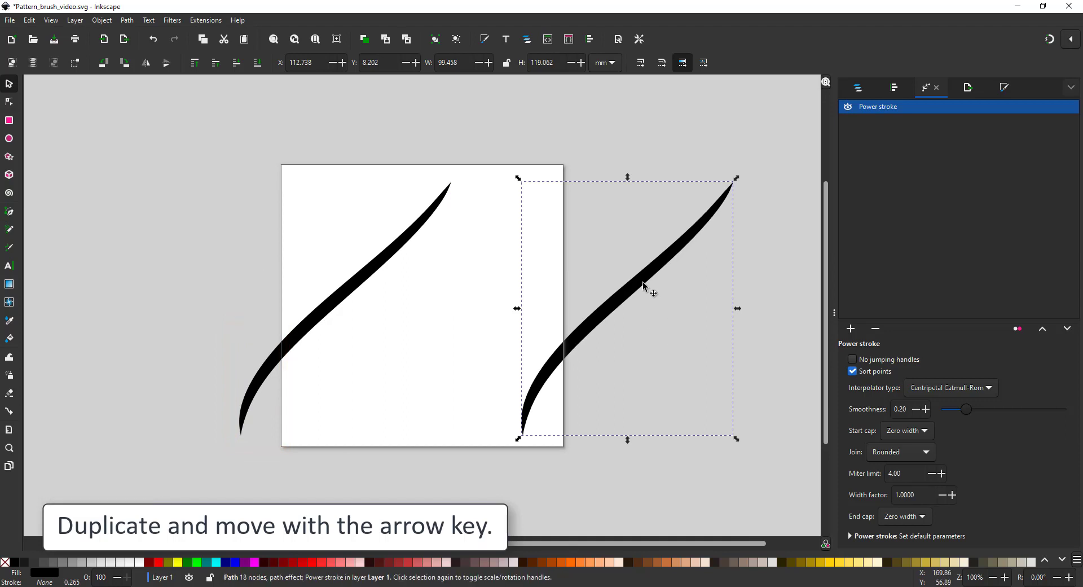
- Duplicate the shifted stroke, place the copy just right of the original, and move its upper end to about X 100.5, Y 11.9 mm
{"action": "key", "text": "ctrl+d"}
{"action": "mouse_move", "coordinate": [615, 292]}
{"action": "left_mouse_down"}
{"action": "mouse_move", "coordinate": [542, 306]}
{"action": "mouse_move", "coordinate": [430, 301]}
{"action": "mouse_move", "coordinate": [388, 273]}
{"action": "left_mouse_up"}
{"action": "key", "text": "a"}
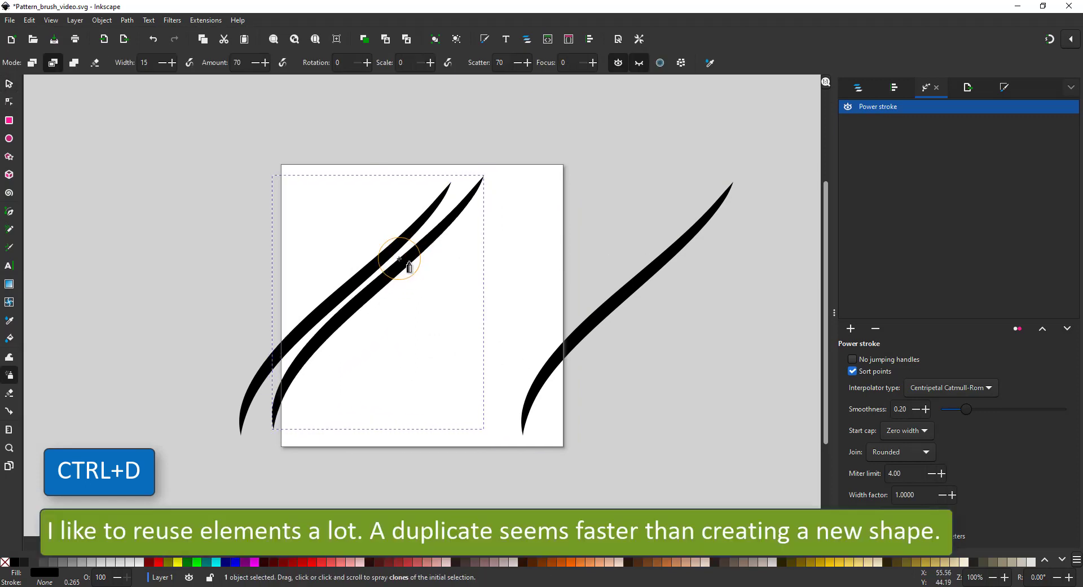
{"action": "key", "text": "n"}
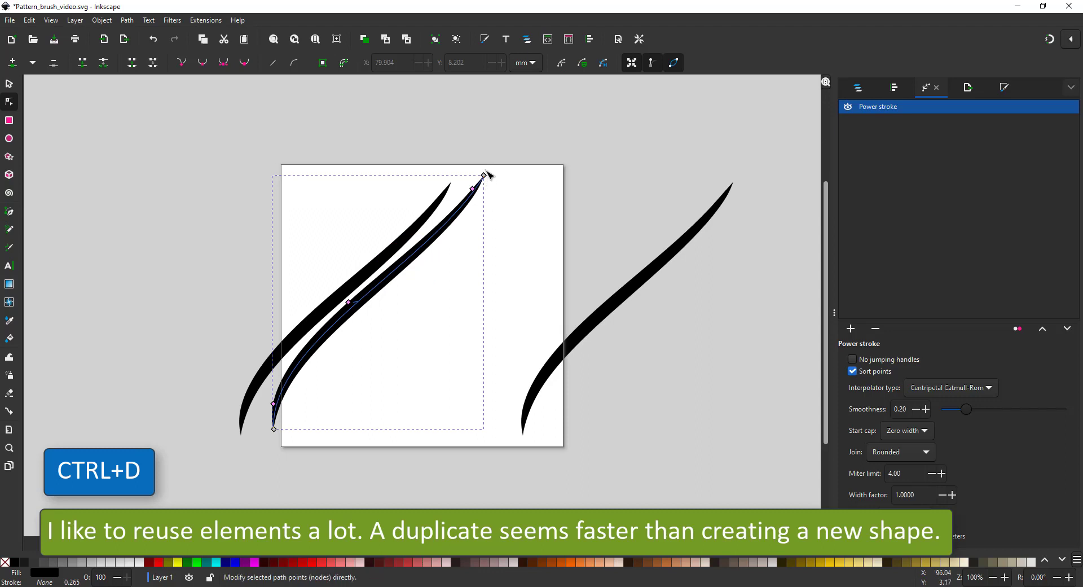
{"action": "left_click_drag", "start_coordinate": [485, 176], "coordinate": [496, 189]}
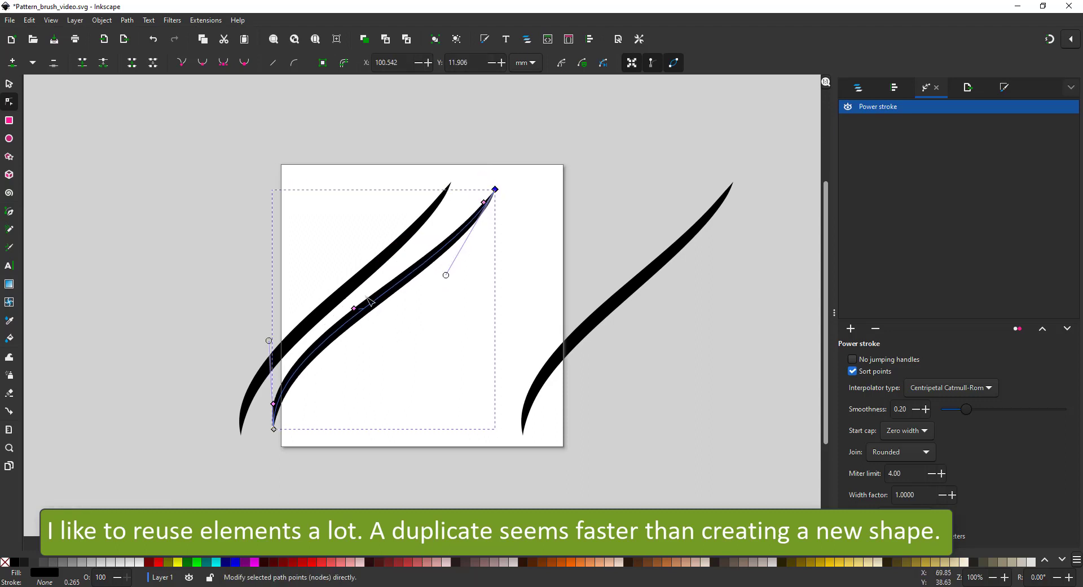
{"action": "left_click", "coordinate": [309, 343]}
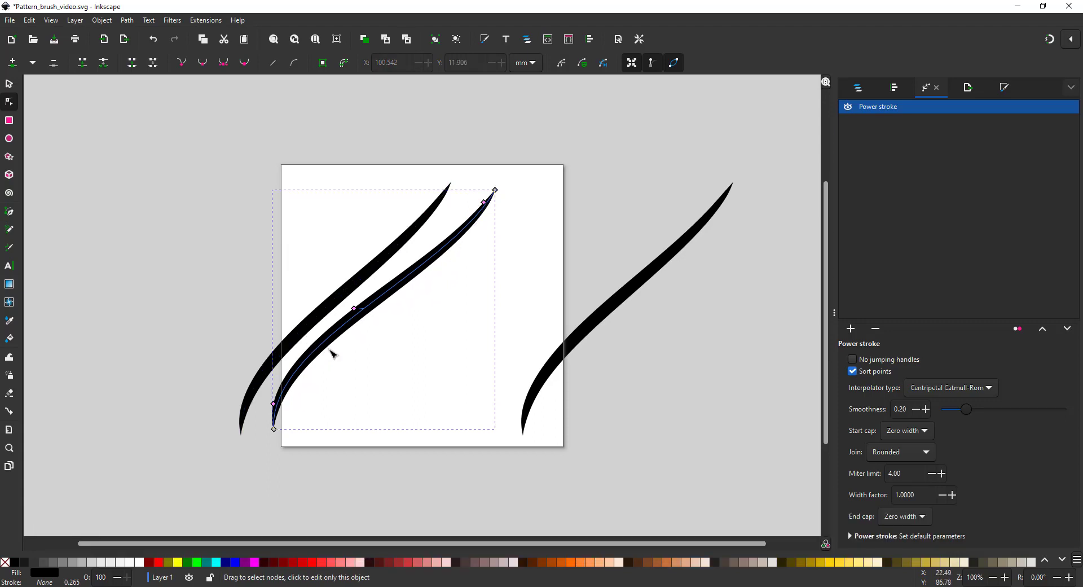
- Duplicate the reshaped second stroke and shift the copy 500 px to the right to match across the page edges
{"action": "key", "text": "a"}
{"action": "left_click", "coordinate": [9, 84]}
{"action": "key", "text": "ctrl+d"}
{"action": "key", "text": "Right"}
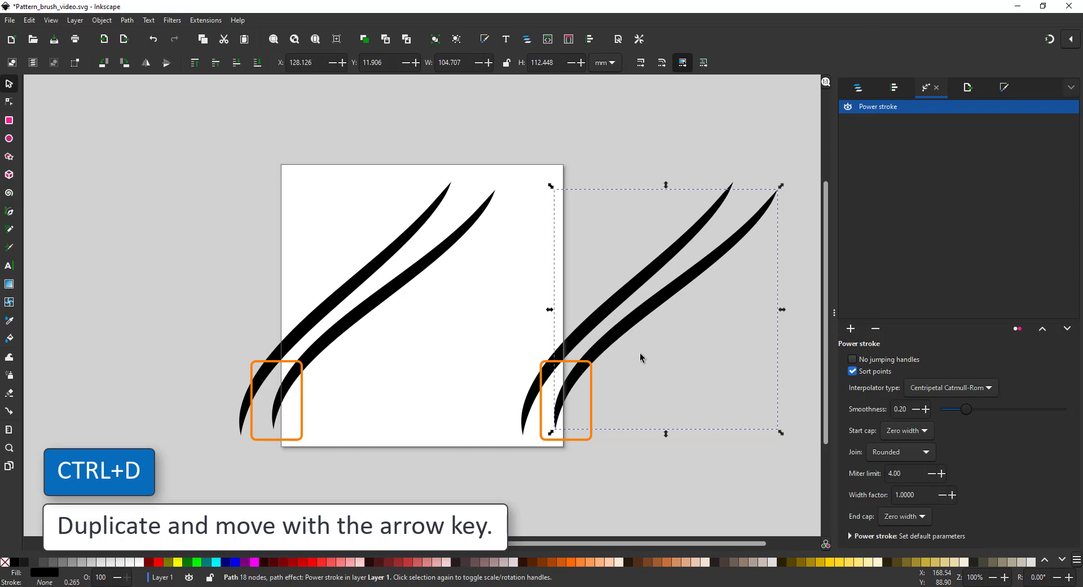
- Duplicate the second stroke as a third one further inside the page, raise its upper end near the page's upper edge, and adjust its curve
{"action": "mouse_move", "coordinate": [662, 307]}
{"action": "left_mouse_down"}
{"action": "mouse_move", "coordinate": [418, 316]}
{"action": "mouse_move", "coordinate": [405, 307]}
{"action": "mouse_move", "coordinate": [416, 306]}
{"action": "left_mouse_up"}
{"action": "key", "text": "a"}
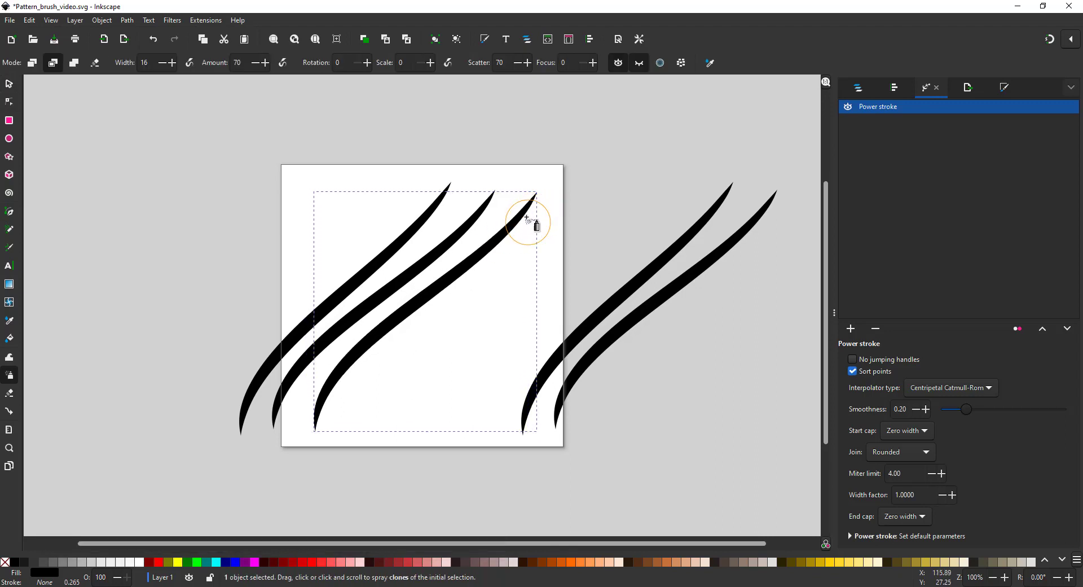
{"action": "key", "text": "n"}
{"action": "left_click_drag", "start_coordinate": [537, 193], "coordinate": [535, 171]}
{"action": "mouse_move", "coordinate": [492, 257]}
{"action": "left_mouse_down"}
{"action": "mouse_move", "coordinate": [496, 266]}
{"action": "mouse_move", "coordinate": [457, 282]}
{"action": "mouse_move", "coordinate": [489, 278]}
{"action": "mouse_move", "coordinate": [469, 295]}
{"action": "left_mouse_up"}
{"action": "left_click", "coordinate": [484, 273]}
- Duplicate the third stroke, place the copy just right of it, and reshape it so its upper end crosses the page's right edge
{"action": "left_click", "coordinate": [13, 88]}
{"action": "key", "text": "ctrl+d"}
{"action": "key", "text": "a"}
{"action": "key", "text": "s"}
{"action": "key", "text": "n"}
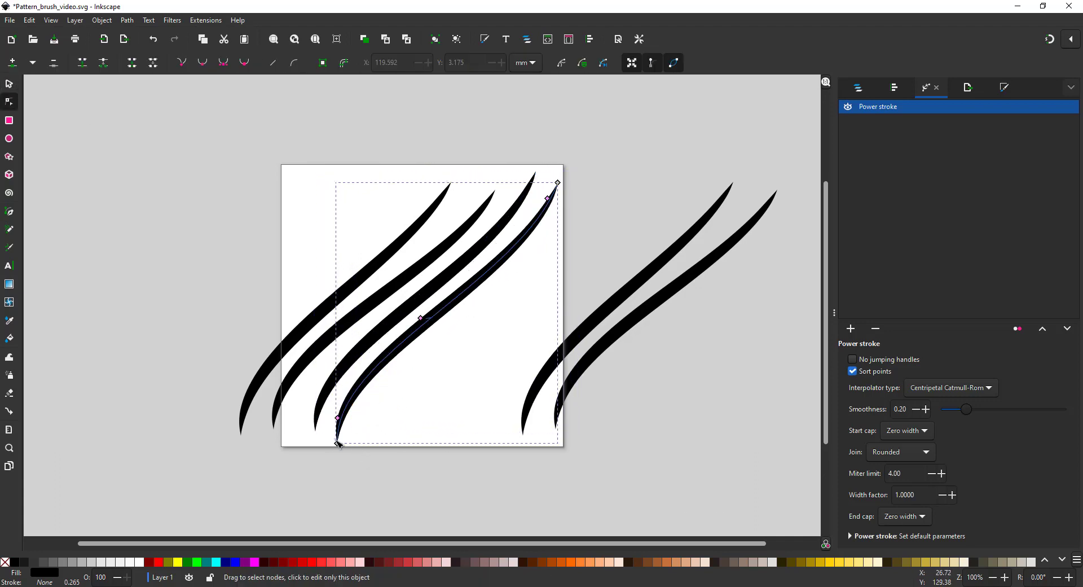
{"action": "left_click", "coordinate": [337, 442]}
{"action": "left_click_drag", "start_coordinate": [334, 356], "coordinate": [361, 345]}
{"action": "left_click_drag", "start_coordinate": [557, 182], "coordinate": [569, 171]}
{"action": "mouse_move", "coordinate": [531, 272]}
{"action": "left_mouse_down"}
{"action": "mouse_move", "coordinate": [539, 287]}
{"action": "mouse_move", "coordinate": [537, 279]}
{"action": "left_mouse_up"}
{"action": "key", "text": "s"}
- Duplicate the fourth stroke 500 px to the left and place three more copies of it side by side to its right
{"action": "key", "text": "ctrl+c"}
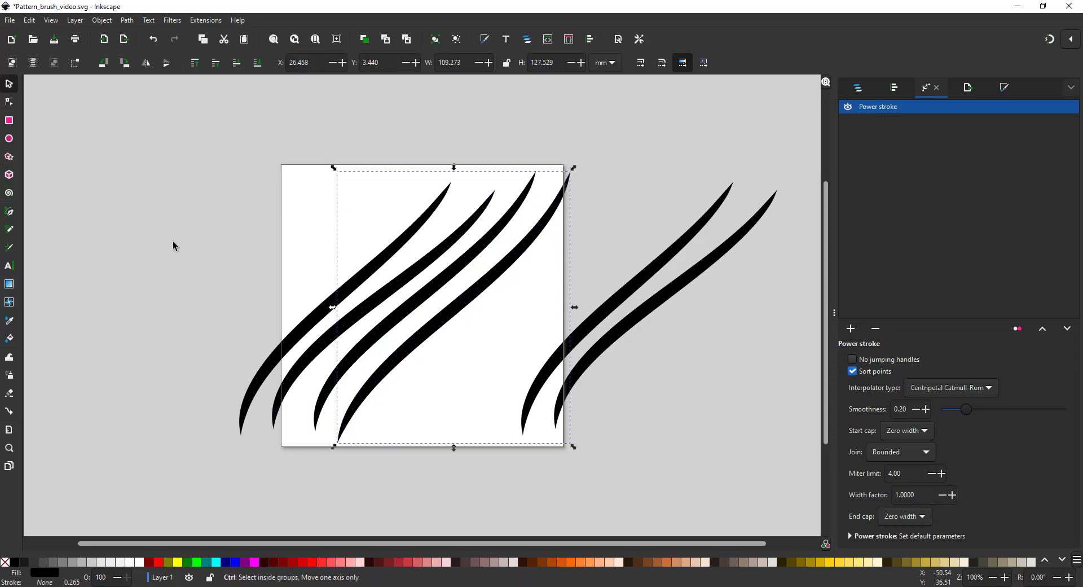
{"action": "key", "text": "ctrl+v"}
{"action": "key", "text": "ctrl+d"}
{"action": "left_click_drag", "start_coordinate": [255, 226], "coordinate": [294, 234]}
{"action": "key", "text": "ctrl+d"}
{"action": "key", "text": "shift+Right"}
{"action": "mouse_move", "coordinate": [559, 252]}
{"action": "left_mouse_down"}
{"action": "mouse_move", "coordinate": [389, 268]}
{"action": "mouse_move", "coordinate": [320, 254]}
{"action": "mouse_move", "coordinate": [355, 261]}
{"action": "mouse_move", "coordinate": [351, 273]}
{"action": "left_mouse_up"}
{"action": "key", "text": "n"}
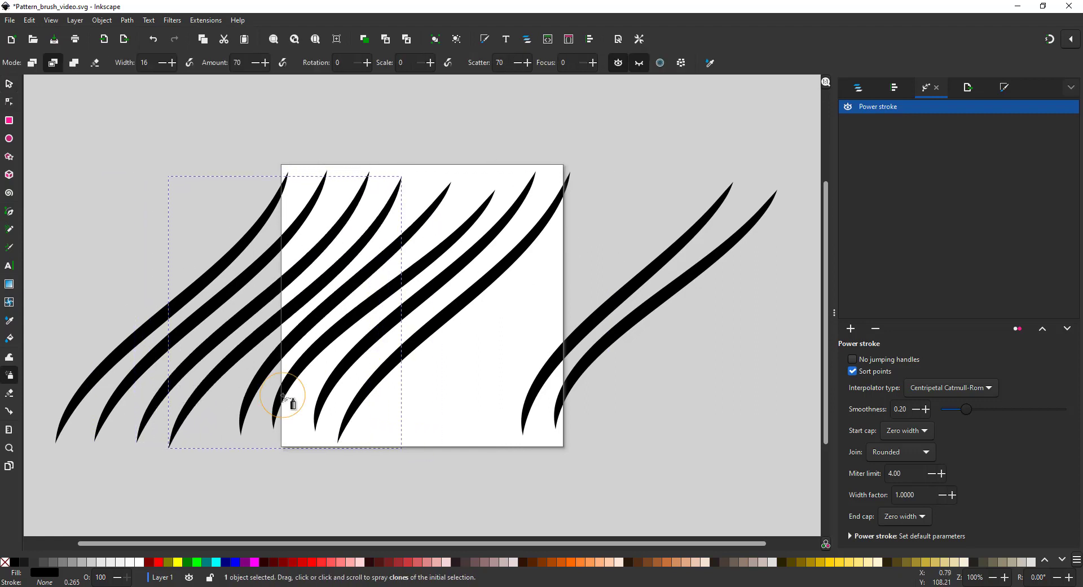
- Vary the two rightmost of the new left-hand copies by moving their ends and curve handles, lowering the second one's upper end
{"action": "left_click_drag", "start_coordinate": [171, 445], "coordinate": [176, 438]}
{"action": "left_click_drag", "start_coordinate": [401, 176], "coordinate": [419, 179]}
{"action": "left_click_drag", "start_coordinate": [385, 287], "coordinate": [364, 266]}
{"action": "left_click", "coordinate": [355, 205]}
{"action": "mouse_move", "coordinate": [370, 173]}
{"action": "left_mouse_down"}
{"action": "mouse_move", "coordinate": [354, 196]}
{"action": "mouse_move", "coordinate": [366, 201]}
{"action": "left_mouse_up"}
{"action": "left_click_drag", "start_coordinate": [335, 308], "coordinate": [304, 273]}
- Reshape the remaining middle copy beside the leftmost stroke, with its upper end at about X 27.3, Y 7.1 mm
{"action": "left_click", "coordinate": [316, 197]}
{"action": "mouse_move", "coordinate": [328, 172]}
{"action": "left_mouse_down"}
{"action": "mouse_move", "coordinate": [331, 183]}
{"action": "mouse_move", "coordinate": [356, 174]}
{"action": "left_mouse_up"}
{"action": "mouse_move", "coordinate": [323, 282]}
{"action": "left_mouse_down"}
{"action": "mouse_move", "coordinate": [305, 282]}
{"action": "mouse_move", "coordinate": [323, 233]}
{"action": "left_mouse_up"}
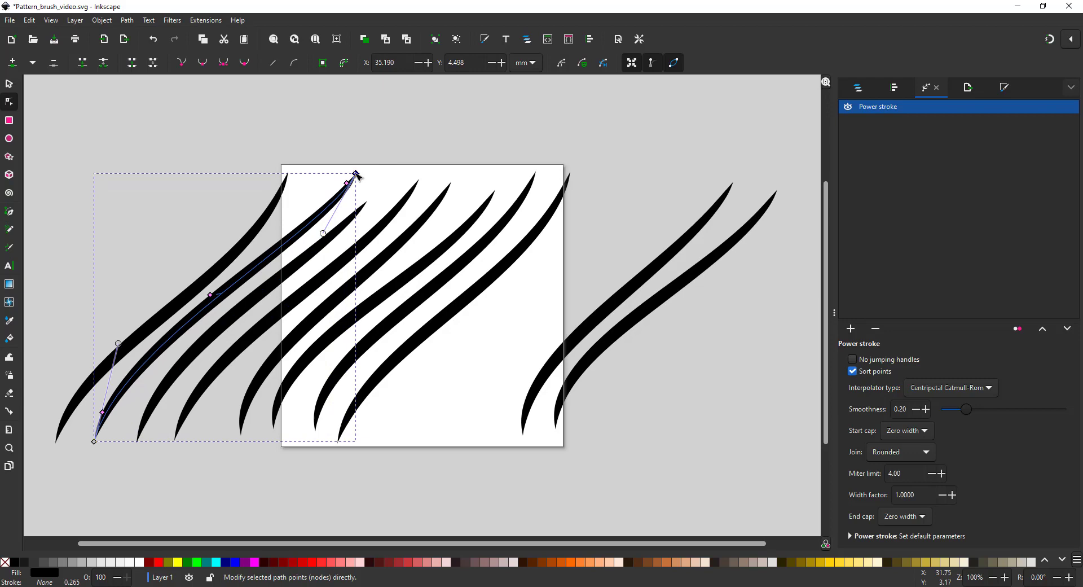
{"action": "left_click_drag", "start_coordinate": [355, 174], "coordinate": [339, 180]}
{"action": "left_click_drag", "start_coordinate": [305, 239], "coordinate": [310, 250]}
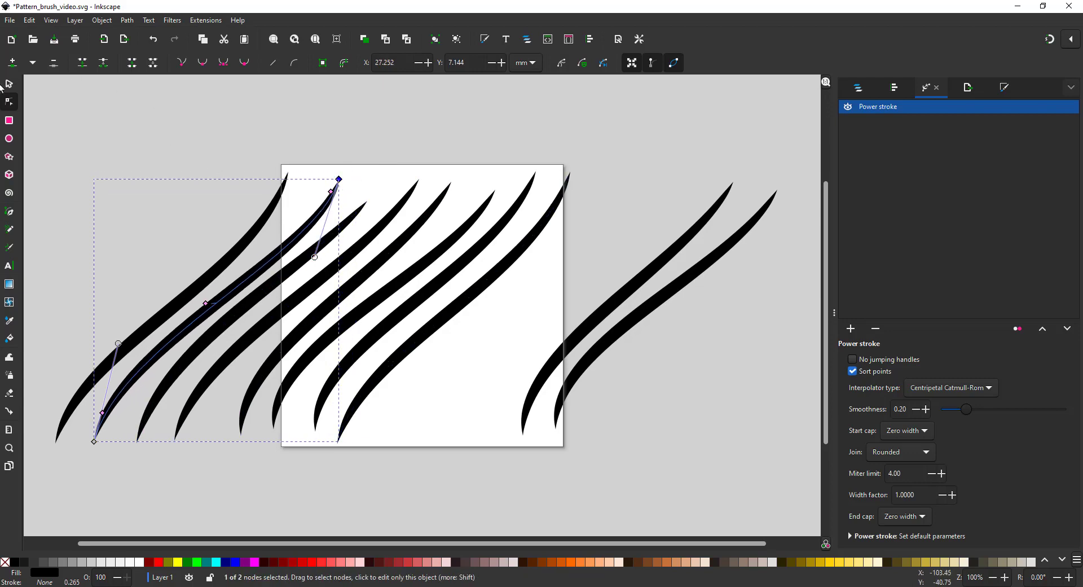
- Duplicate the three reshaped left-hand strokes together and shift the copies 500 px to the right
{"action": "left_click", "coordinate": [10, 84]}
{"action": "left_click", "coordinate": [321, 247], "text": "shift"}
{"action": "left_click", "coordinate": [390, 216], "text": "shift"}
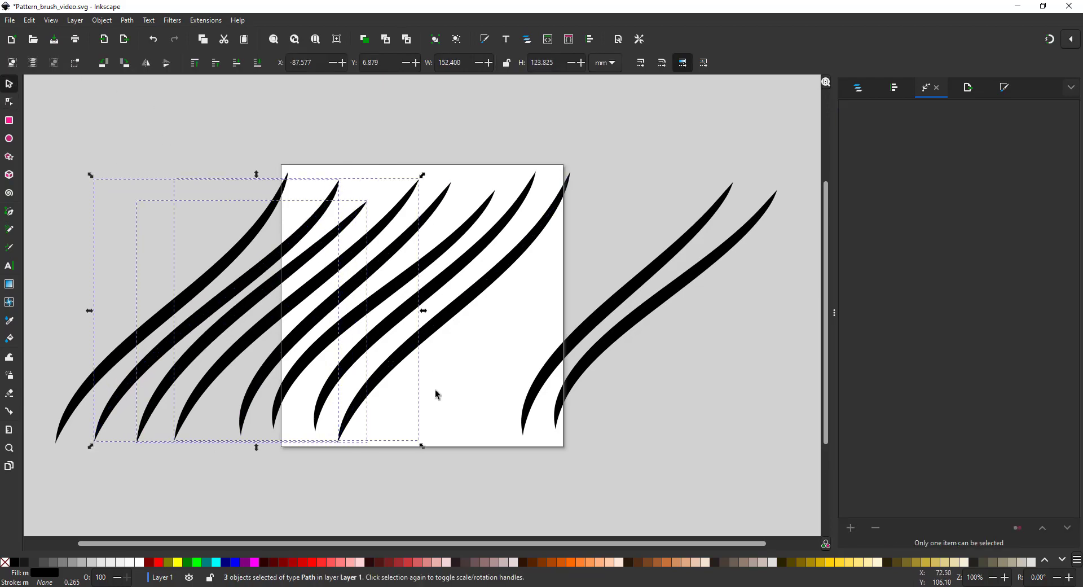
{"action": "key", "text": "ctrl+d"}
{"action": "key", "text": "Right"}
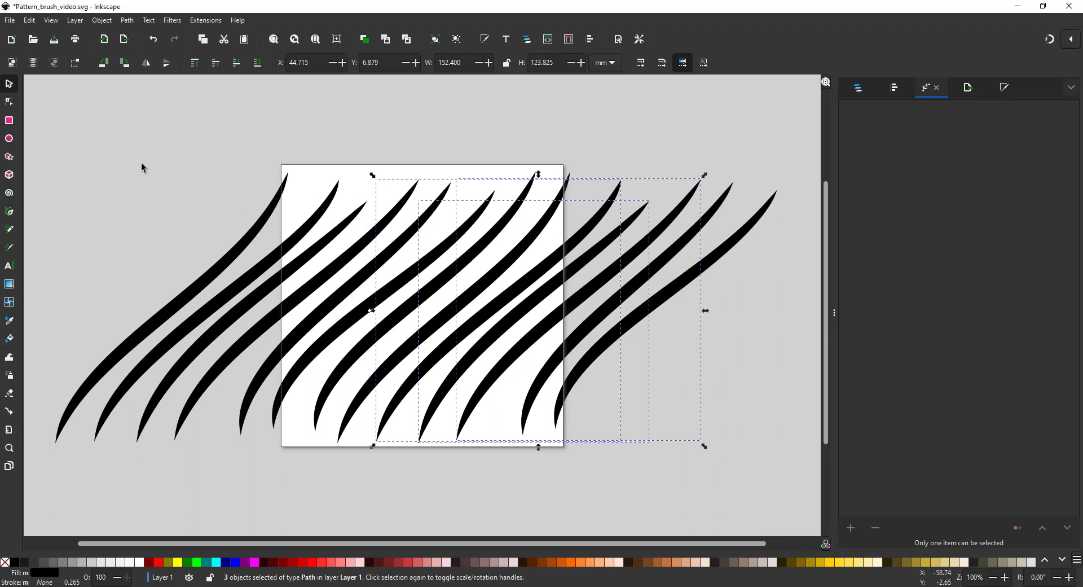
{"action": "left_click", "coordinate": [156, 210]}
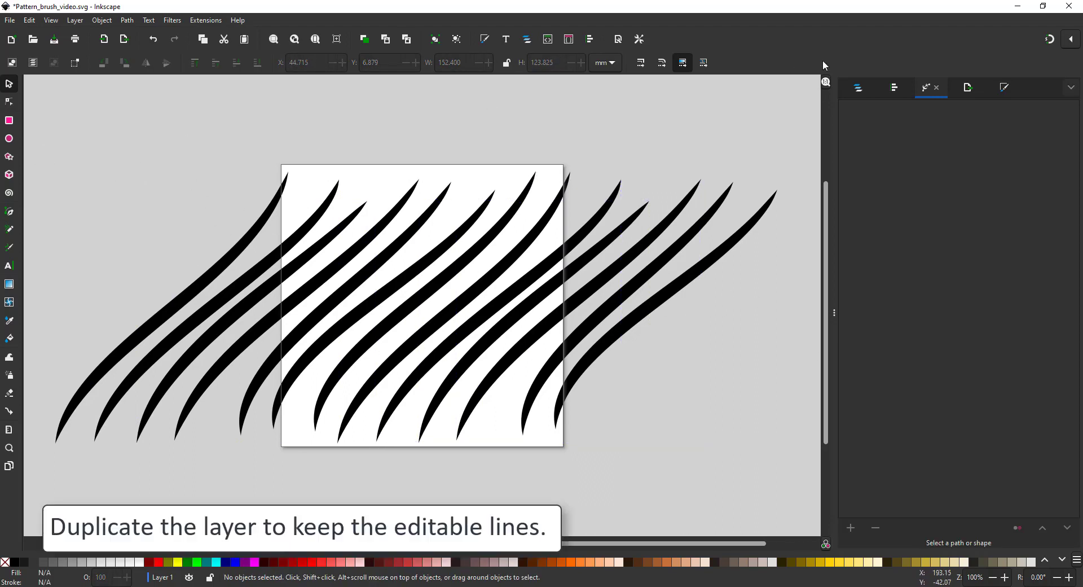
- Duplicate Layer 1, then hide and lock the original layer to preserve the editable lines
{"action": "left_click", "coordinate": [858, 91]}
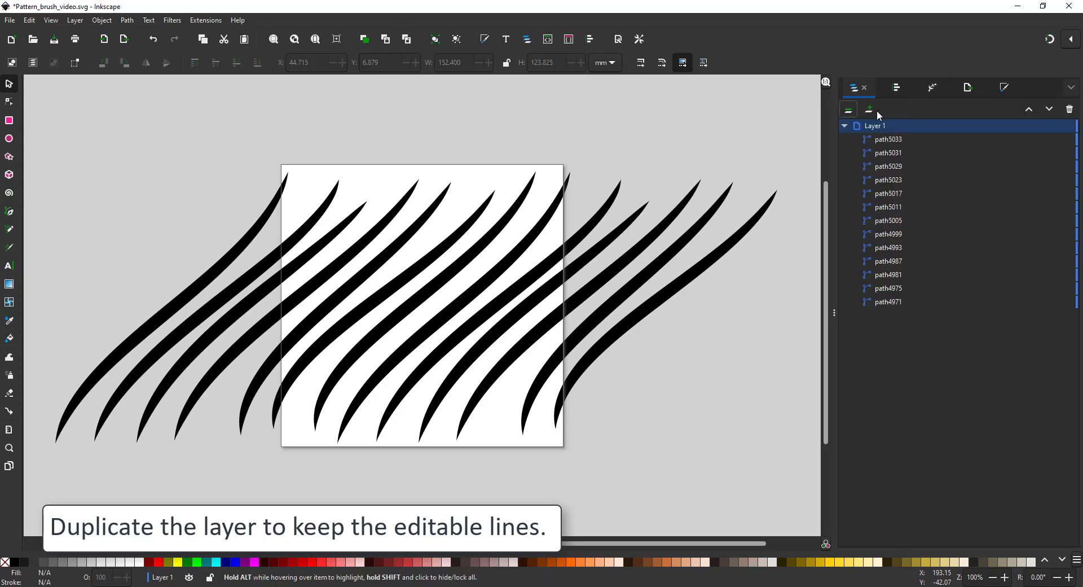
{"action": "right_click", "coordinate": [873, 127]}
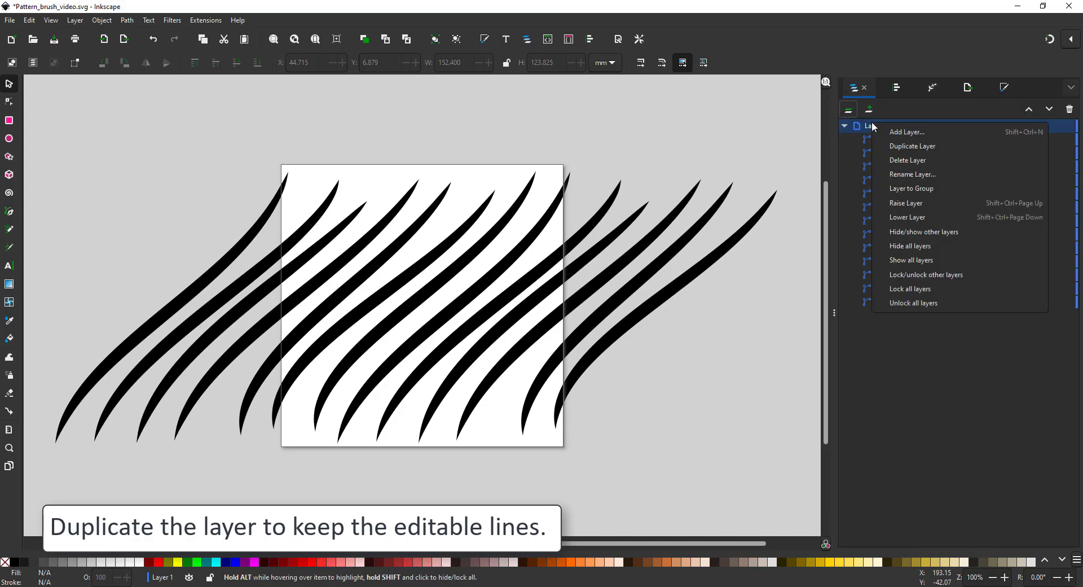
{"action": "left_click", "coordinate": [912, 145]}
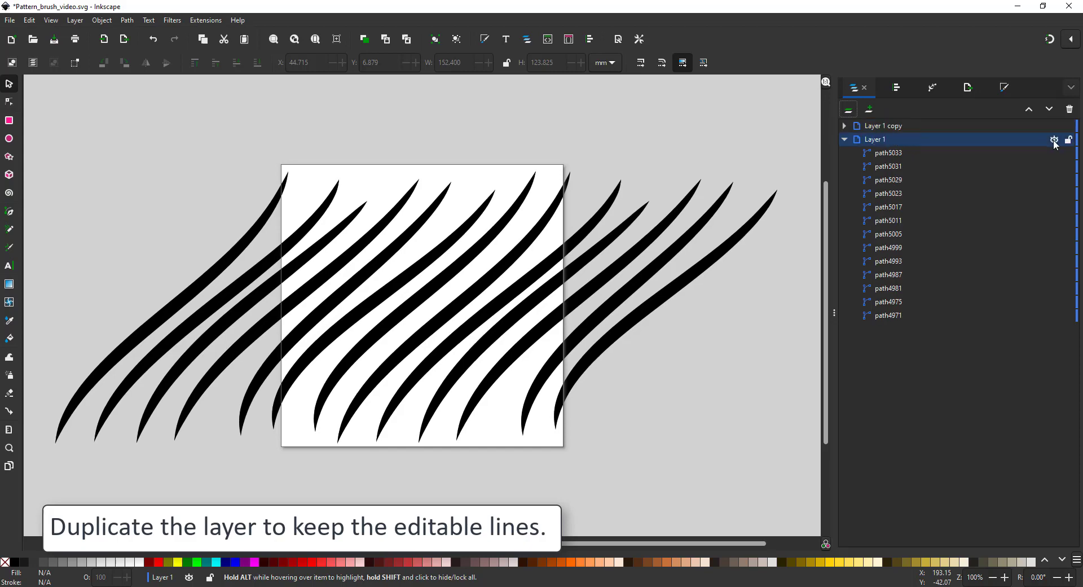
{"action": "left_click", "coordinate": [1054, 141]}
{"action": "left_click", "coordinate": [1068, 140]}
- Convert all strokes in Layer 1 copy with Object to Path and inspect the leftmost stroke's nodes
{"action": "left_click", "coordinate": [938, 124]}
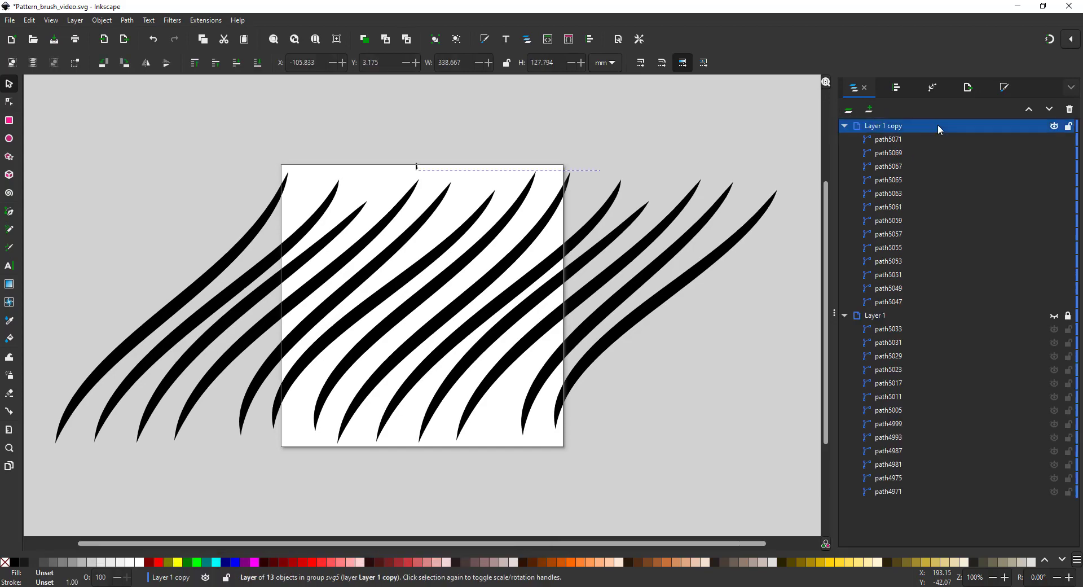
{"action": "left_click", "coordinate": [128, 20]}
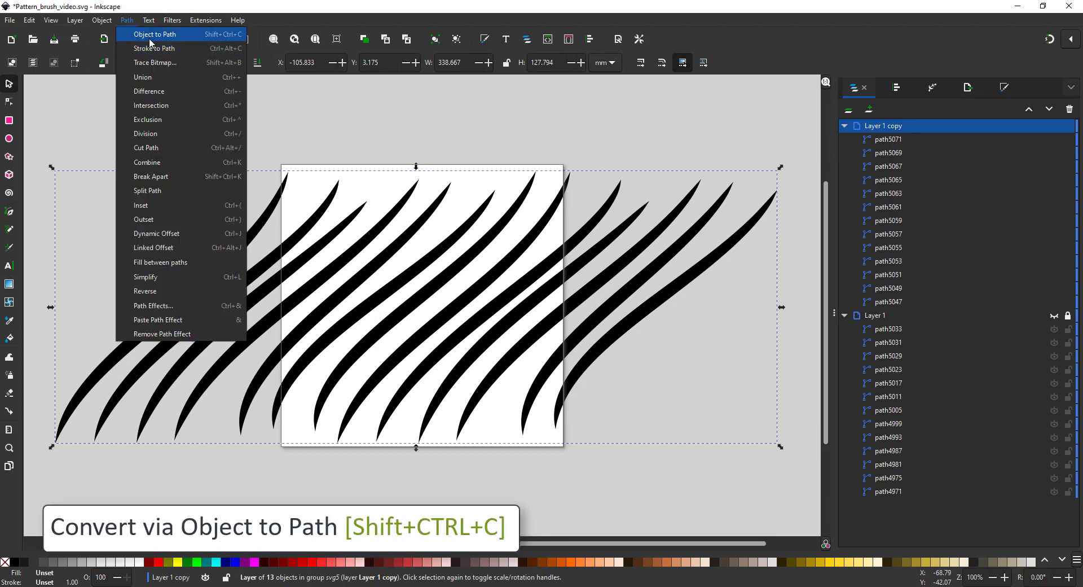
{"action": "left_click", "coordinate": [150, 39]}
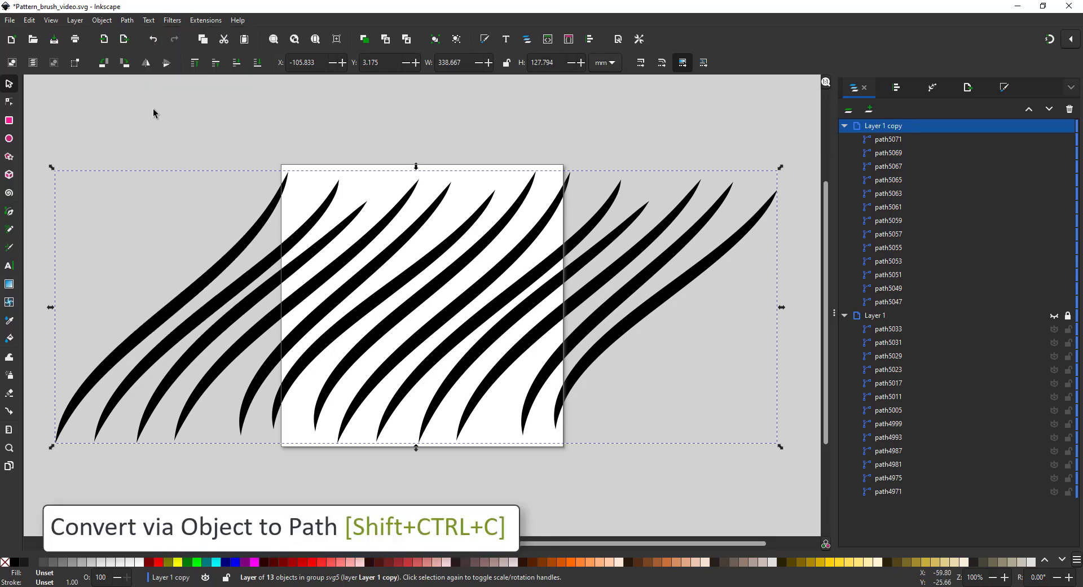
{"action": "left_click", "coordinate": [10, 101]}
{"action": "left_click", "coordinate": [258, 224]}
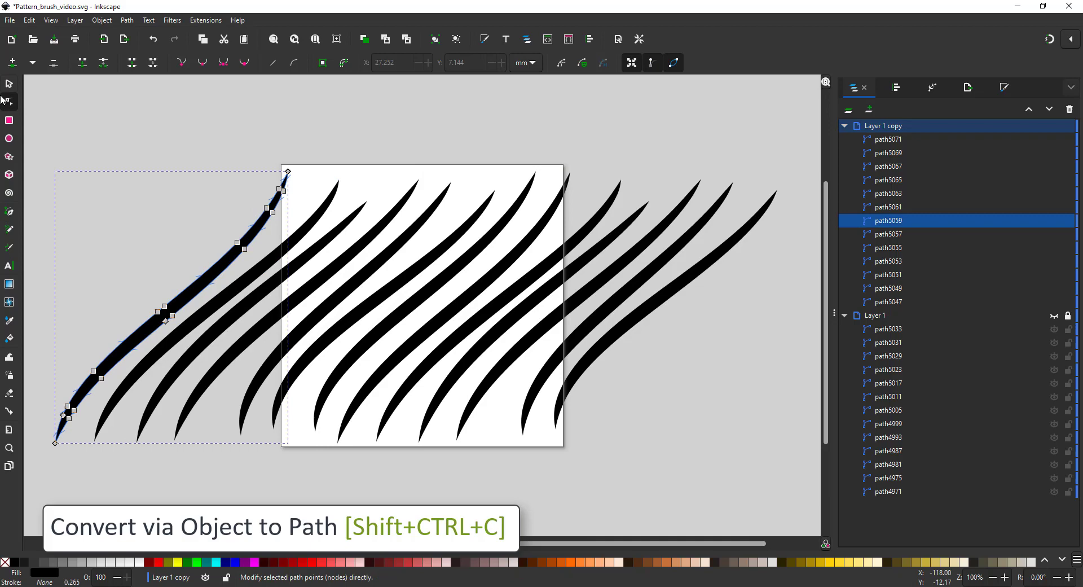
- Draw a rectangle of about 134 × 134 mm over the page with an opaque red fill (ff0000ff) and no stroke
{"action": "left_click", "coordinate": [9, 121]}
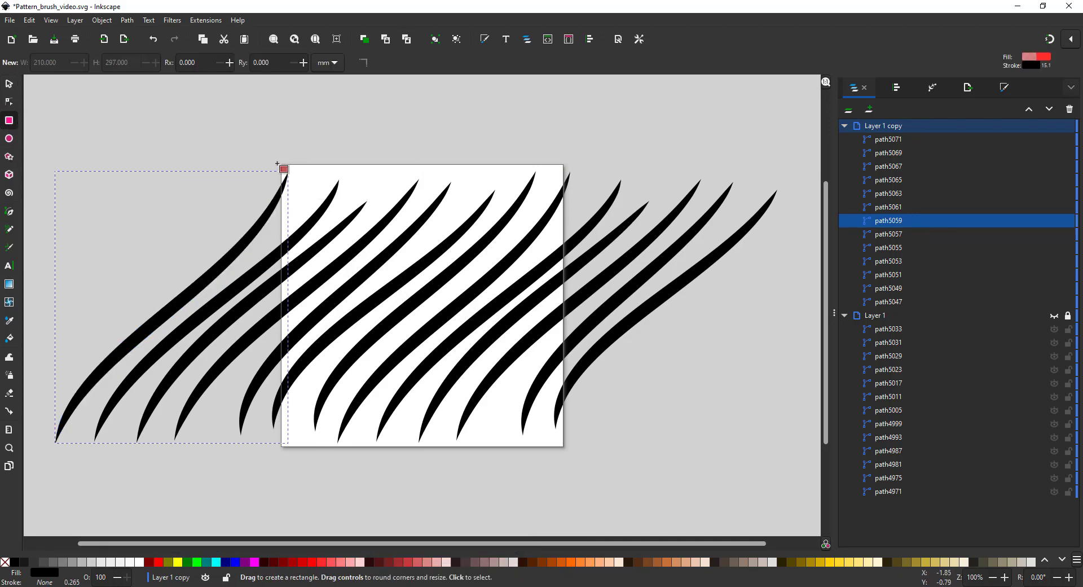
{"action": "left_click_drag", "start_coordinate": [277, 164], "coordinate": [564, 448]}
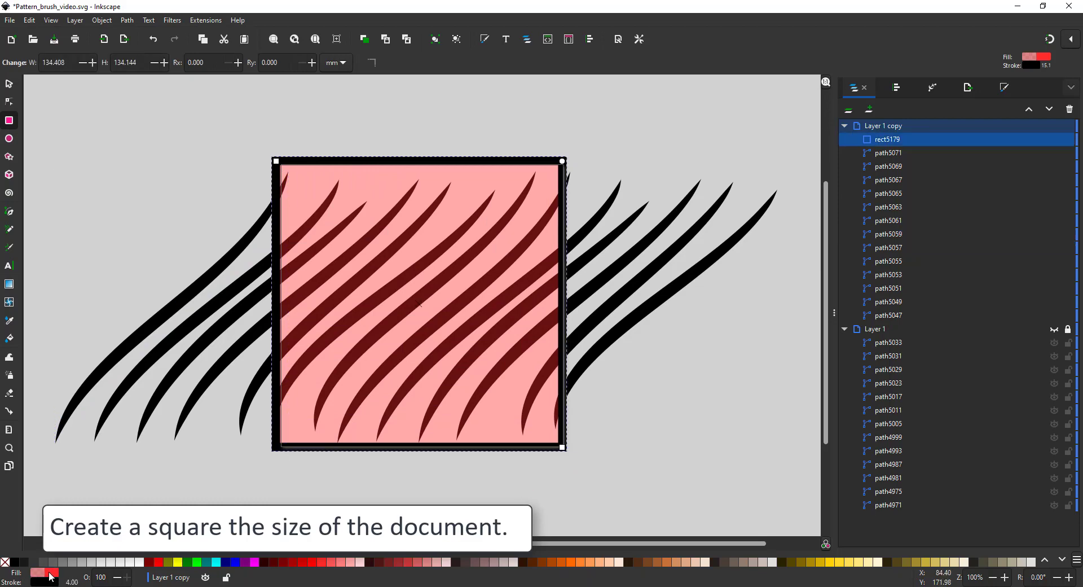
{"action": "left_click", "coordinate": [51, 575]}
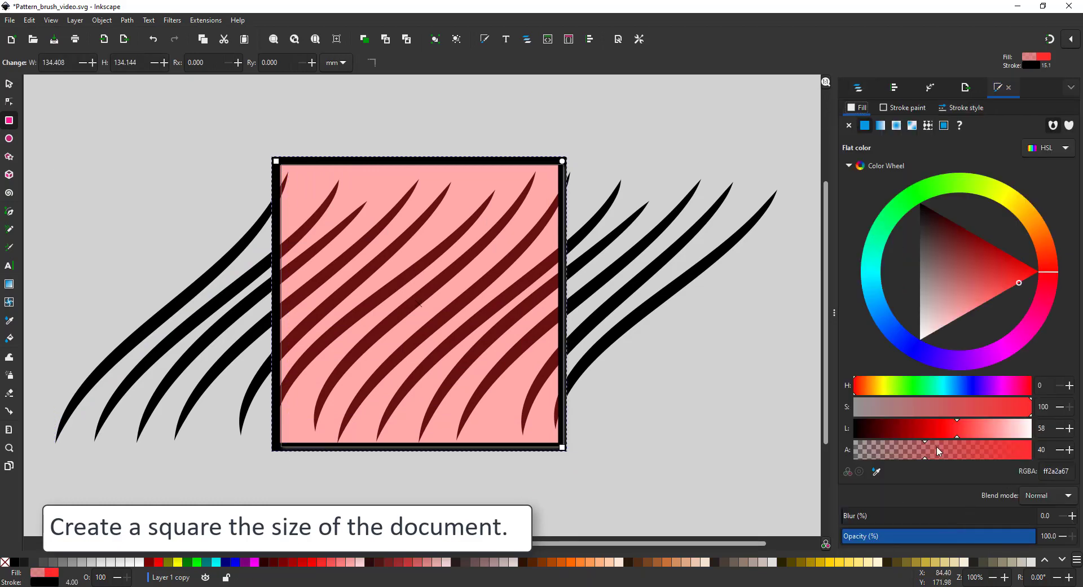
{"action": "left_click_drag", "start_coordinate": [937, 449], "coordinate": [1035, 452]}
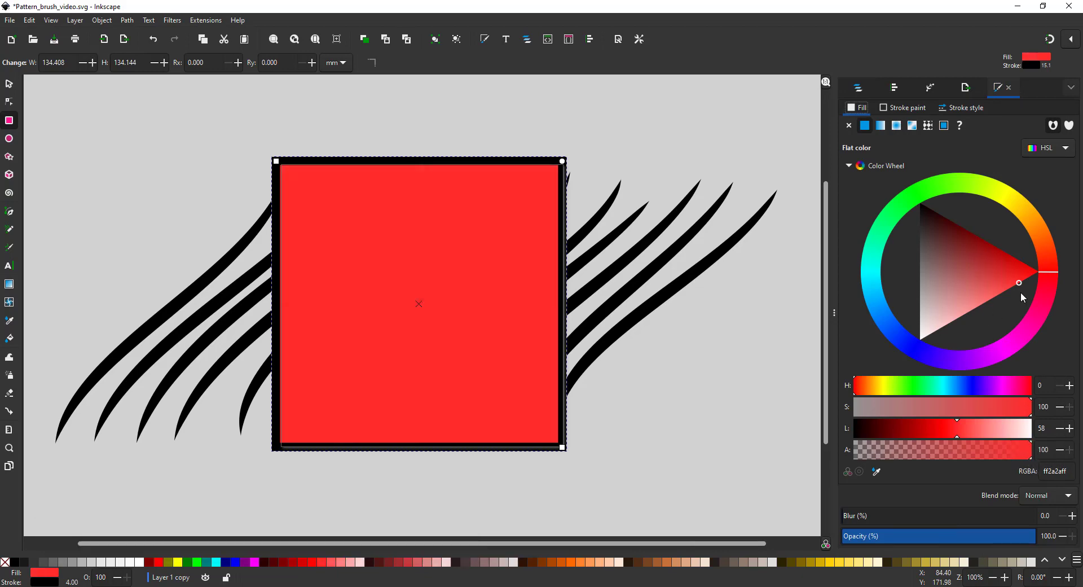
{"action": "left_click", "coordinate": [1039, 271]}
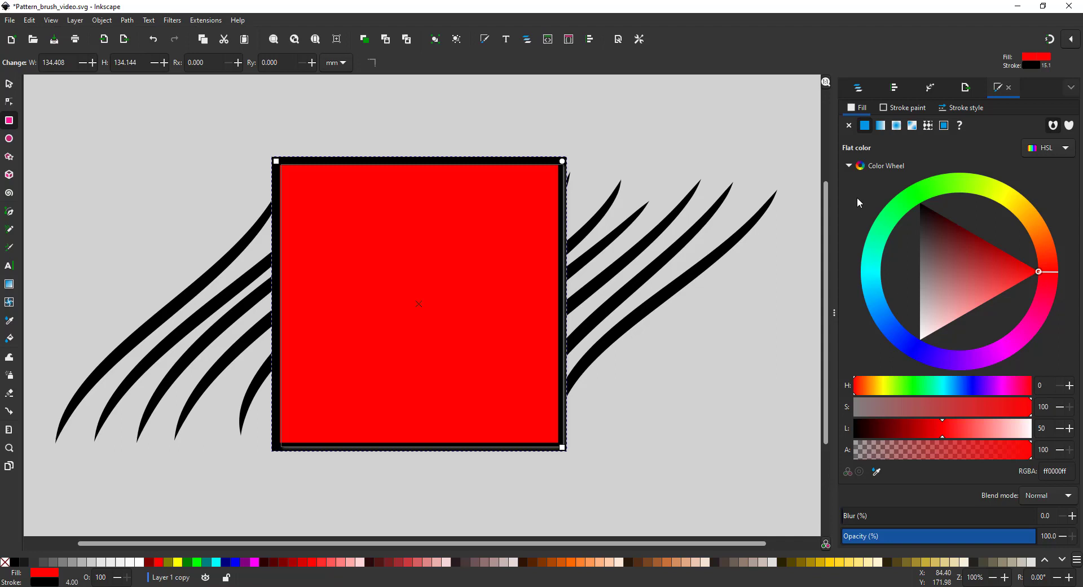
{"action": "left_click", "coordinate": [897, 105]}
{"action": "left_click", "coordinate": [851, 128]}
- Switch the units to px and set the red rectangle to 500 × 500 px at X 0, Y 0
{"action": "left_click", "coordinate": [9, 84]}
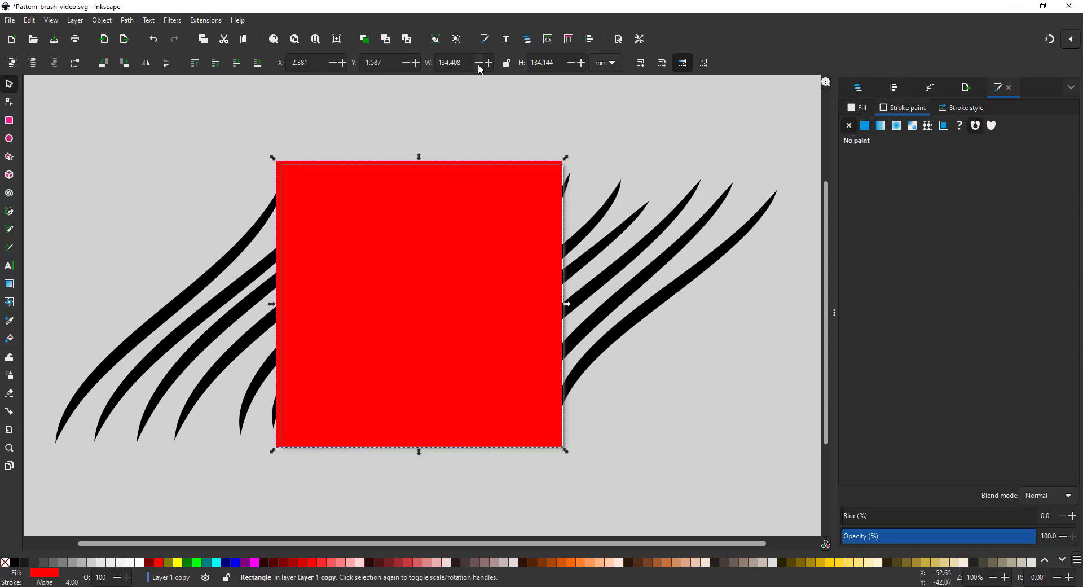
{"action": "left_click", "coordinate": [605, 62]}
{"action": "left_click", "coordinate": [606, 111]}
{"action": "left_click_drag", "start_coordinate": [466, 62], "coordinate": [249, 58]}
{"action": "key", "text": "Tab"}
{"action": "type", "text": "500"}
{"action": "key", "text": "Tab"}
{"action": "type", "text": "0"}
{"action": "key", "text": "Tab"}
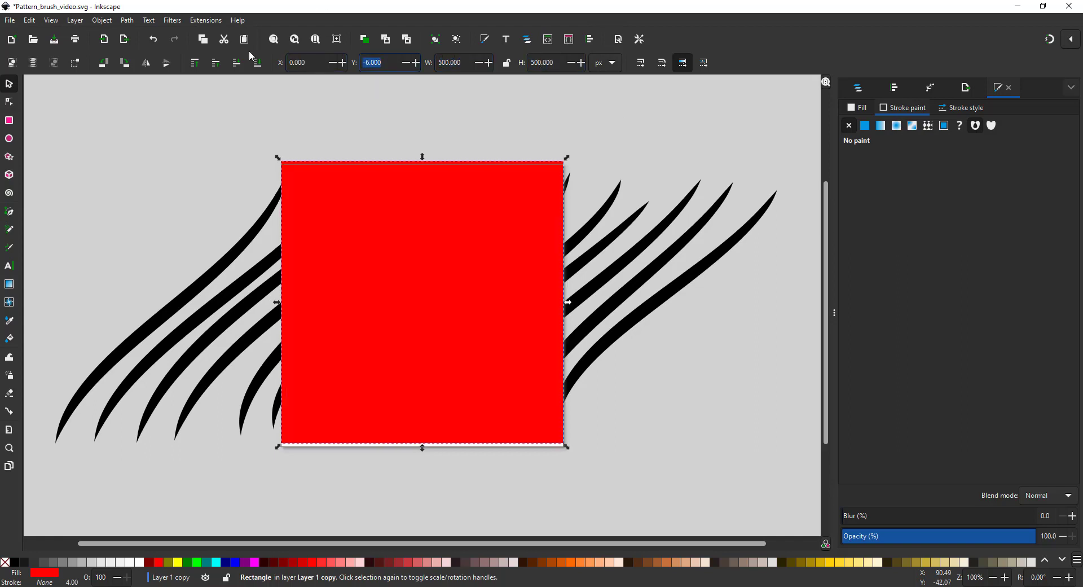
{"action": "type", "text": "0"}
{"action": "key", "text": "Tab"}
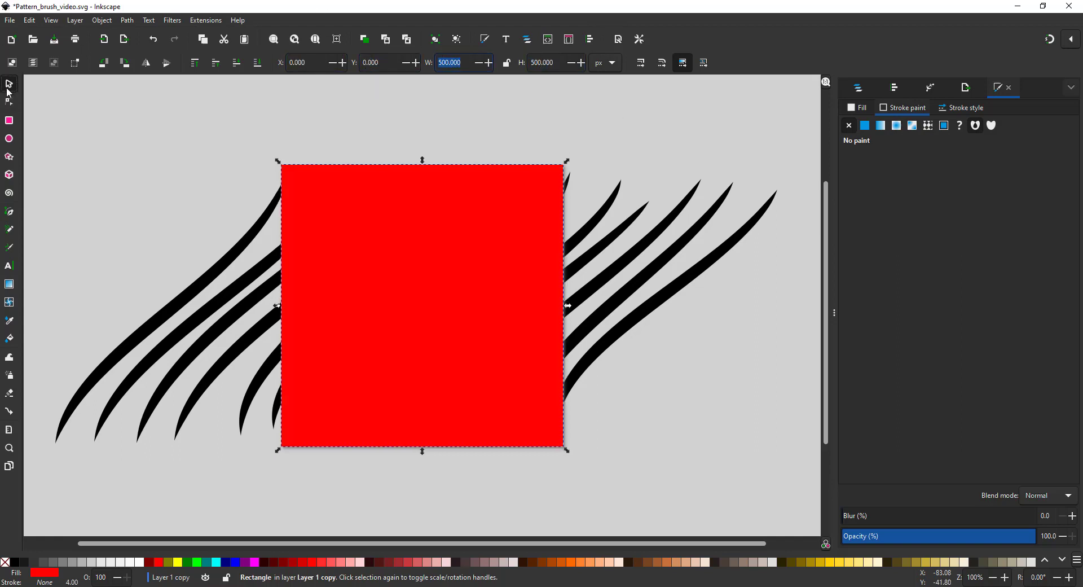
- Unite all the black stroke paths into one path with Union, excluding the red square
{"action": "left_click_drag", "start_coordinate": [47, 117], "coordinate": [800, 466]}
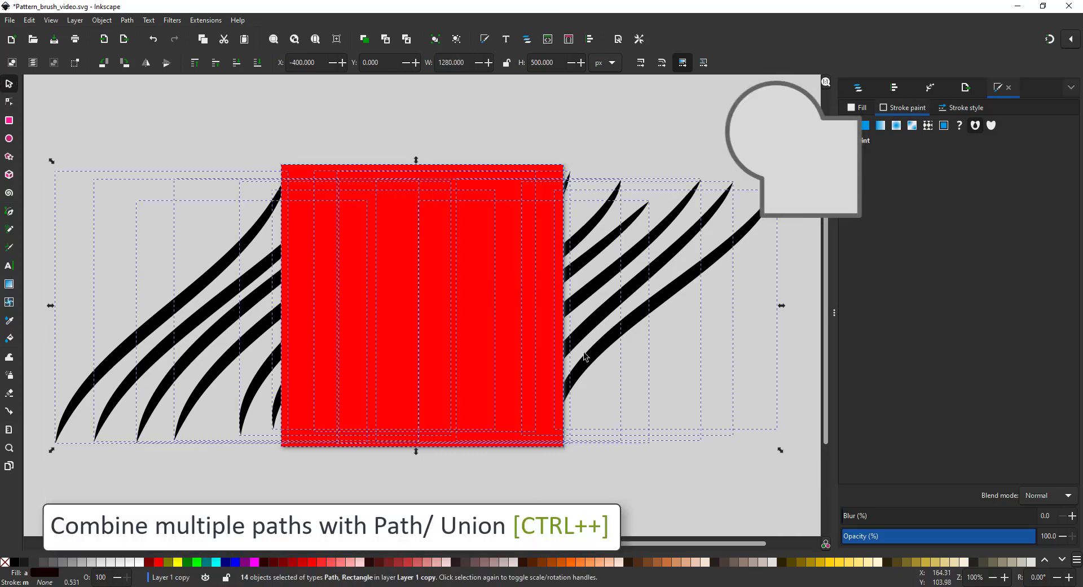
{"action": "left_click", "coordinate": [558, 169], "text": "shift"}
{"action": "left_click", "coordinate": [134, 20]}
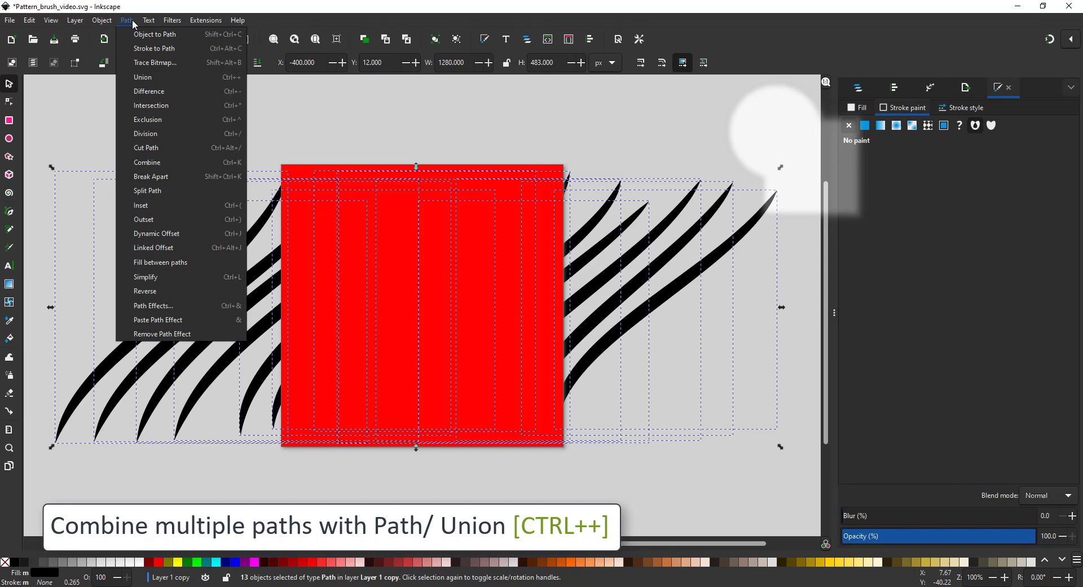
{"action": "left_click", "coordinate": [148, 81]}
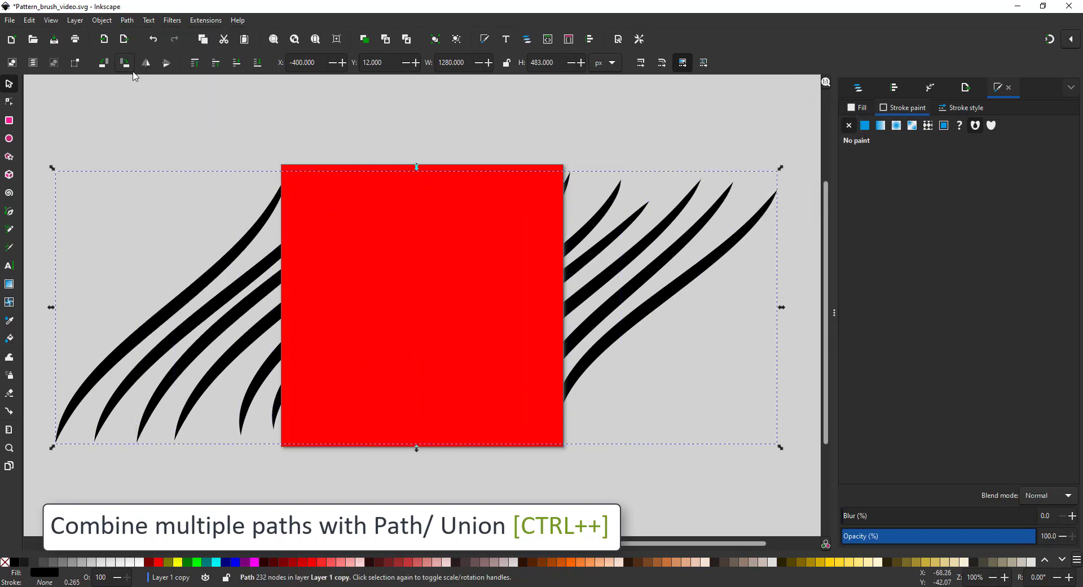
- Trim the united stroke pattern to the page area by applying Intersection with the red square
{"action": "left_click", "coordinate": [350, 232], "text": "shift"}
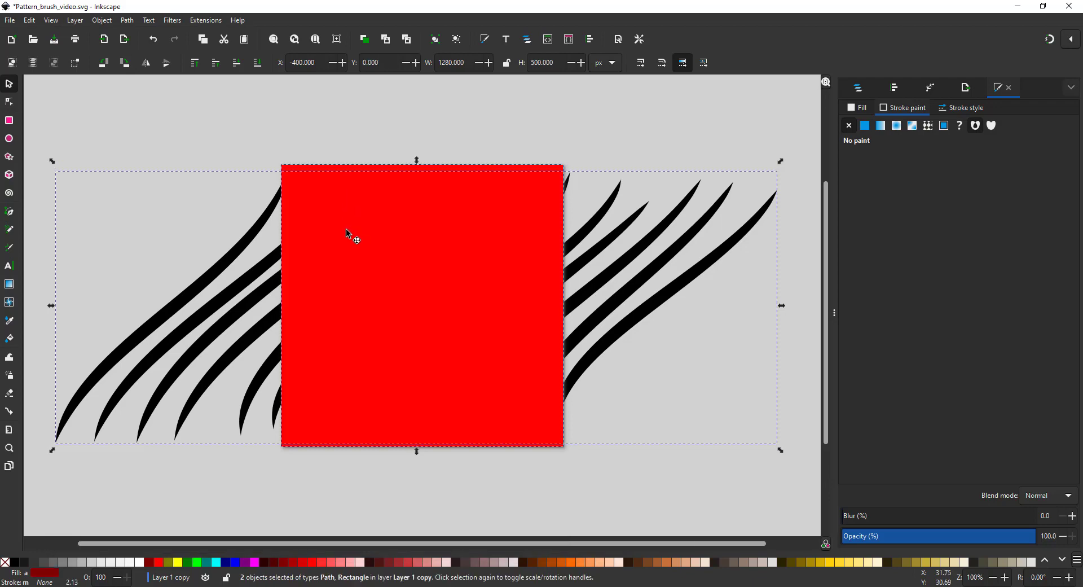
{"action": "left_click", "coordinate": [127, 21]}
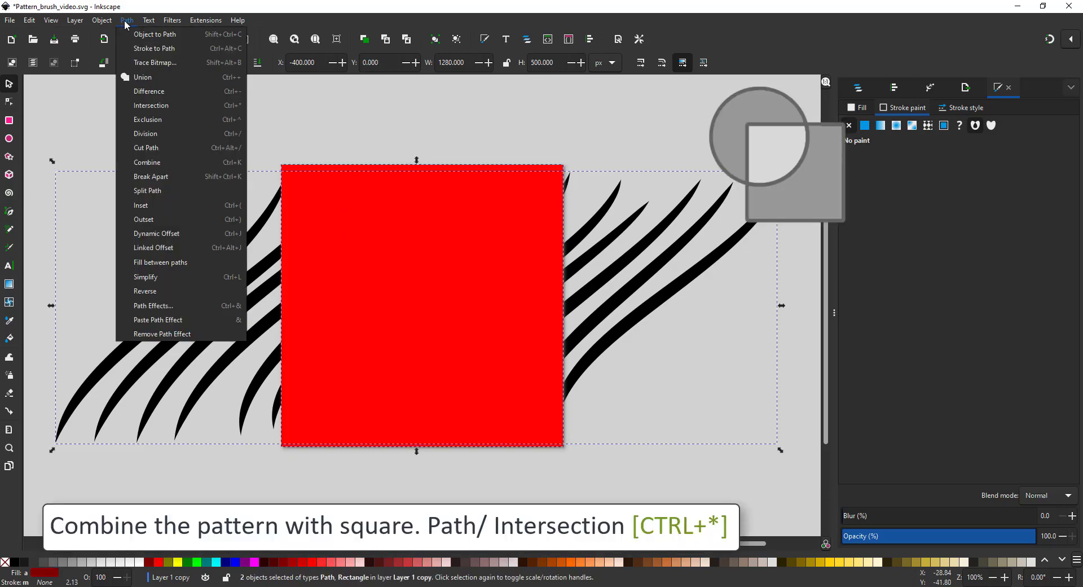
{"action": "left_click", "coordinate": [151, 105]}
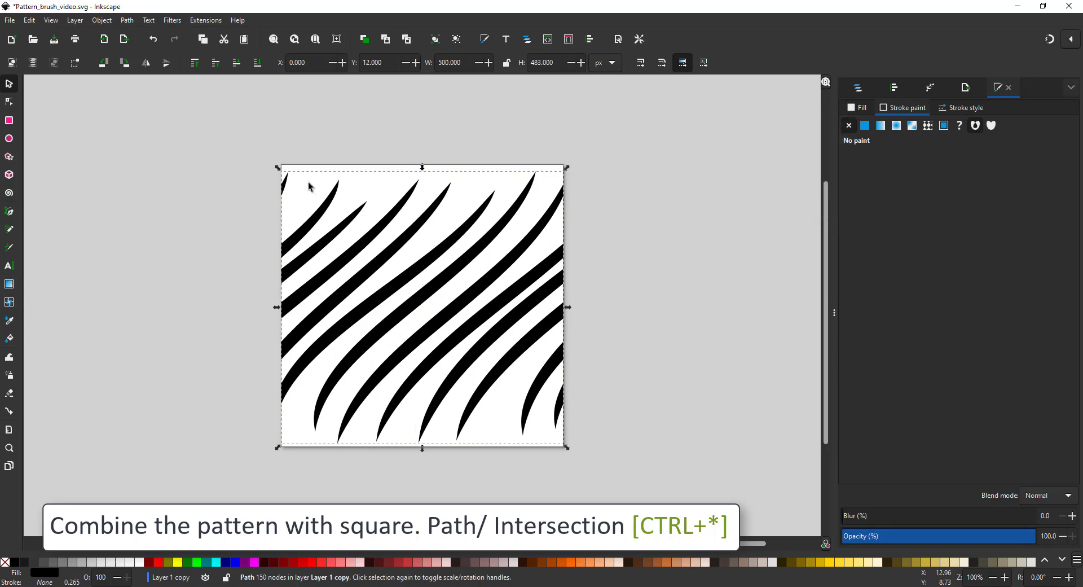
- Draw a straight two-node path rising slightly from below the page's lower-left corner to beyond its right edge
{"action": "left_click", "coordinate": [9, 231]}
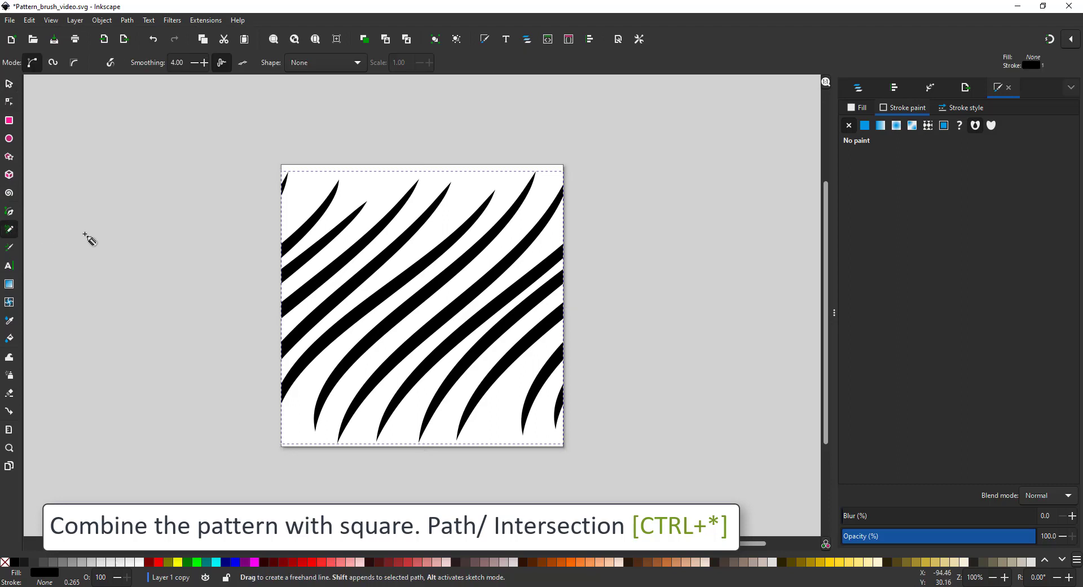
{"action": "left_click", "coordinate": [9, 211]}
{"action": "left_click", "coordinate": [263, 501]}
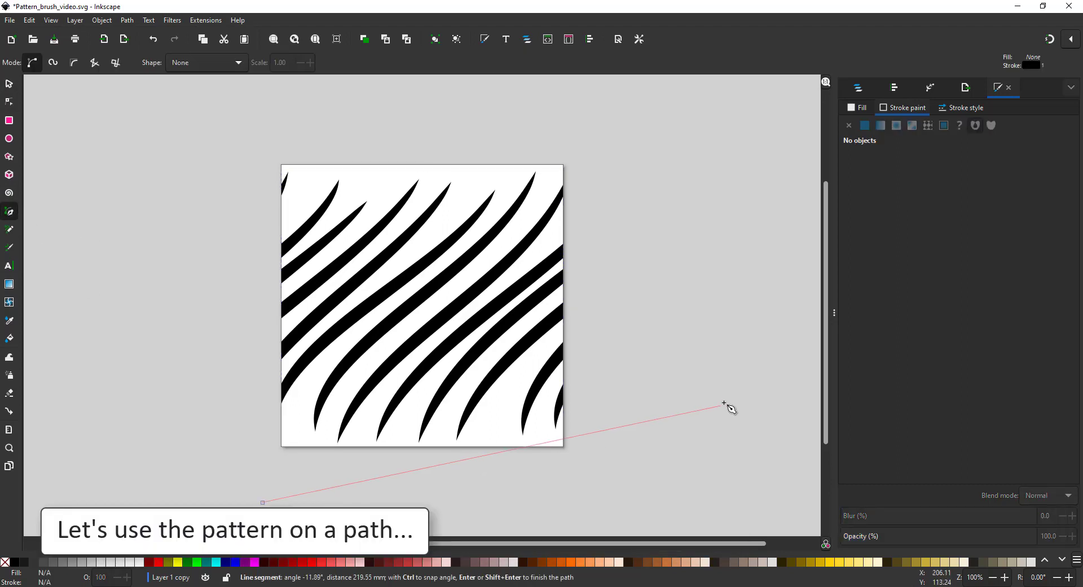
{"action": "left_click", "coordinate": [788, 414]}
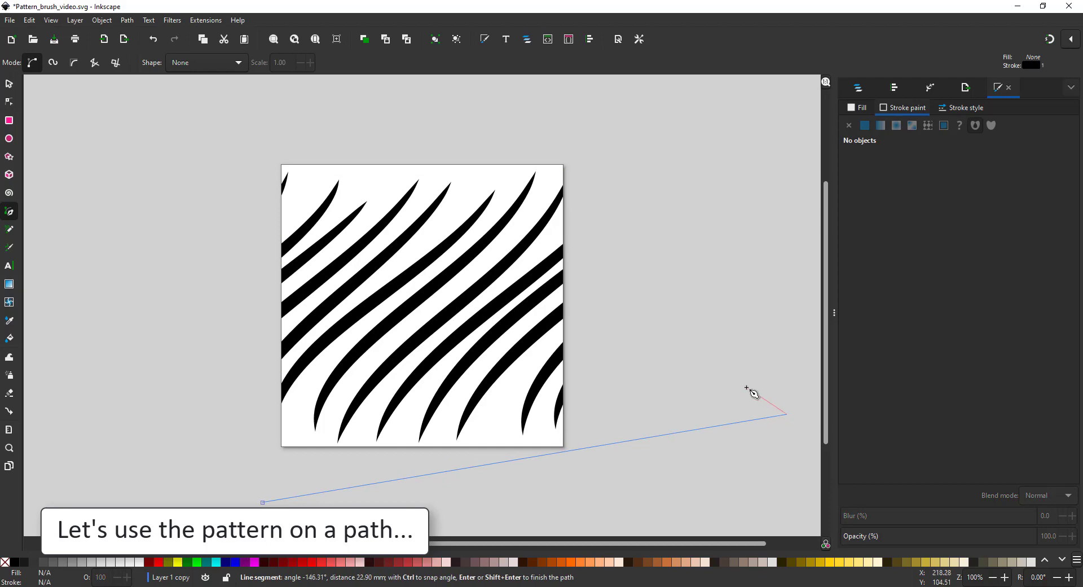
{"action": "key", "text": "Return"}
{"action": "key", "text": "n"}
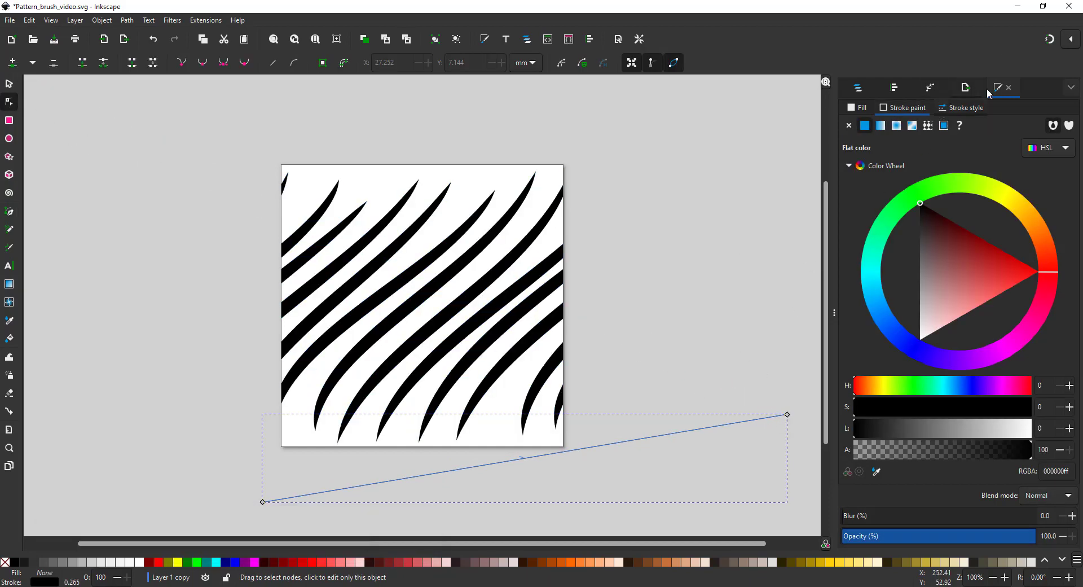
- Add the Pattern Along Path effect to the straight path below the page
{"action": "left_click", "coordinate": [928, 89]}
{"action": "left_click", "coordinate": [851, 528]}
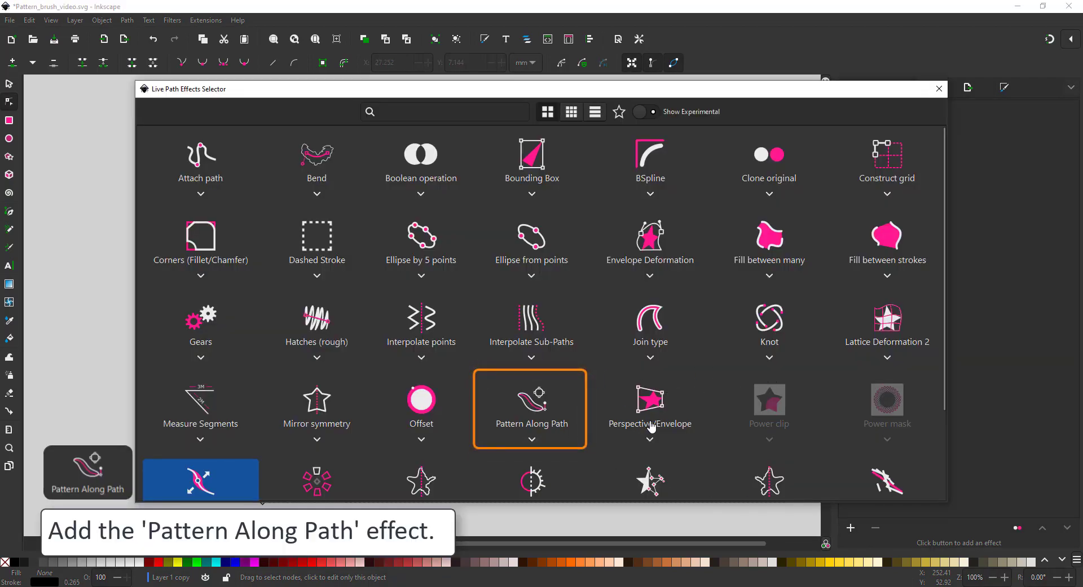
{"action": "left_click", "coordinate": [531, 405]}
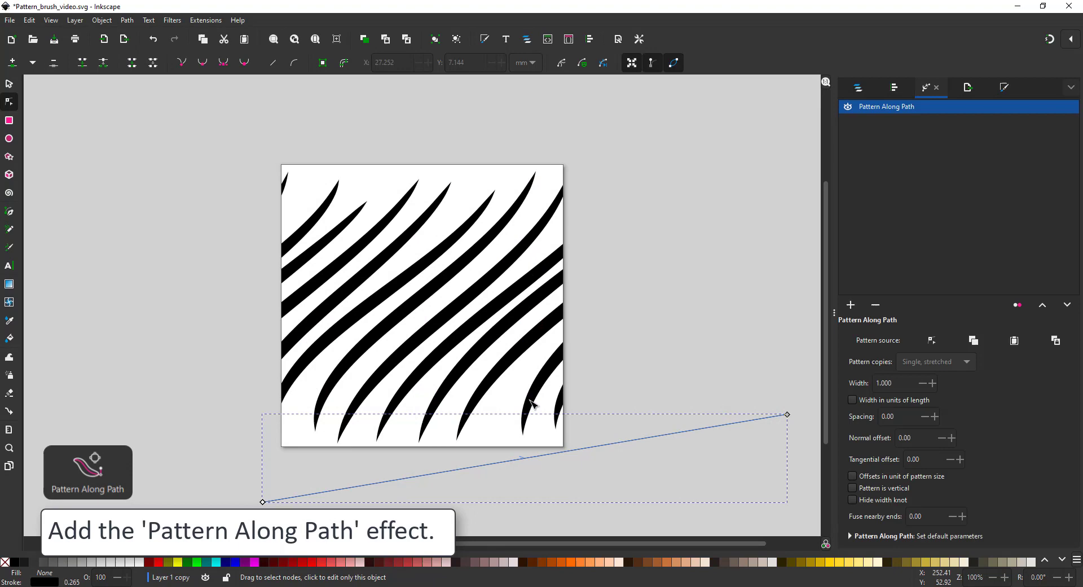
- Copy the stroke pattern and link it to the straight path as the effect's pattern source, with Repeated copies
{"action": "left_click", "coordinate": [424, 210]}
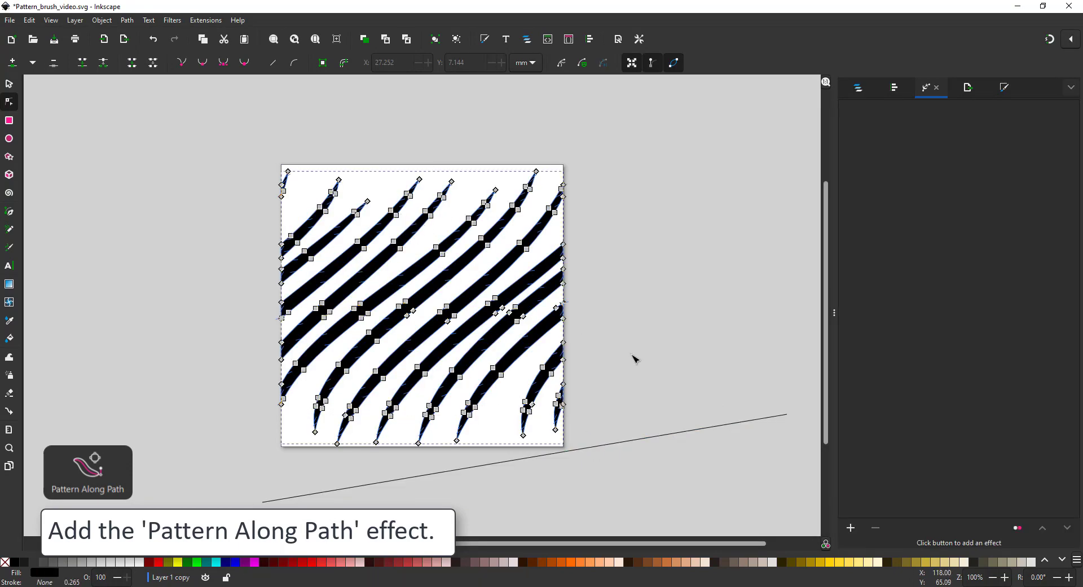
{"action": "key", "text": "ctrl+c"}
{"action": "left_click", "coordinate": [702, 429]}
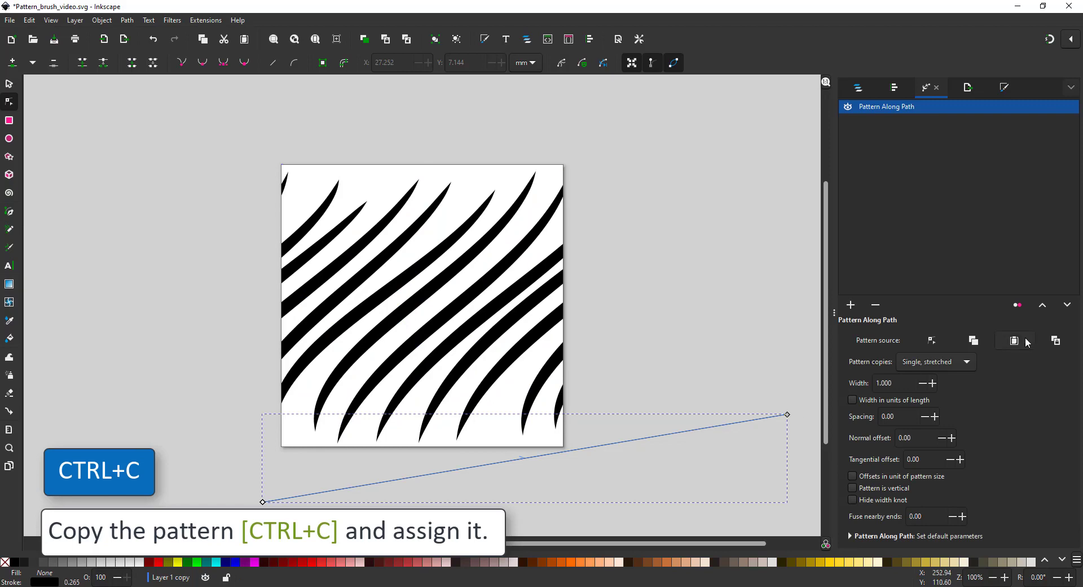
{"action": "left_click", "coordinate": [1027, 346]}
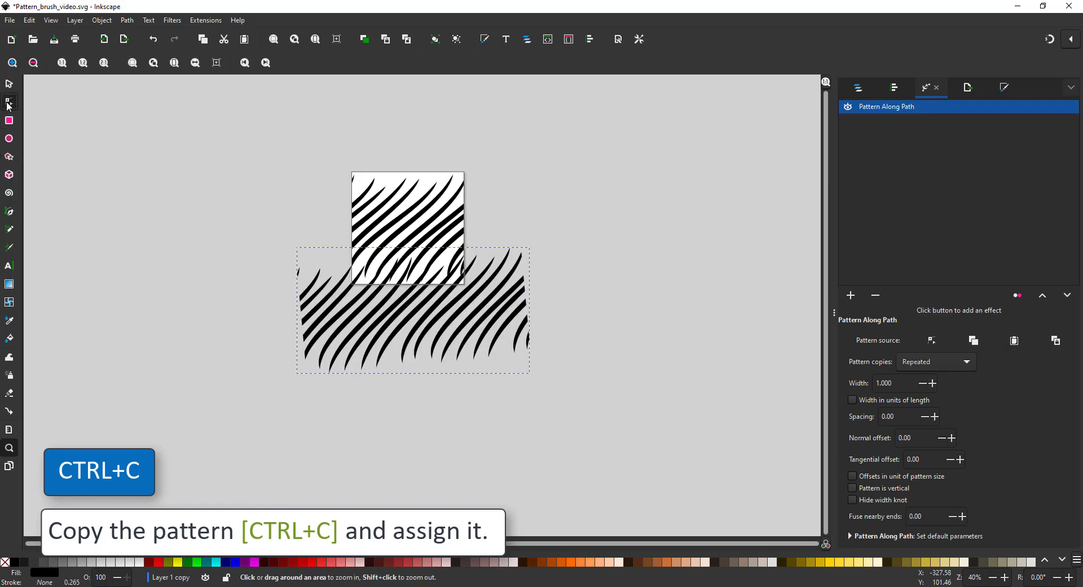
- Edit the linked pattern source on the canvas and scale all its nodes down so small strokes repeat along the path
{"action": "left_click", "coordinate": [8, 104]}
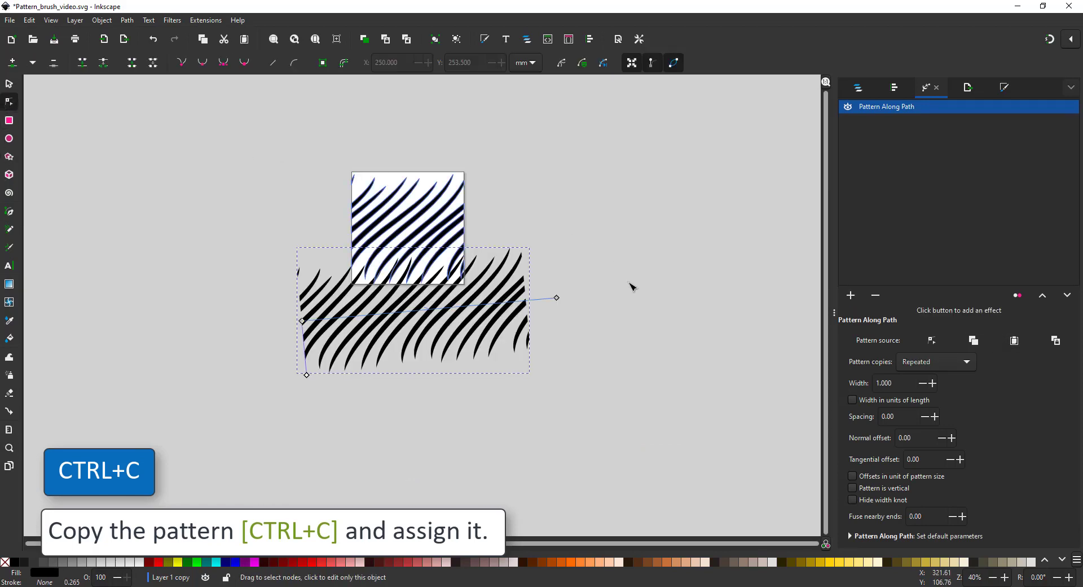
{"action": "left_click", "coordinate": [932, 346]}
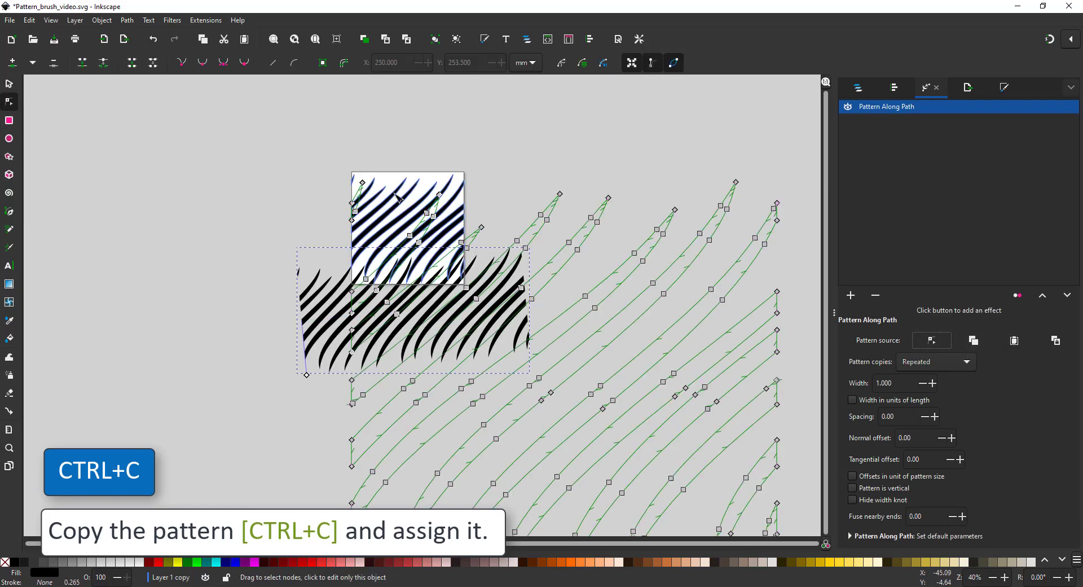
{"action": "scroll", "coordinate": [498, 248], "scroll_direction": "down", "scroll_amount": 2}
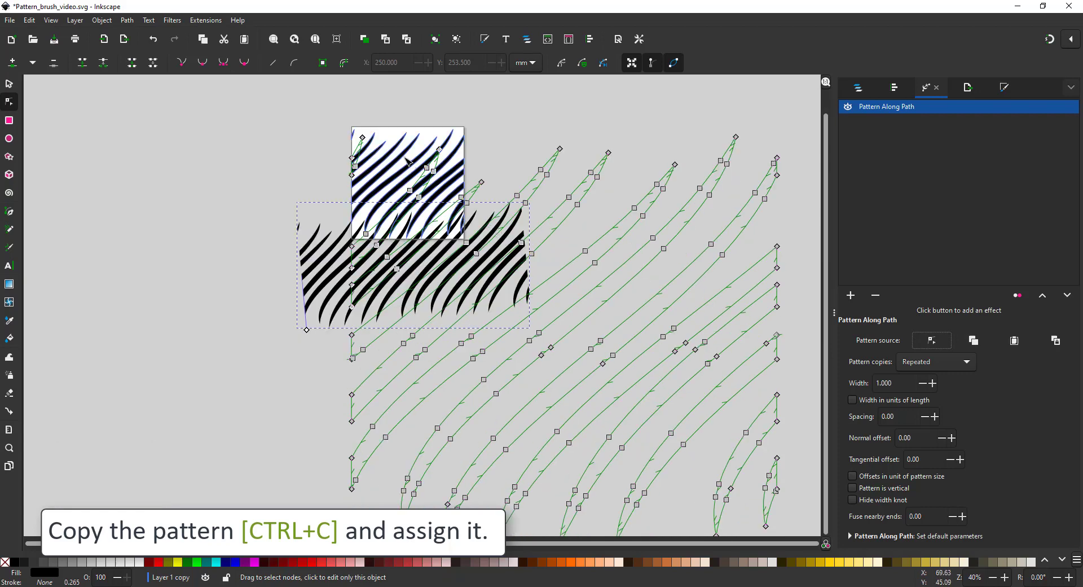
{"action": "left_click_drag", "start_coordinate": [353, 153], "coordinate": [782, 474]}
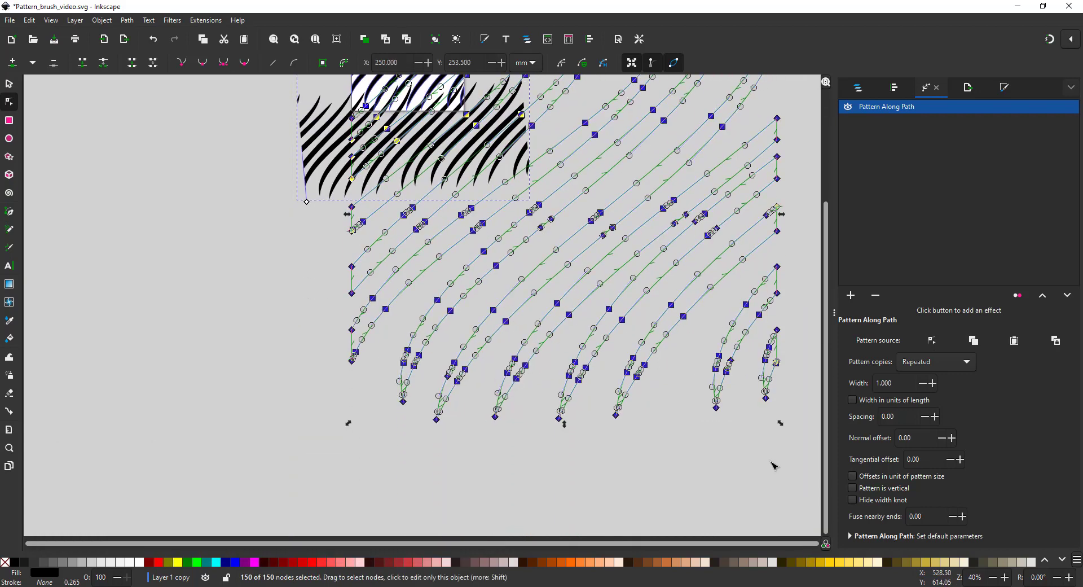
{"action": "mouse_move", "coordinate": [781, 423]}
{"action": "left_mouse_down"}
{"action": "mouse_move", "coordinate": [776, 389]}
{"action": "mouse_move", "coordinate": [636, 278]}
{"action": "mouse_move", "coordinate": [610, 240]}
{"action": "mouse_move", "coordinate": [606, 254]}
{"action": "left_mouse_up"}
{"action": "left_click_drag", "start_coordinate": [494, 218], "coordinate": [600, 483]}
{"action": "left_click_drag", "start_coordinate": [552, 391], "coordinate": [520, 329]}
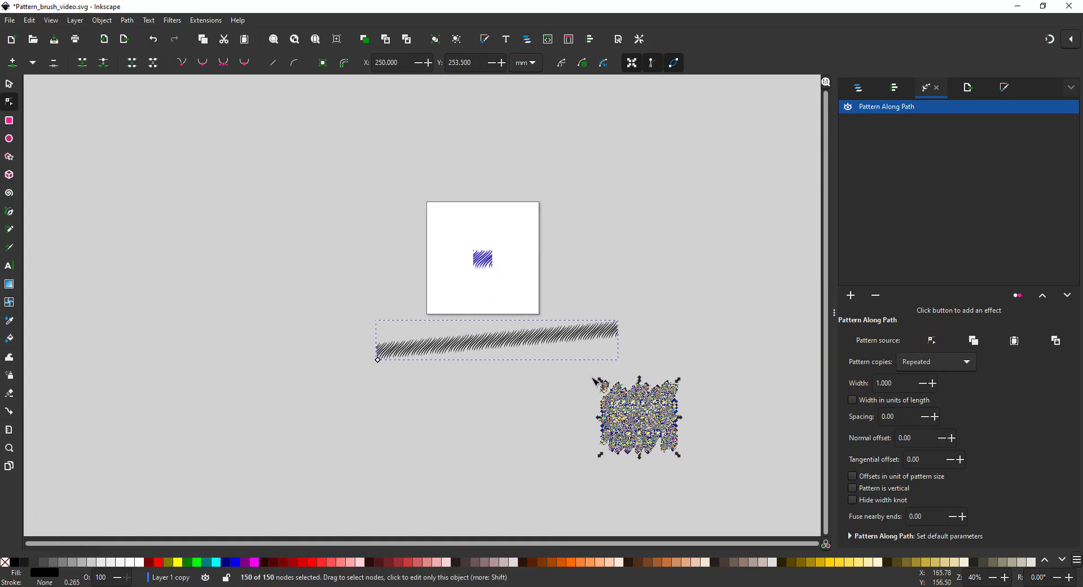
{"action": "key", "text": "Escape"}
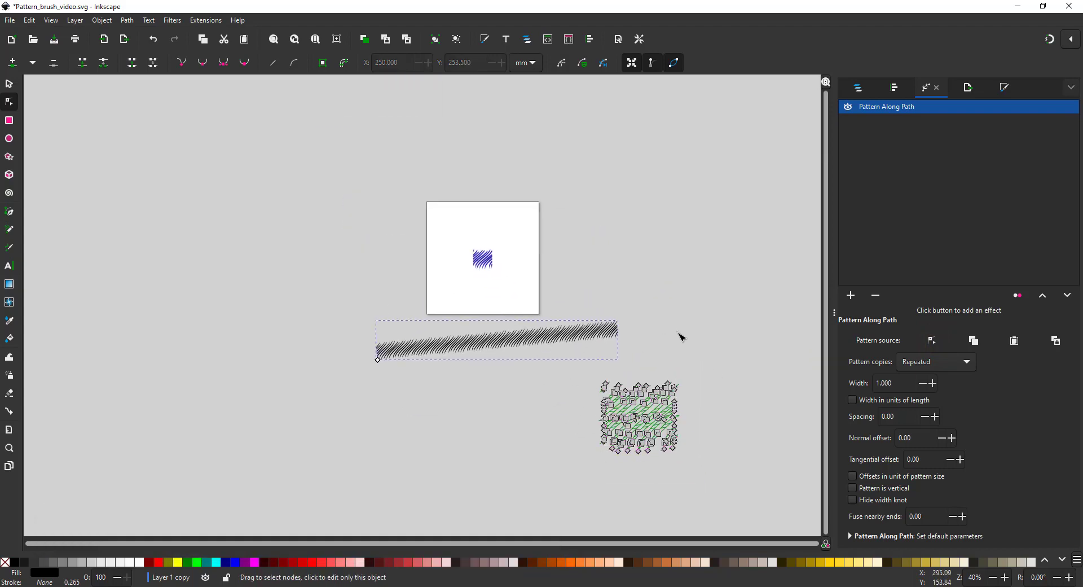
- Bend the patterned path into a long S-curve, extend both its ends, and flip it vertically and horizontally
{"action": "left_click", "coordinate": [8, 84]}
{"action": "left_click", "coordinate": [9, 101]}
{"action": "left_click_drag", "start_coordinate": [498, 350], "coordinate": [486, 395]}
{"action": "left_click_drag", "start_coordinate": [544, 373], "coordinate": [534, 278]}
{"action": "left_click_drag", "start_coordinate": [632, 328], "coordinate": [708, 341]}
{"action": "left_click_drag", "start_coordinate": [376, 351], "coordinate": [220, 325]}
{"action": "left_click", "coordinate": [341, 392]}
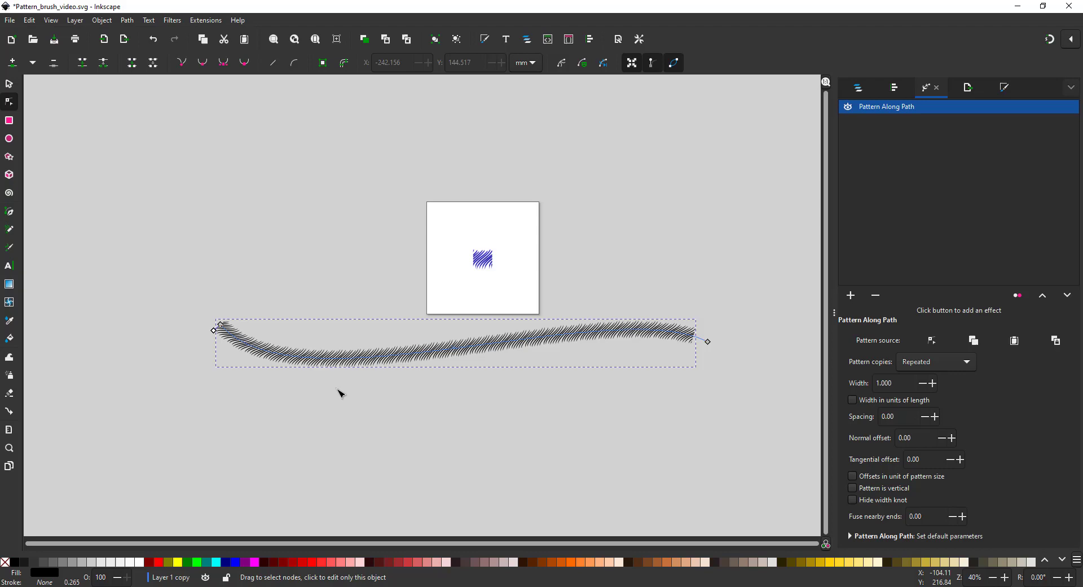
{"action": "key", "text": "v"}
{"action": "key", "text": "h"}
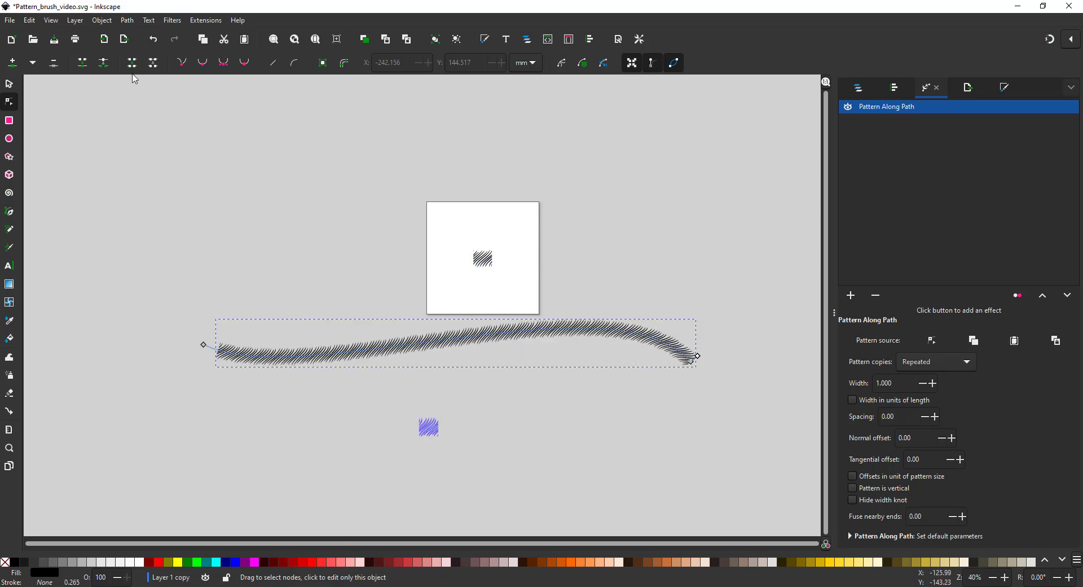
- Select the linked source pattern on the page and move a node to bulge one of its central strokes
{"action": "left_click", "coordinate": [489, 263]}
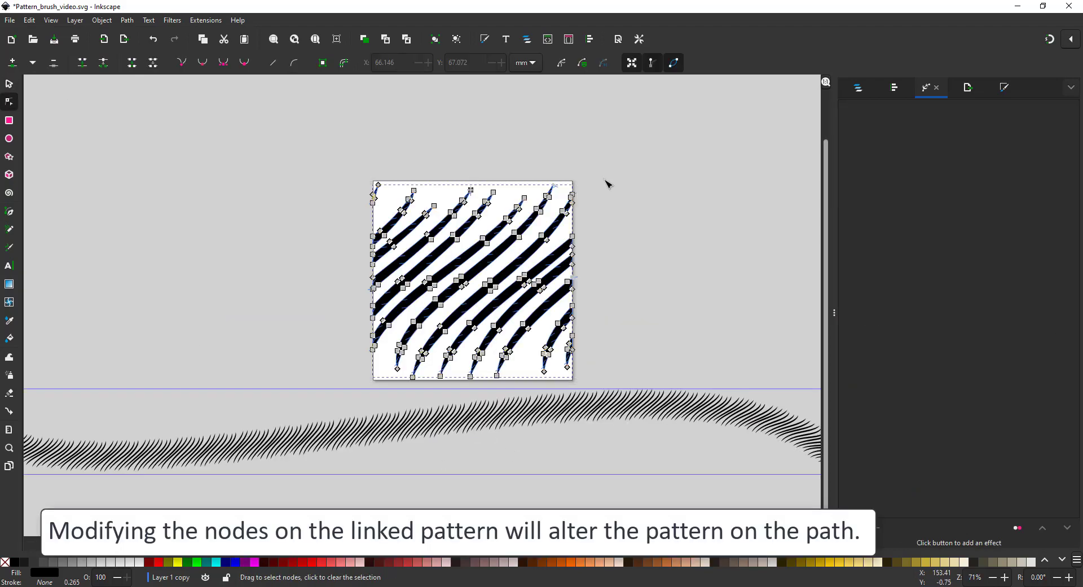
{"action": "scroll", "coordinate": [605, 181], "scroll_direction": "up", "scroll_amount": 2}
{"action": "left_click_drag", "start_coordinate": [481, 283], "coordinate": [476, 281]}
{"action": "key", "text": "z"}
{"action": "left_click", "coordinate": [467, 313]}
- Move the patterned path from below the page to across the area just above the pattern
{"action": "key", "text": "s"}
{"action": "left_click", "coordinate": [620, 496]}
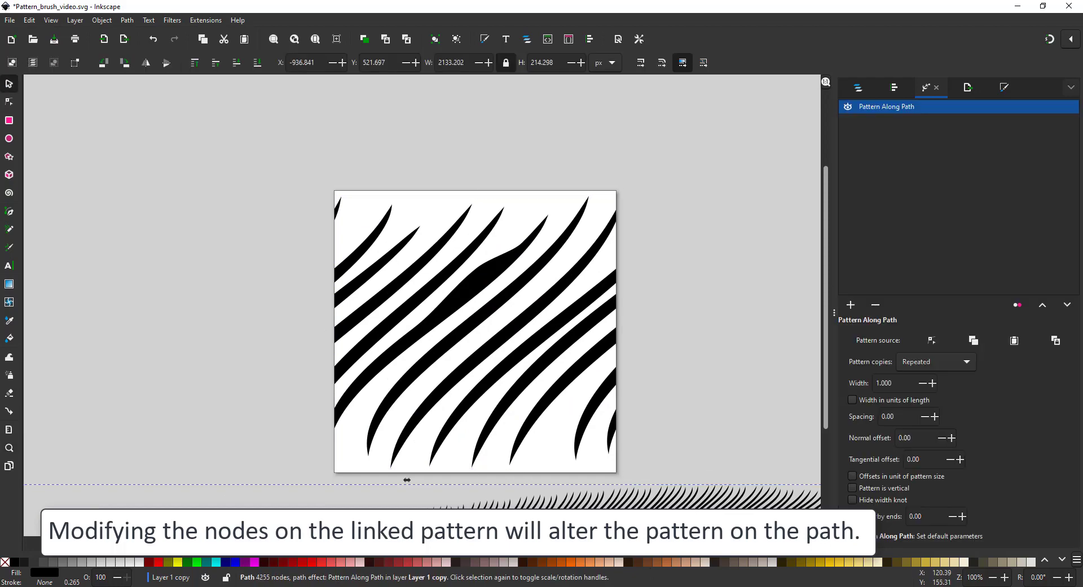
{"action": "left_click_drag", "start_coordinate": [621, 497], "coordinate": [620, 114]}
- Shift nodes of the source pattern's central, lower and upper-left strokes to turn them into wavier stripes
{"action": "left_click", "coordinate": [9, 102]}
{"action": "left_click", "coordinate": [523, 275]}
{"action": "left_click_drag", "start_coordinate": [495, 278], "coordinate": [466, 289]}
{"action": "left_click_drag", "start_coordinate": [525, 257], "coordinate": [552, 272]}
{"action": "left_click_drag", "start_coordinate": [384, 379], "coordinate": [489, 411]}
{"action": "left_click_drag", "start_coordinate": [478, 398], "coordinate": [480, 407]}
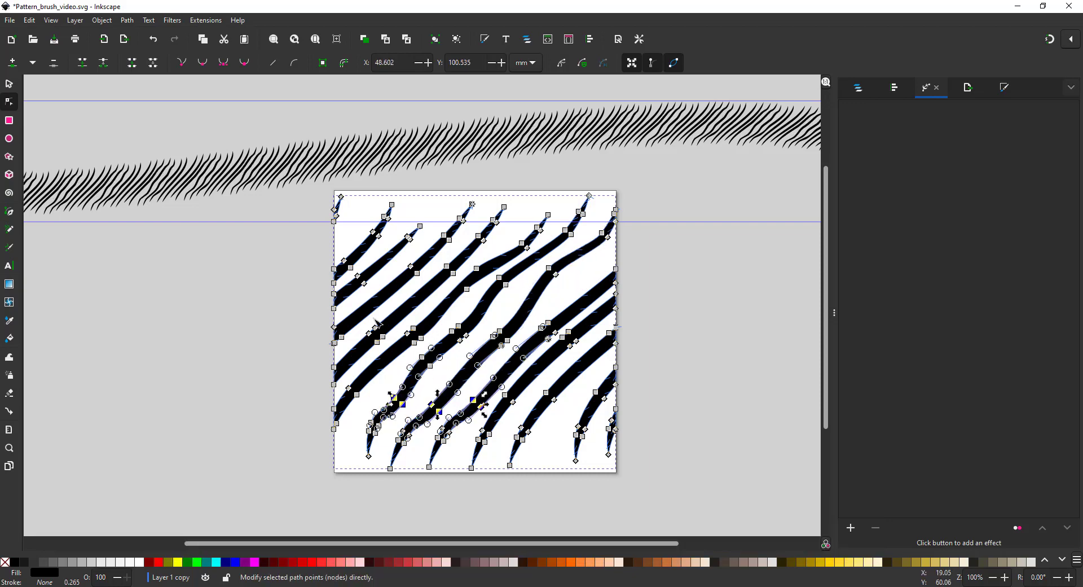
{"action": "left_click_drag", "start_coordinate": [348, 265], "coordinate": [368, 287]}
{"action": "left_click_drag", "start_coordinate": [420, 227], "coordinate": [430, 209]}
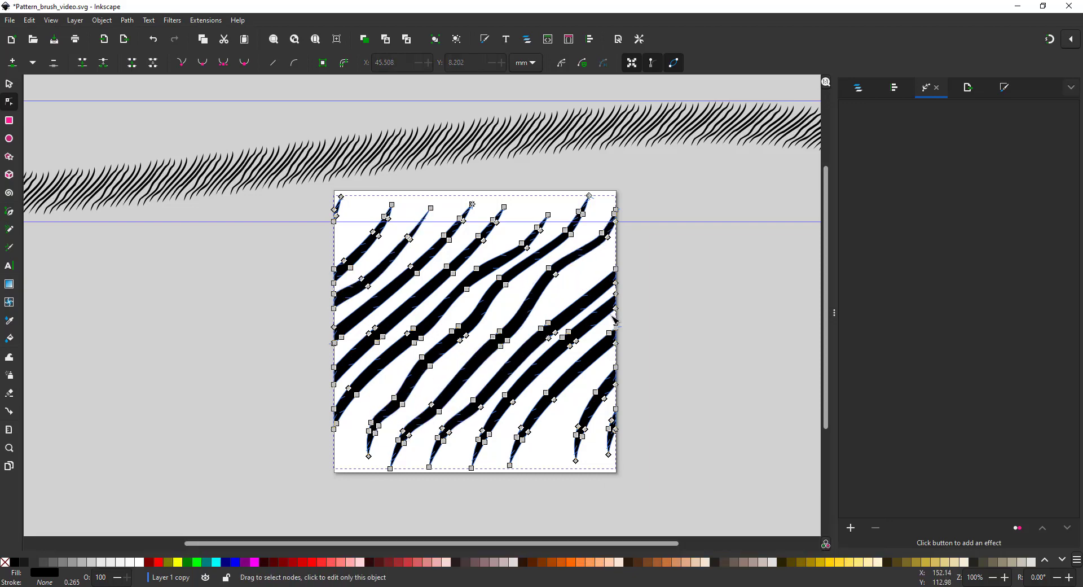
- Add nodes to the stroke at the page's right edge and pull its outline into a hooked fork
{"action": "double_click", "coordinate": [582, 298]}
{"action": "mouse_move", "coordinate": [582, 298]}
{"action": "left_mouse_down"}
{"action": "mouse_move", "coordinate": [575, 279]}
{"action": "mouse_move", "coordinate": [586, 300]}
{"action": "left_mouse_up"}
{"action": "left_click_drag", "start_coordinate": [588, 297], "coordinate": [624, 258]}
{"action": "double_click", "coordinate": [546, 305]}
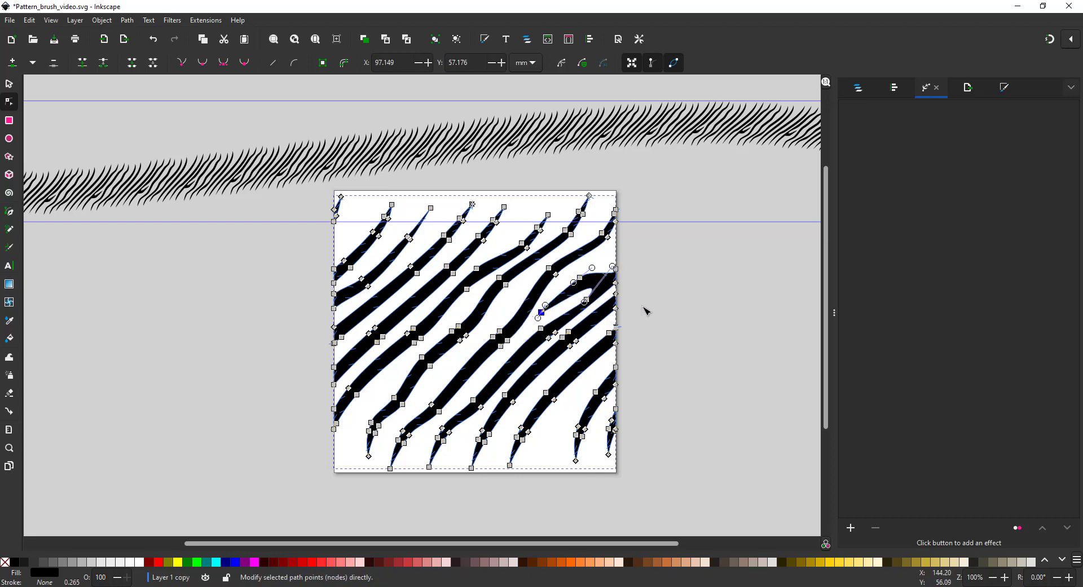
{"action": "left_click", "coordinate": [481, 144]}
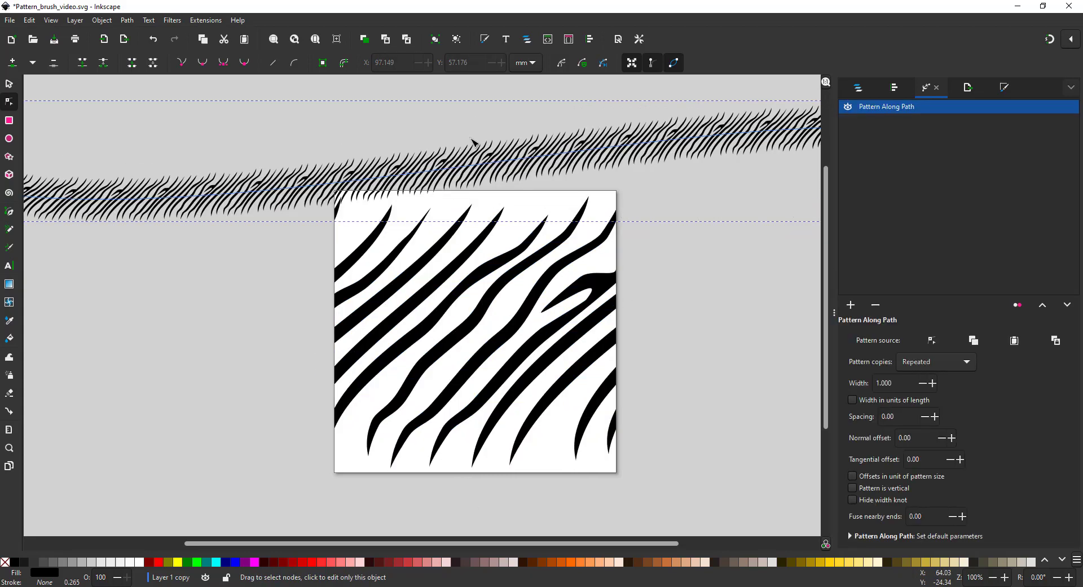
- Add nodes to a lower-left stroke of the source pattern and pull out a pointed branch from it
{"action": "left_click", "coordinate": [391, 375]}
{"action": "left_click", "coordinate": [393, 359]}
{"action": "mouse_move", "coordinate": [393, 359]}
{"action": "left_mouse_down"}
{"action": "mouse_move", "coordinate": [389, 395]}
{"action": "mouse_move", "coordinate": [391, 359]}
{"action": "mouse_move", "coordinate": [401, 376]}
{"action": "left_mouse_up"}
{"action": "key", "text": "ctrl+z"}
{"action": "double_click", "coordinate": [385, 370]}
{"action": "double_click", "coordinate": [379, 395]}
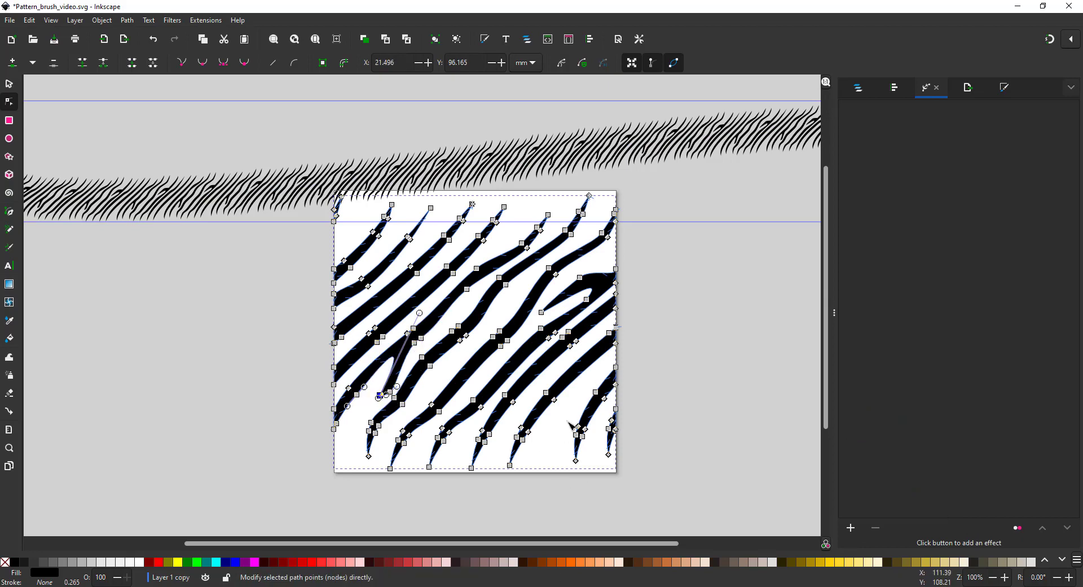
- Reshape the nodes of a lower-right stroke into a pointed branch with a sharp corner
{"action": "mouse_move", "coordinate": [570, 423]}
{"action": "left_mouse_down"}
{"action": "mouse_move", "coordinate": [546, 447]}
{"action": "mouse_move", "coordinate": [575, 422]}
{"action": "mouse_move", "coordinate": [566, 418]}
{"action": "left_mouse_up"}
{"action": "left_click", "coordinate": [181, 63]}
{"action": "left_click", "coordinate": [91, 381]}
- Thicken the central stroke and two upper-left strokes by moving their edge nodes outward
{"action": "left_click_drag", "start_coordinate": [512, 288], "coordinate": [491, 292]}
{"action": "left_click", "coordinate": [407, 236]}
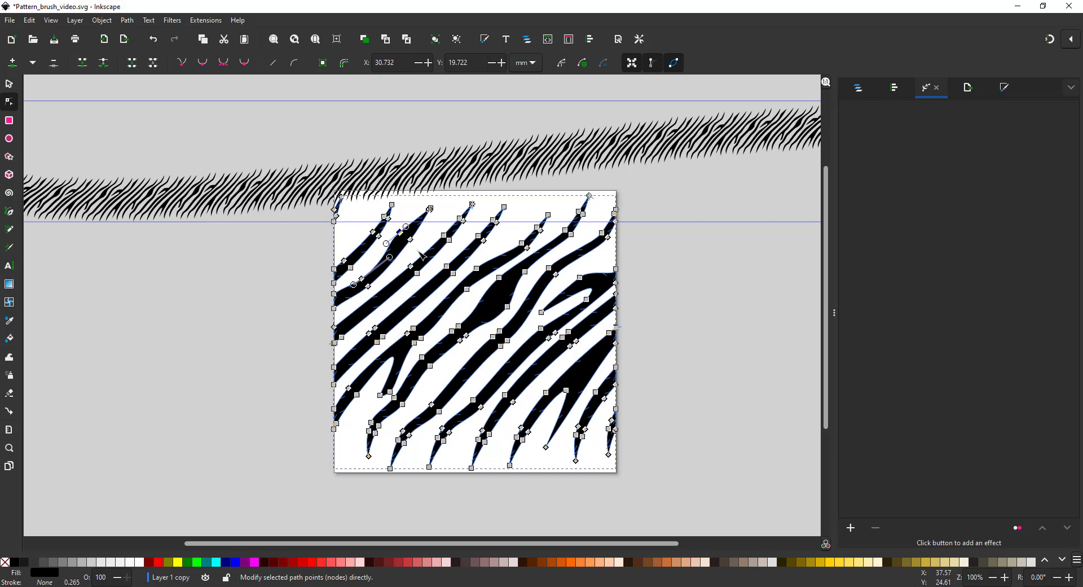
{"action": "left_click_drag", "start_coordinate": [373, 232], "coordinate": [361, 227]}
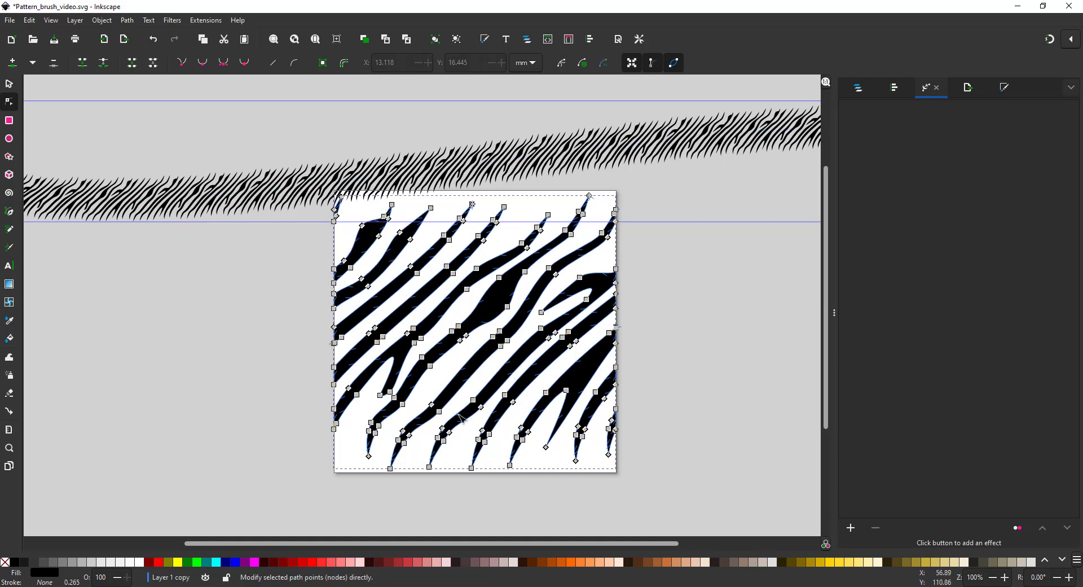
{"action": "left_click_drag", "start_coordinate": [427, 407], "coordinate": [434, 382]}
{"action": "key", "text": "ctrl+z"}
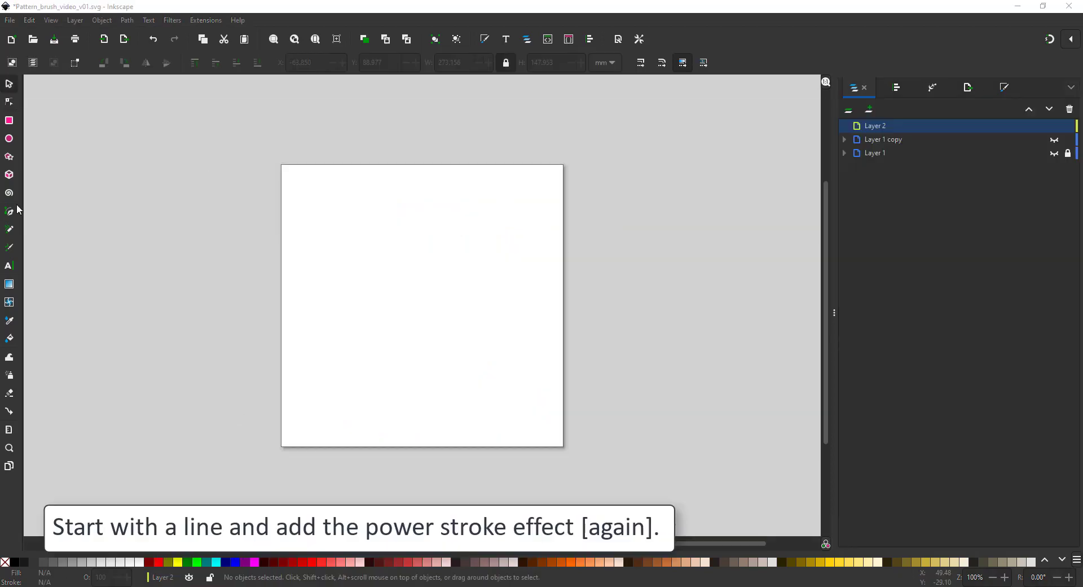
- Draw a straight diagonal path about 91 mm wide and 90 mm high, rising from just outside the page's left edge
{"action": "key", "text": "b"}
{"action": "left_click", "coordinate": [264, 380]}
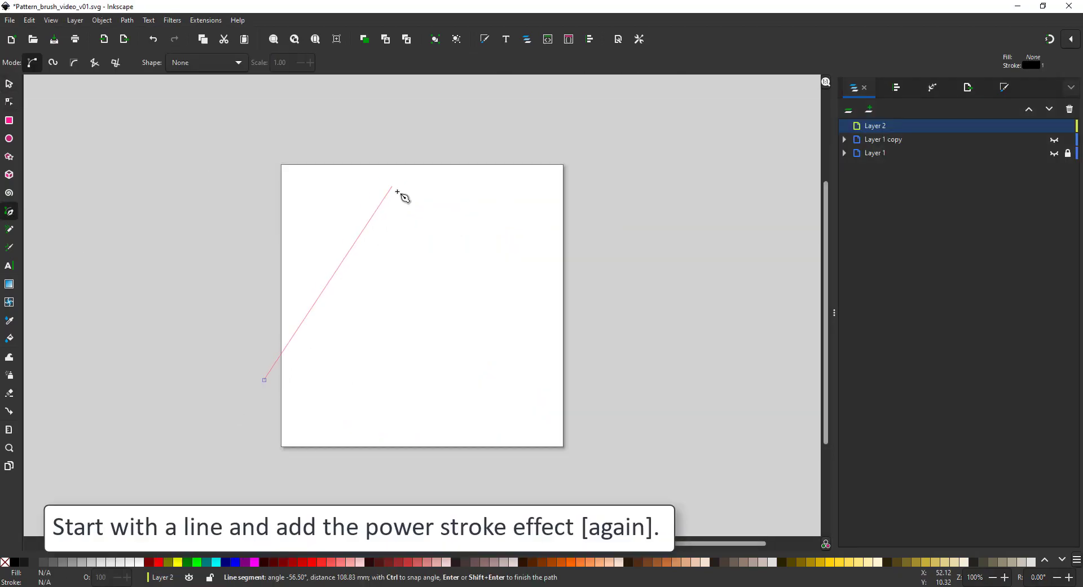
{"action": "left_click", "coordinate": [458, 187]}
{"action": "key", "text": "Return"}
- Add the Power stroke effect to the diagonal path
{"action": "left_click", "coordinate": [933, 87]}
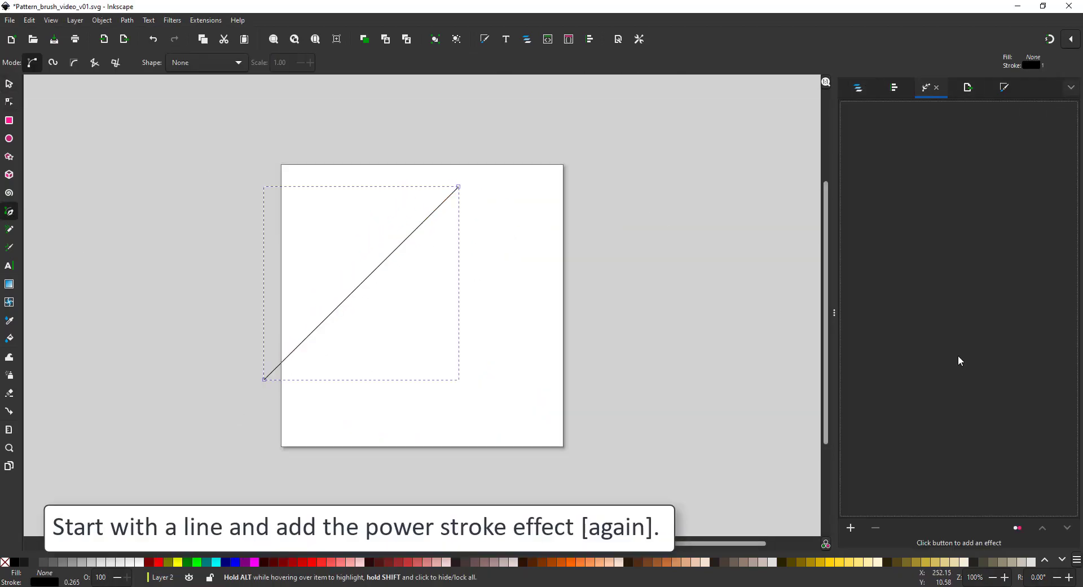
{"action": "left_click", "coordinate": [851, 527]}
{"action": "left_click", "coordinate": [901, 395]}
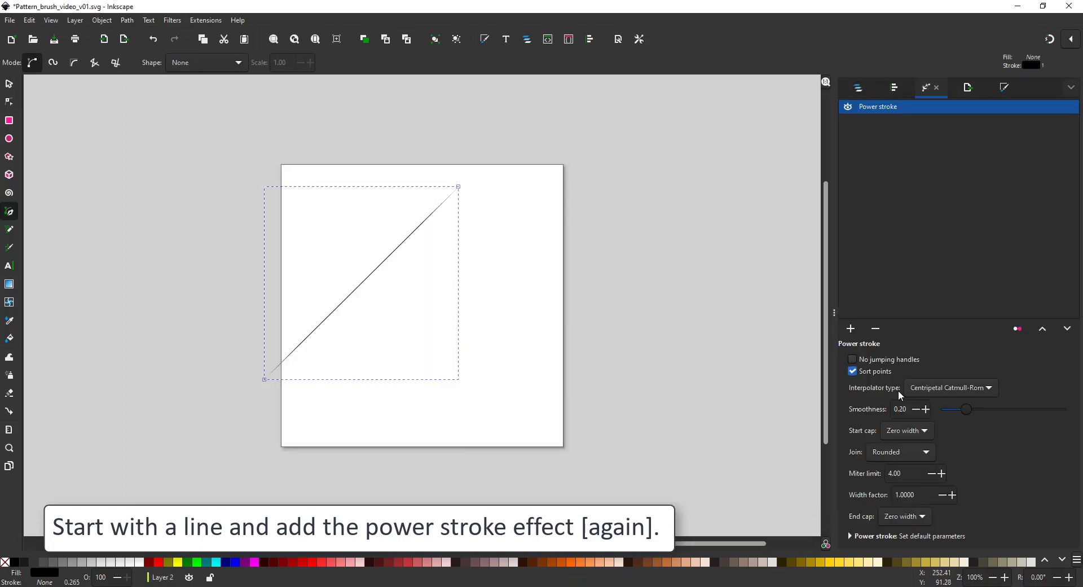
- Adjust the stroke's three width control points so it swells in the middle and tapers towards both ends
{"action": "left_click", "coordinate": [9, 102]}
{"action": "left_click_drag", "start_coordinate": [302, 341], "coordinate": [306, 341]}
{"action": "left_click_drag", "start_coordinate": [361, 283], "coordinate": [367, 290]}
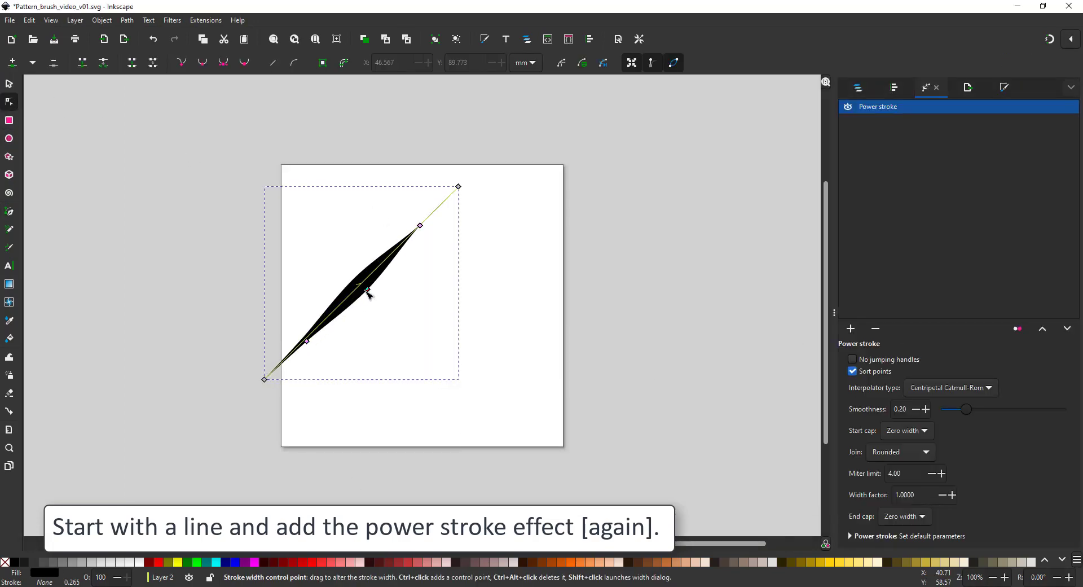
{"action": "left_click_drag", "start_coordinate": [420, 225], "coordinate": [424, 228]}
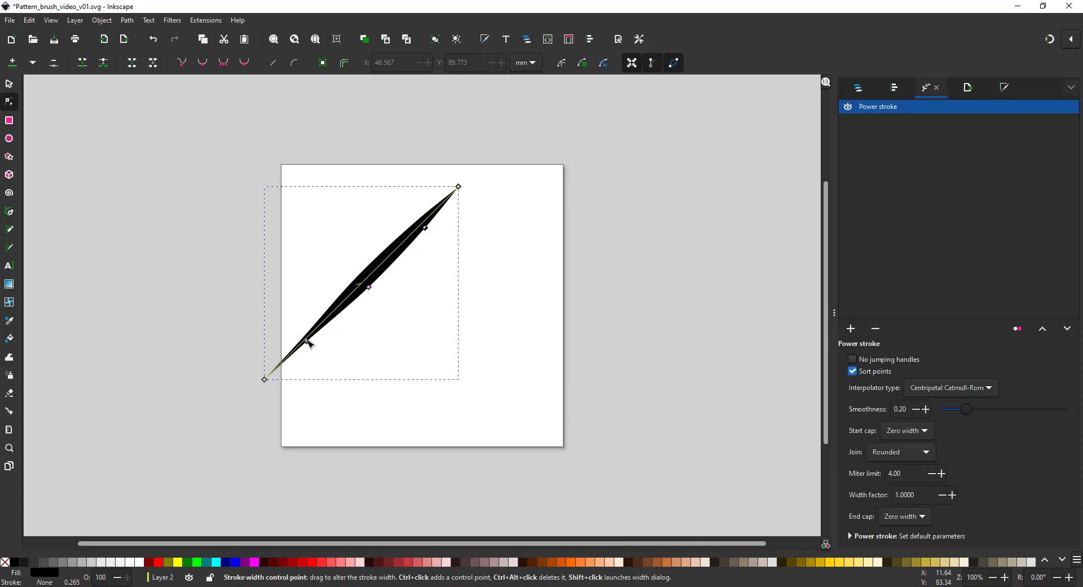
{"action": "left_click_drag", "start_coordinate": [306, 340], "coordinate": [336, 316]}
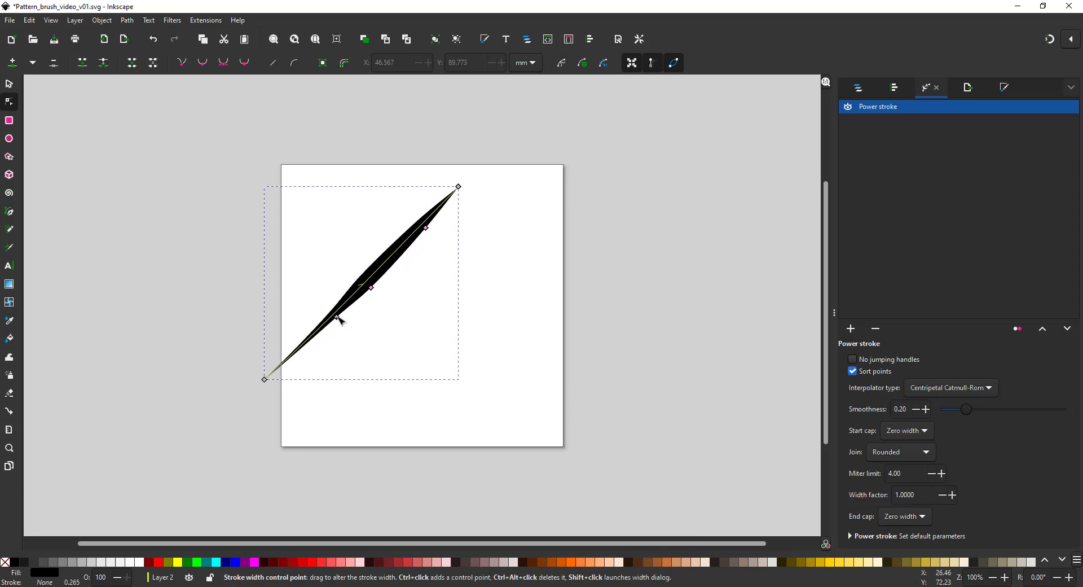
{"action": "left_click_drag", "start_coordinate": [428, 227], "coordinate": [440, 214]}
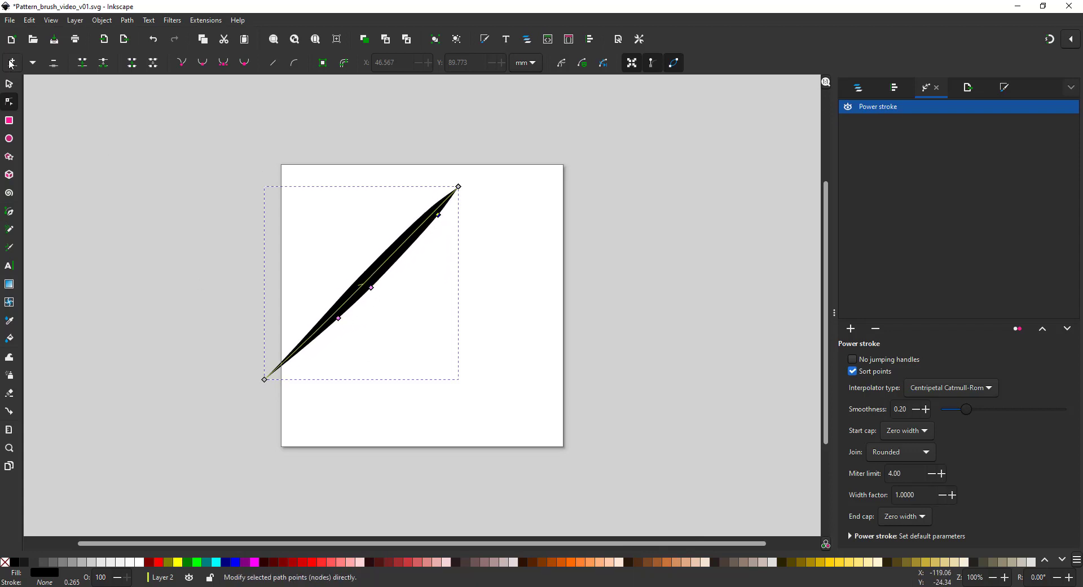
- Duplicate the tapered stroke and spread the copies until eight parallel strokes cover the page
{"action": "left_click", "coordinate": [9, 83]}
{"action": "mouse_move", "coordinate": [399, 271]}
{"action": "left_mouse_down"}
{"action": "mouse_move", "coordinate": [290, 256]}
{"action": "mouse_move", "coordinate": [341, 285]}
{"action": "mouse_move", "coordinate": [363, 324]}
{"action": "mouse_move", "coordinate": [425, 295]}
{"action": "mouse_move", "coordinate": [464, 331]}
{"action": "mouse_move", "coordinate": [537, 307]}
{"action": "mouse_move", "coordinate": [572, 333]}
{"action": "mouse_move", "coordinate": [575, 310]}
{"action": "mouse_move", "coordinate": [508, 177]}
{"action": "mouse_move", "coordinate": [491, 206]}
{"action": "left_mouse_up"}
{"action": "key", "text": "ctrl+d"}
{"action": "key", "text": "ctrl+f"}
{"action": "key", "text": "ctrl+d"}
{"action": "key", "text": "ctrl+d"}
{"action": "key", "text": "ctrl+d"}
{"action": "key", "text": "ctrl+d"}
{"action": "key", "text": "ctrl+d"}
{"action": "key", "text": "ctrl+d"}
{"action": "left_click_drag", "start_coordinate": [474, 238], "coordinate": [468, 258]}
- Shorten the topmost stroke by moving its upper end node inside the page to X 111.125, Y 4.763 mm
{"action": "left_click", "coordinate": [514, 186]}
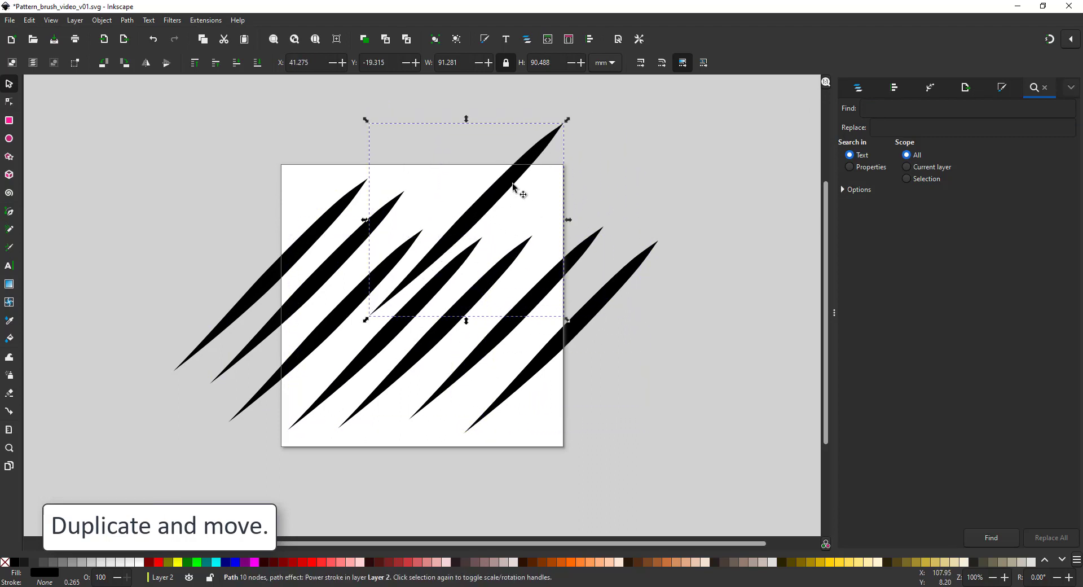
{"action": "double_click", "coordinate": [506, 181]}
{"action": "left_click", "coordinate": [510, 177]}
{"action": "mouse_move", "coordinate": [564, 124]}
{"action": "left_mouse_down"}
{"action": "mouse_move", "coordinate": [552, 148]}
{"action": "mouse_move", "coordinate": [511, 167]}
{"action": "mouse_move", "coordinate": [518, 175]}
{"action": "left_mouse_up"}
{"action": "key", "text": "ctrl+z"}
{"action": "left_click", "coordinate": [548, 122]}
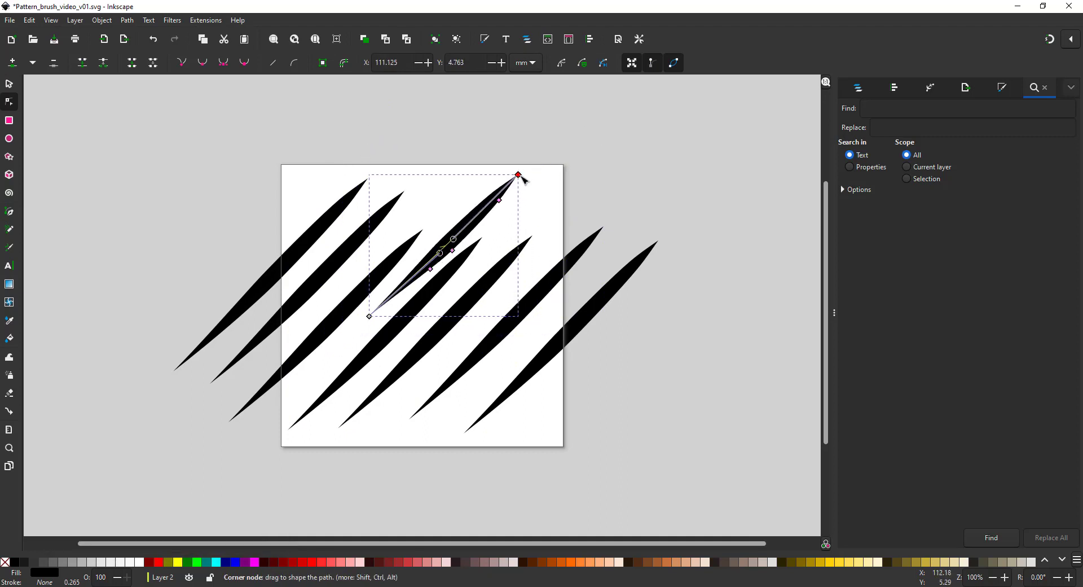
- Reposition the upper end nodes of three middle strokes, lengthening them to fill the gaps near the page's upper part
{"action": "left_click", "coordinate": [467, 258]}
{"action": "left_click_drag", "start_coordinate": [482, 237], "coordinate": [549, 219]}
{"action": "left_click", "coordinate": [517, 253]}
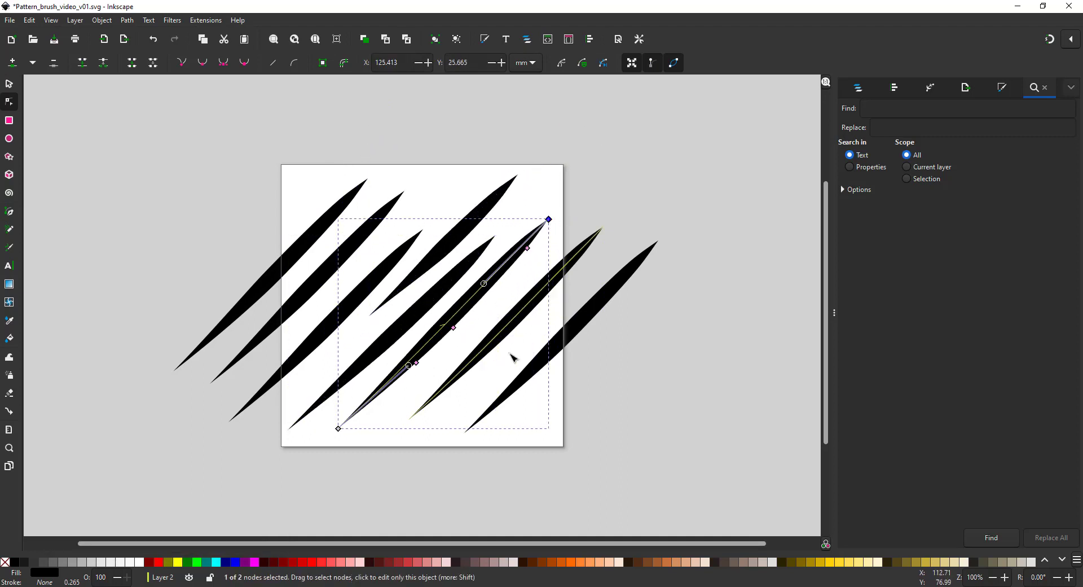
{"action": "left_click", "coordinate": [418, 229]}
{"action": "left_click_drag", "start_coordinate": [421, 232], "coordinate": [455, 188]}
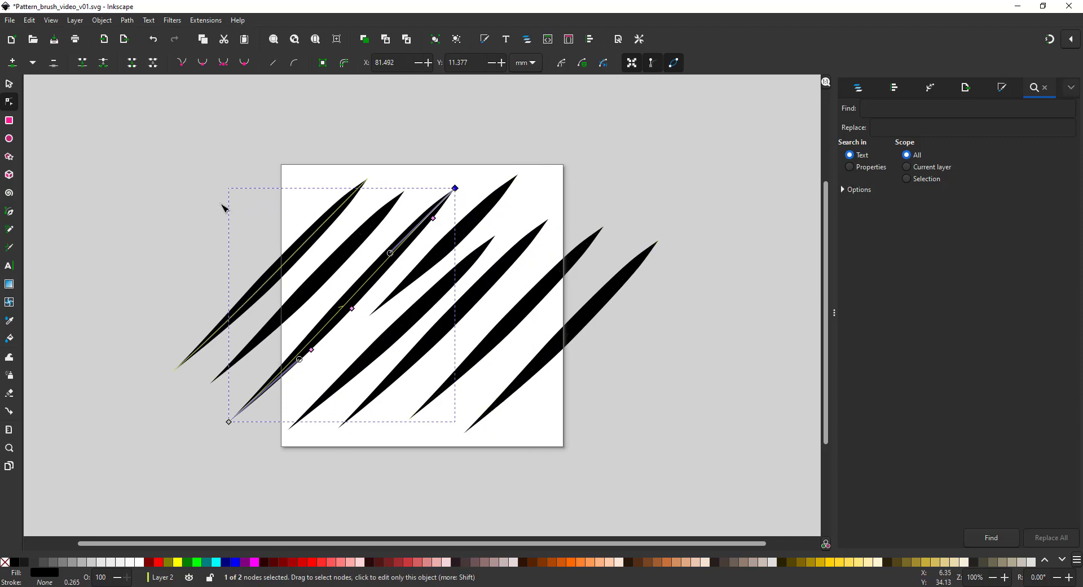
- Duplicate the three leftmost strokes and move the copies horizontally one page width to the right
{"action": "key", "text": "s"}
{"action": "left_click", "coordinate": [291, 258]}
{"action": "left_click", "coordinate": [293, 305], "text": "shift"}
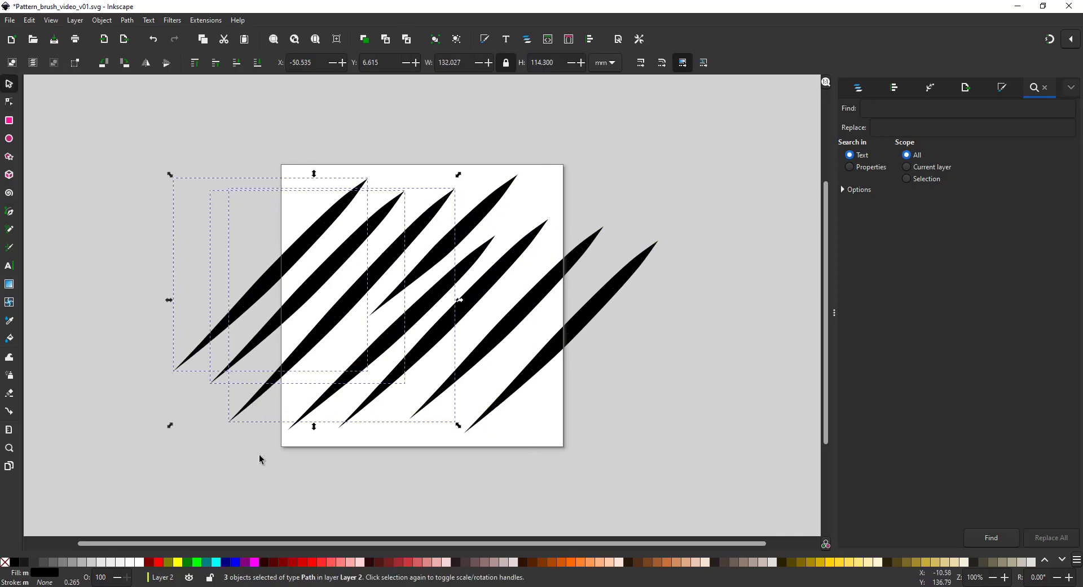
{"action": "key", "text": "ctrl+d"}
{"action": "left_click_drag", "start_coordinate": [333, 263], "coordinate": [616, 265]}
- Delete the two older strokes crossing the page's right edge and the copy of the leftmost stroke
{"action": "left_click", "coordinate": [513, 448]}
{"action": "left_click", "coordinate": [511, 392]}
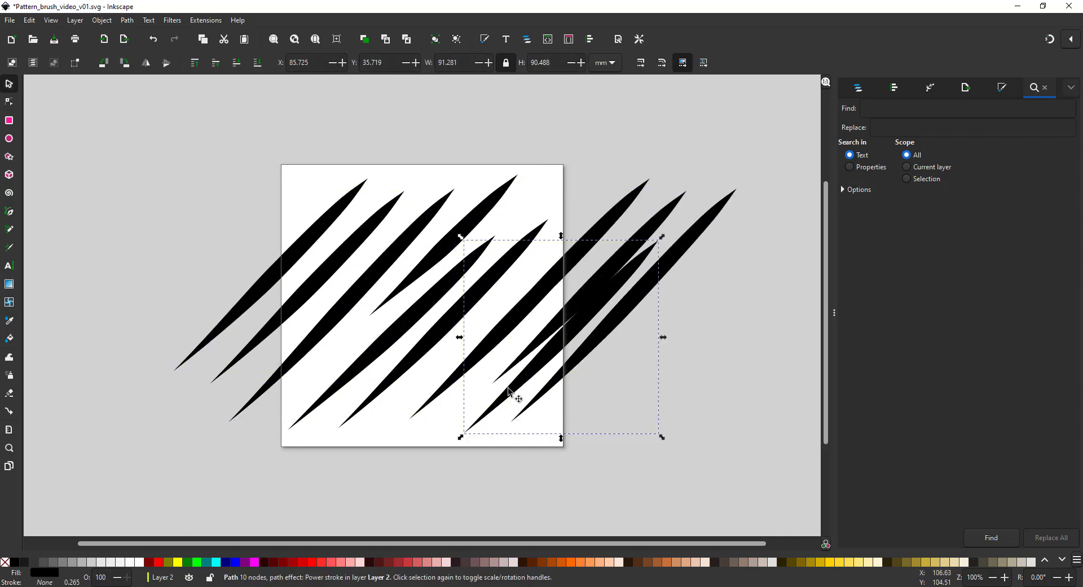
{"action": "key", "text": "Delete"}
{"action": "left_click", "coordinate": [507, 335]}
{"action": "key", "text": "Delete"}
{"action": "left_click", "coordinate": [495, 333]}
{"action": "key", "text": "Delete"}
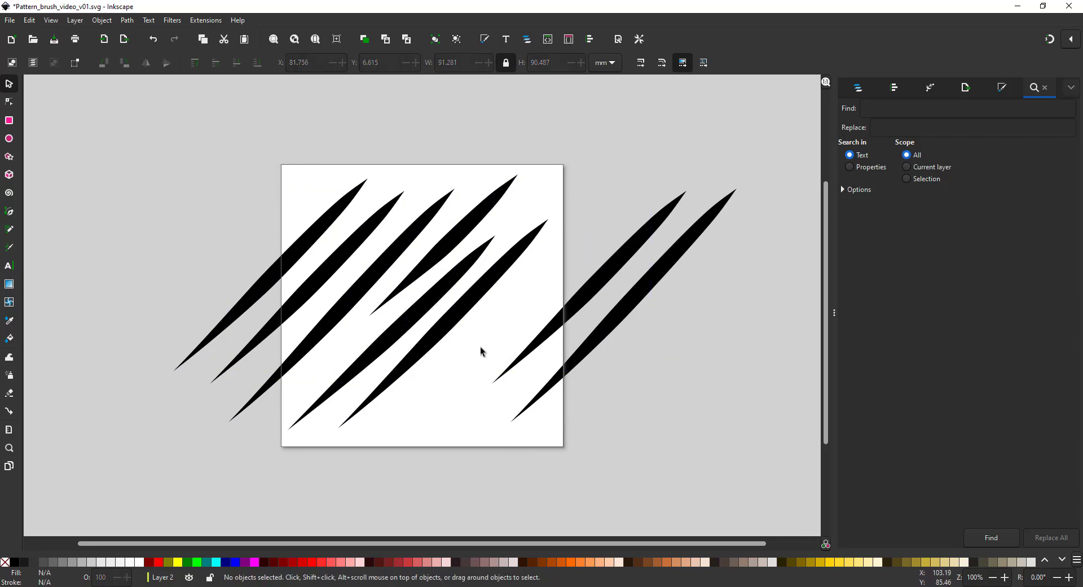
- Lengthen the leftmost stroke at its lower end and place a duplicate of it one page width to the right
{"action": "left_click", "coordinate": [261, 283]}
{"action": "key", "text": "n"}
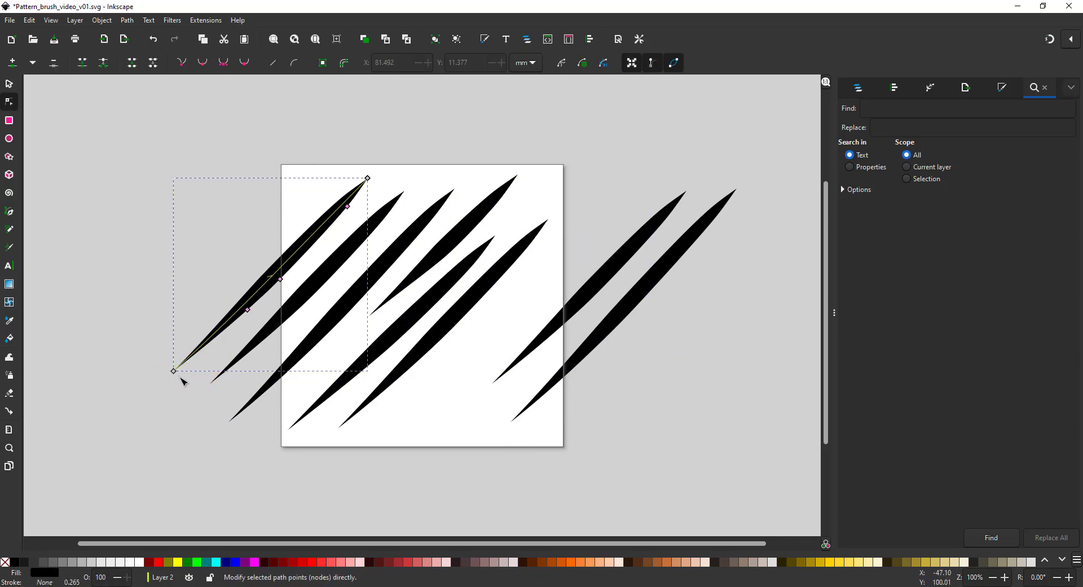
{"action": "left_click_drag", "start_coordinate": [174, 371], "coordinate": [132, 415]}
{"action": "left_click", "coordinate": [15, 85]}
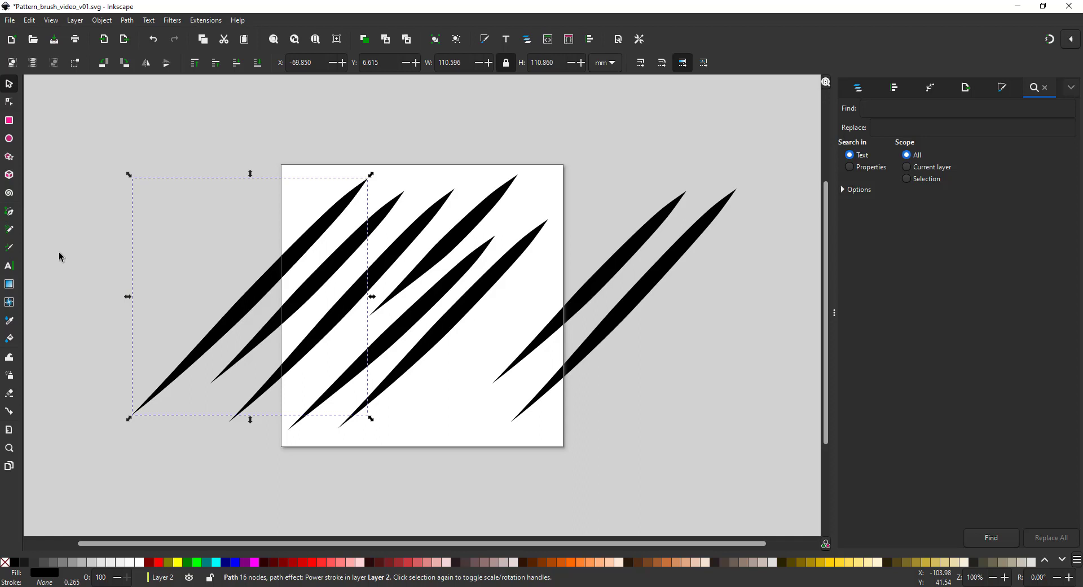
{"action": "key", "text": "ctrl+d"}
{"action": "key", "text": "Right"}
- Shift the long stroke just right of the page's centre slightly down and to the right
{"action": "left_click_drag", "start_coordinate": [500, 264], "coordinate": [506, 271]}
{"action": "left_click_drag", "start_coordinate": [87, 120], "coordinate": [224, 226]}
{"action": "left_click", "coordinate": [347, 206]}
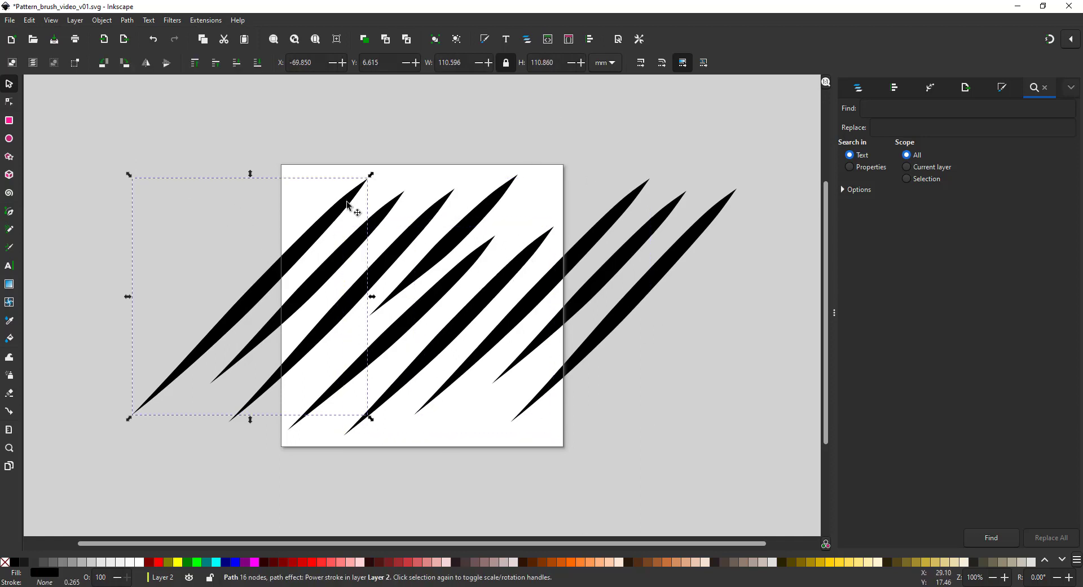
- Try placing a duplicate of the short upper-right stroke across the page's left edge
{"action": "left_click", "coordinate": [482, 213]}
{"action": "key", "text": "ctrl+d"}
{"action": "mouse_move", "coordinate": [480, 220]}
{"action": "left_mouse_down"}
{"action": "mouse_move", "coordinate": [278, 228]}
{"action": "mouse_move", "coordinate": [298, 203]}
{"action": "left_mouse_up"}
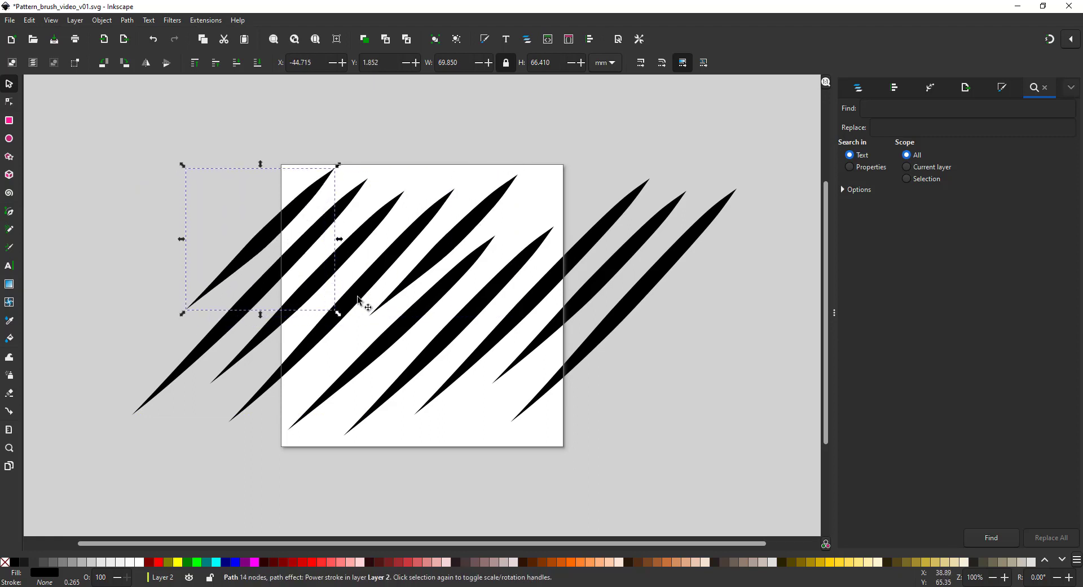
{"action": "key", "text": "ctrl+d"}
{"action": "key", "text": "Right"}
{"action": "key", "text": "Delete"}
- Lengthen the long stroke right of centre by moving its upper end node beyond the page to X 152.4, Y 3.704 mm
{"action": "left_click", "coordinate": [502, 278]}
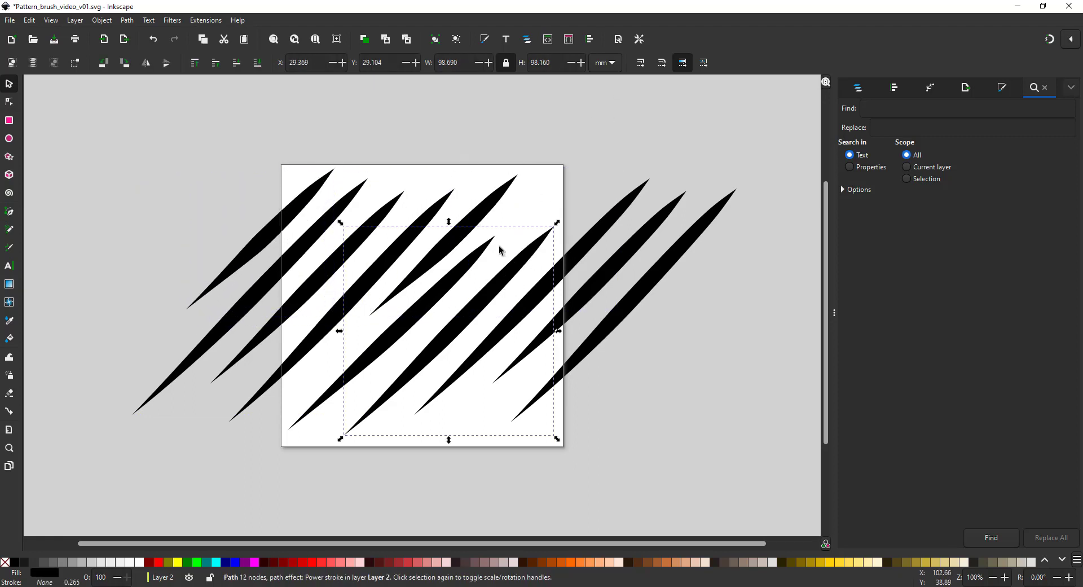
{"action": "key", "text": "n"}
{"action": "left_click_drag", "start_coordinate": [555, 225], "coordinate": [604, 175]}
- Replace the short stroke at the page's left edge with a duplicate of the lengthened stroke moved one page width left
{"action": "left_click", "coordinate": [300, 207]}
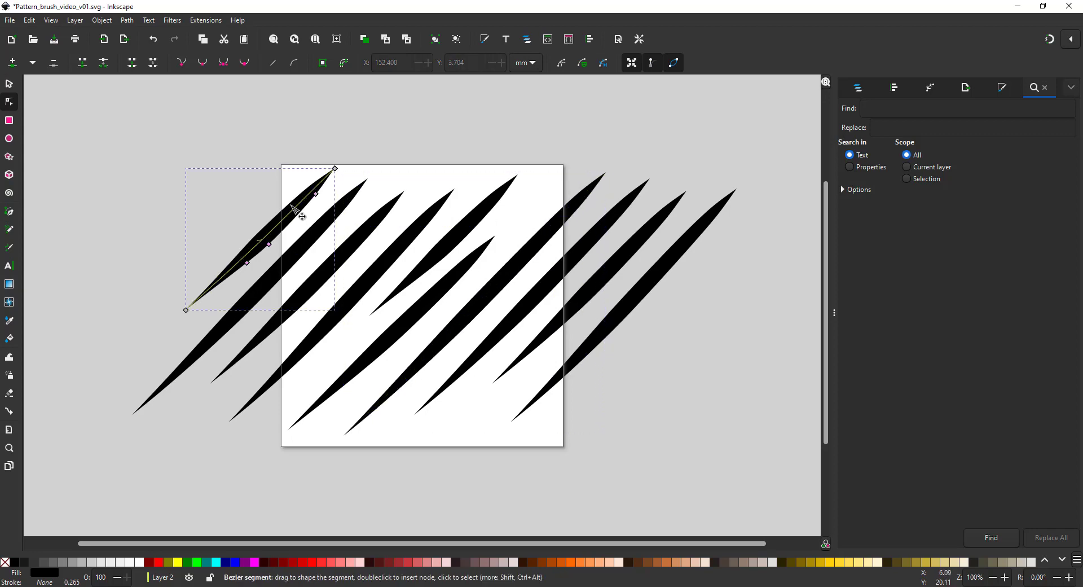
{"action": "key", "text": "s"}
{"action": "key", "text": "Delete"}
{"action": "left_click", "coordinate": [582, 205]}
{"action": "key", "text": "ctrl+d"}
{"action": "key", "text": "Left"}
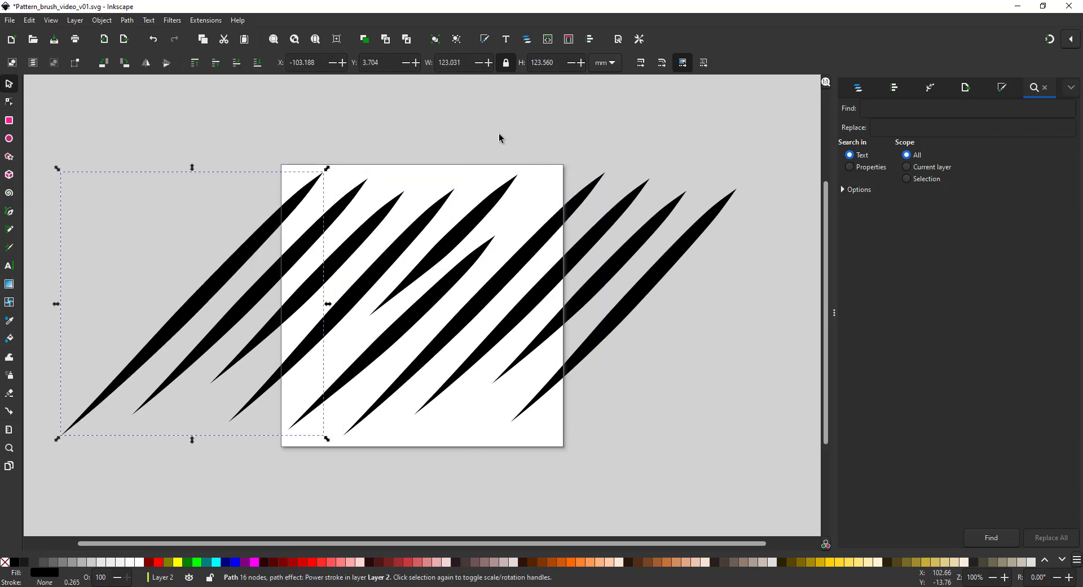
- Duplicate all ten strokes, mirror the copies so they cross the originals, and shift them slightly right and down
{"action": "left_click", "coordinate": [439, 163]}
{"action": "left_click_drag", "start_coordinate": [792, 131], "coordinate": [25, 487]}
{"action": "key", "text": "ctrl+d"}
{"action": "key", "text": "h"}
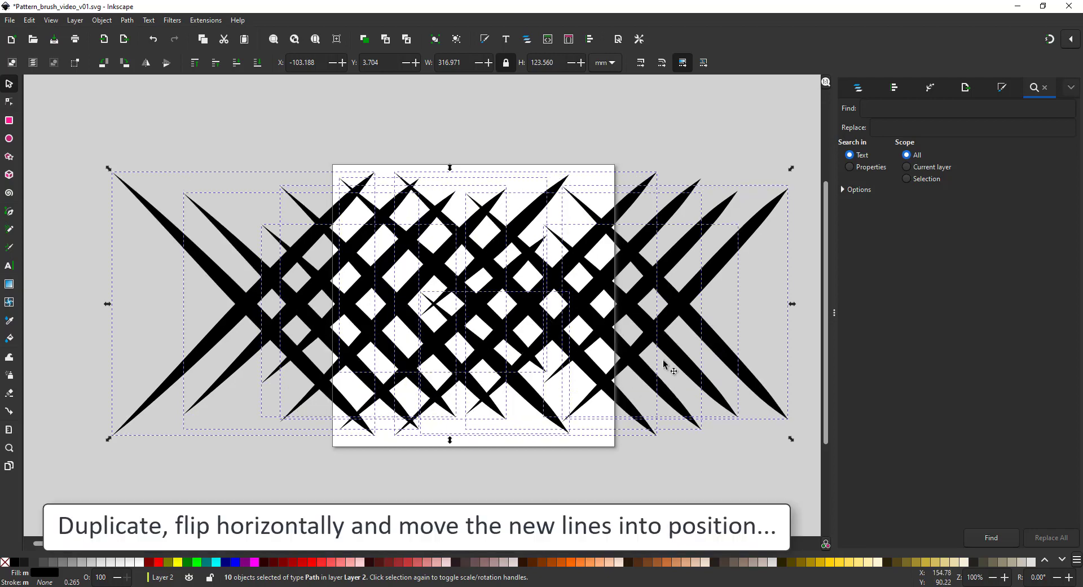
{"action": "left_click_drag", "start_coordinate": [633, 418], "coordinate": [675, 429]}
- Lengthen the short mirrored stroke by moving its upper end node to X 38.365, Y 43.656 mm
{"action": "left_click", "coordinate": [581, 419]}
{"action": "key", "text": "a"}
{"action": "key", "text": "n"}
{"action": "left_click_drag", "start_coordinate": [462, 303], "coordinate": [415, 258]}
- Lengthen the short original stroke by moving its lower end node to X 16.933, Y 99.483 mm
{"action": "left_click", "coordinate": [476, 263]}
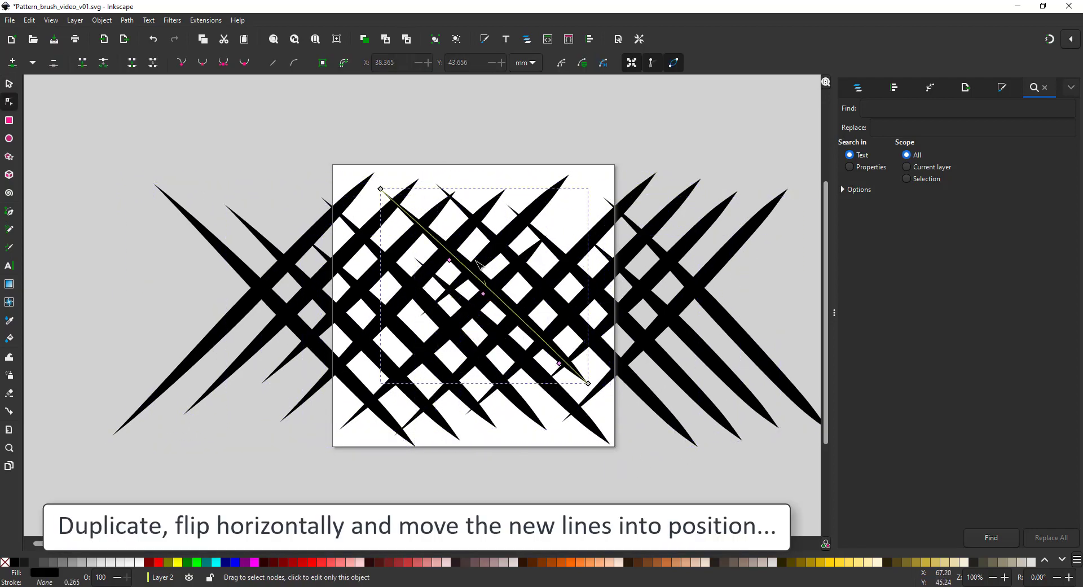
{"action": "left_click", "coordinate": [536, 193]}
{"action": "left_click_drag", "start_coordinate": [421, 315], "coordinate": [369, 375]}
- Shorten the leftmost mirrored stroke at its lower end and replace its counterpart crossing the page's right edge with a matching copy
{"action": "left_click", "coordinate": [408, 438]}
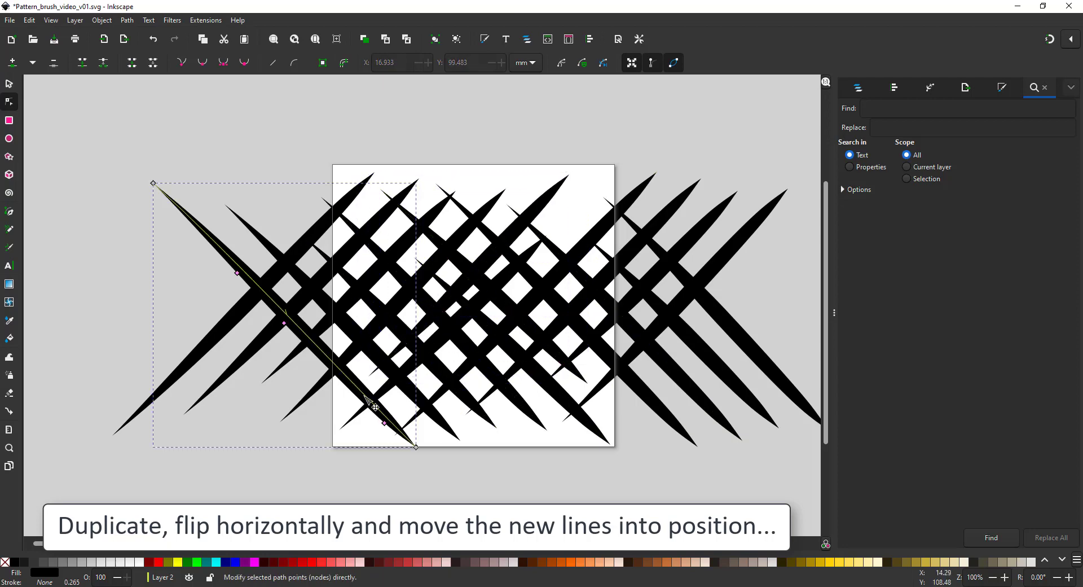
{"action": "left_click_drag", "start_coordinate": [415, 447], "coordinate": [360, 391]}
{"action": "key", "text": "s"}
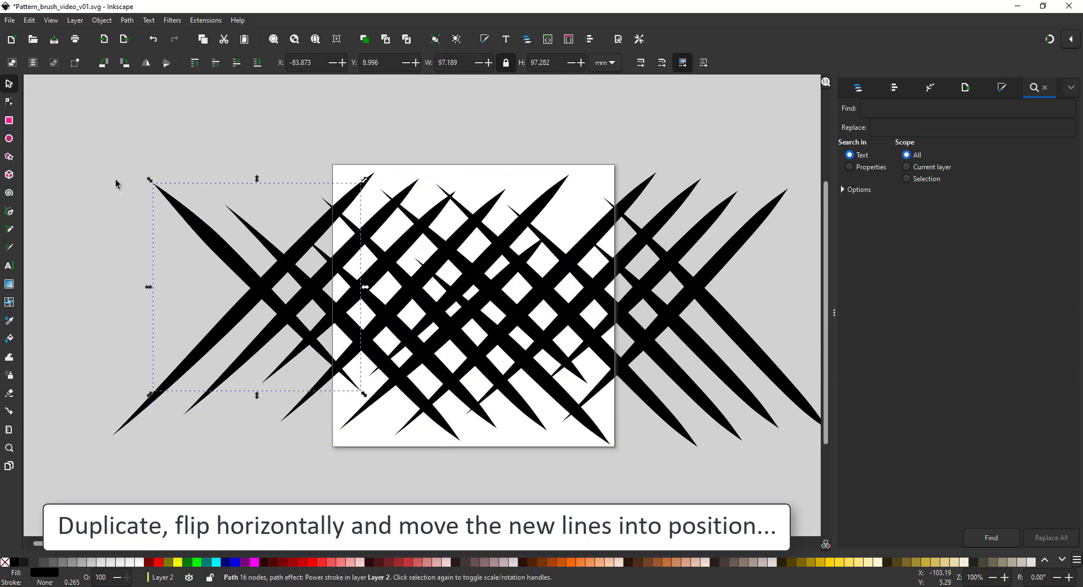
{"action": "left_click", "coordinate": [665, 408]}
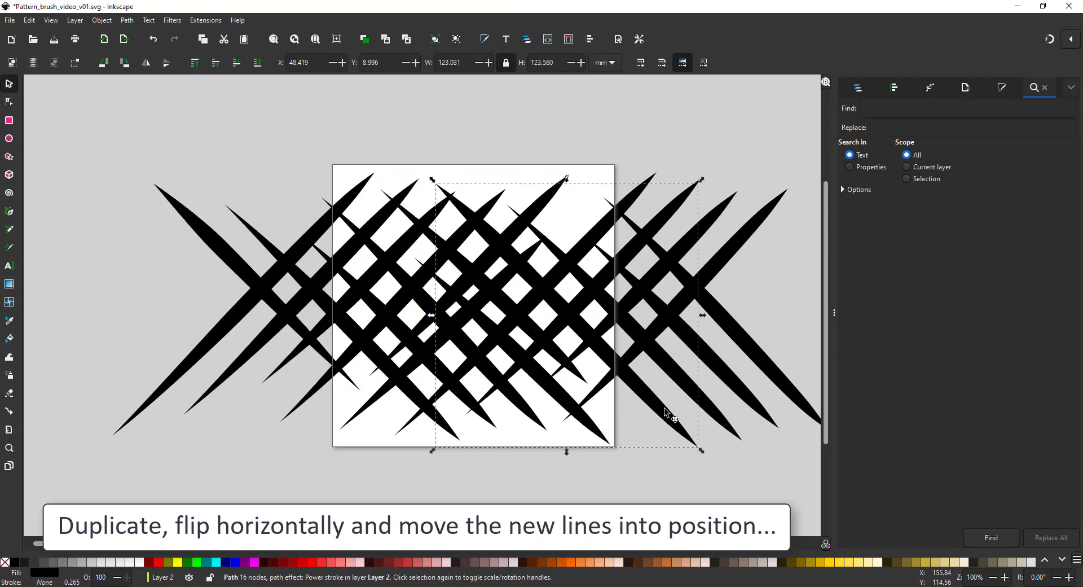
{"action": "key", "text": "Delete"}
- Make a short straight stroke in the page's upper-right corner from a duplicate, and place a horizontally flipped copy near the lower edge
{"action": "left_click", "coordinate": [523, 222]}
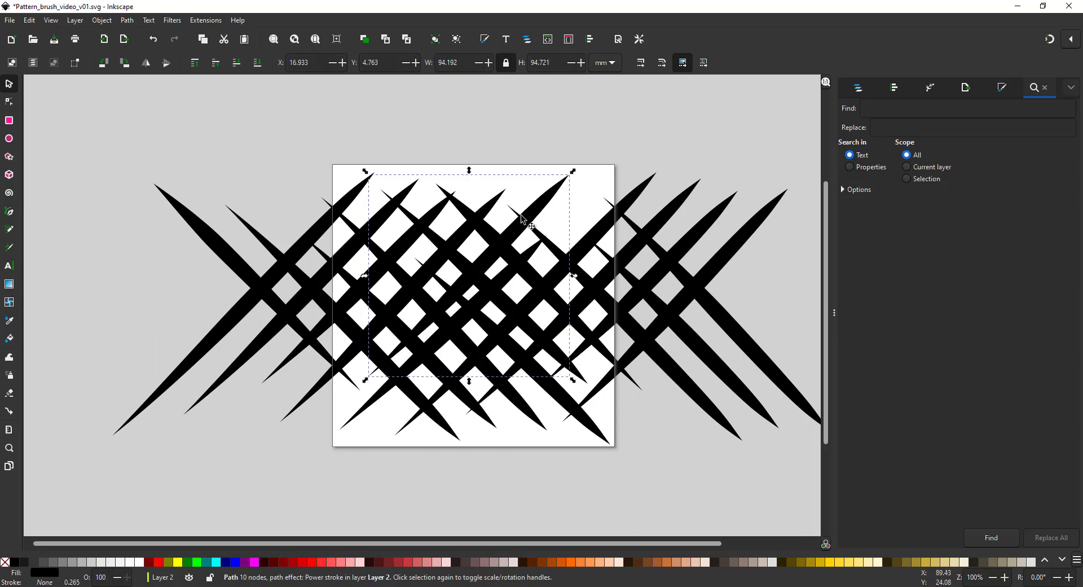
{"action": "key", "text": "n"}
{"action": "left_click_drag", "start_coordinate": [368, 376], "coordinate": [483, 255]}
{"action": "left_click_drag", "start_coordinate": [601, 299], "coordinate": [400, 146]}
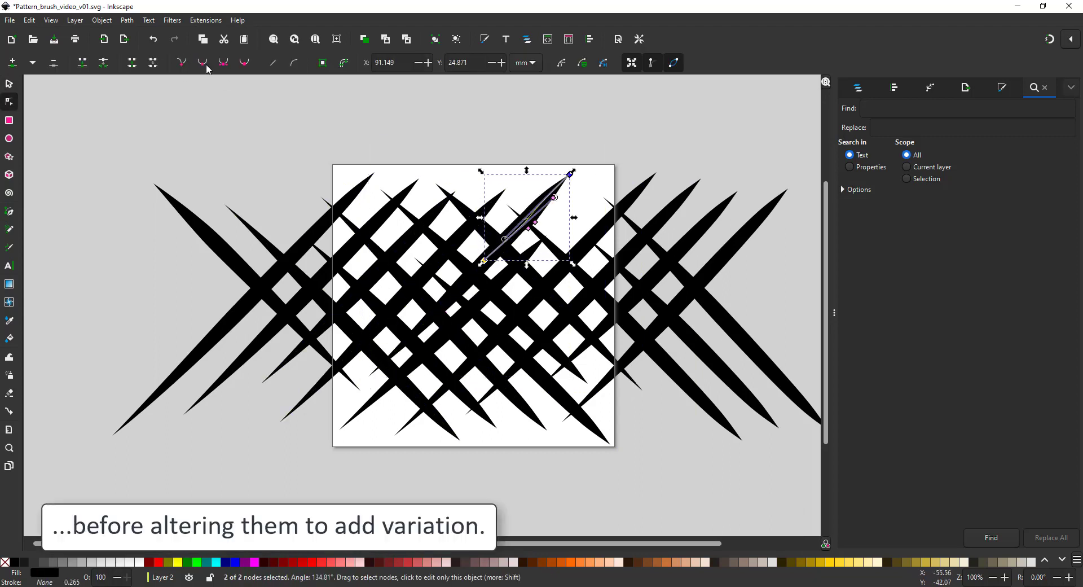
{"action": "left_click", "coordinate": [273, 62]}
{"action": "left_click_drag", "start_coordinate": [520, 222], "coordinate": [558, 229]}
{"action": "left_click_drag", "start_coordinate": [608, 177], "coordinate": [611, 172]}
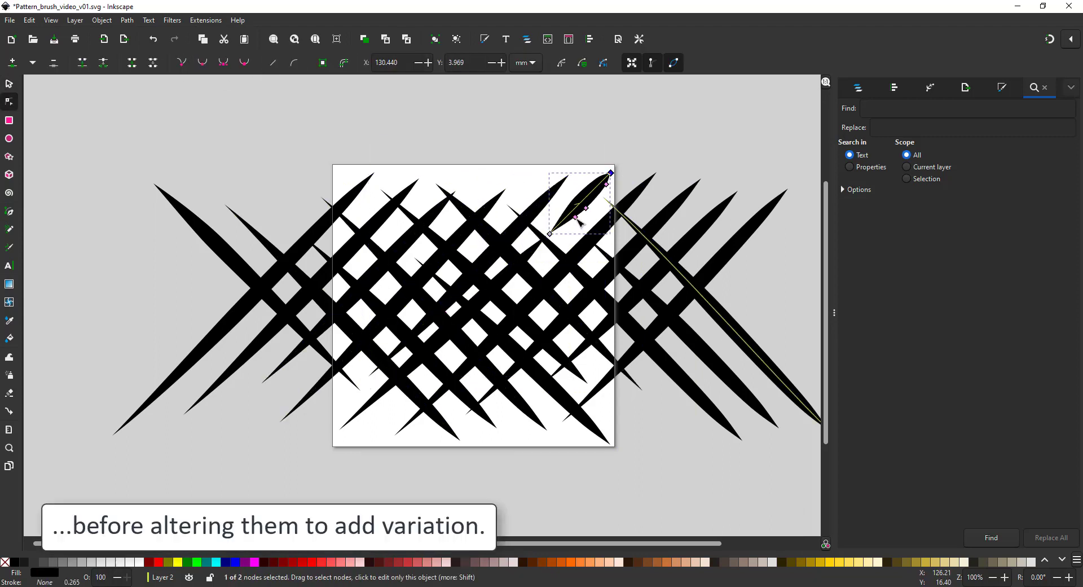
{"action": "key", "text": "h"}
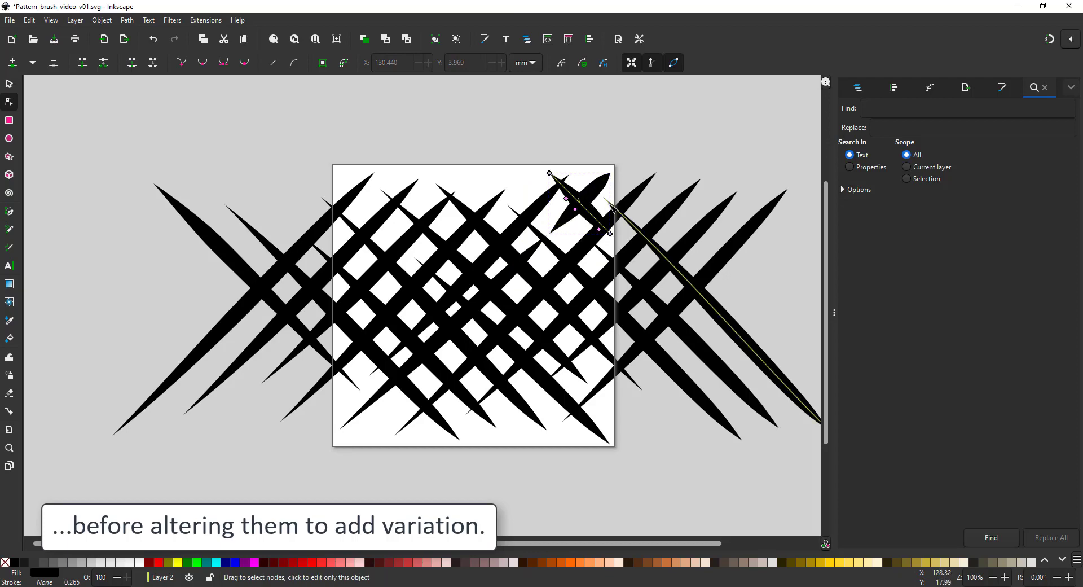
{"action": "key", "text": "s"}
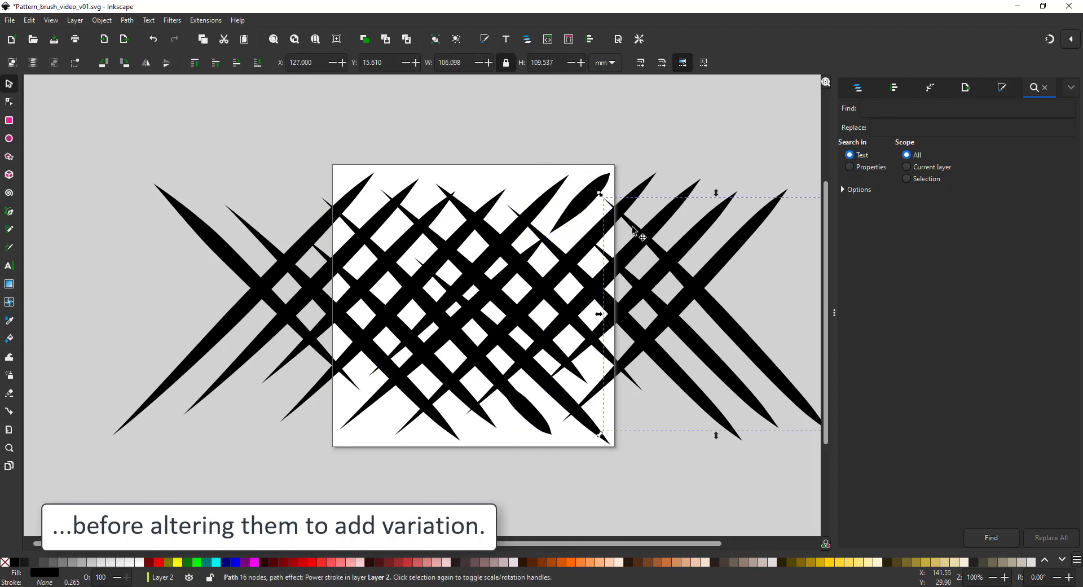
- Shorten the mirrored stroke at the page's upper-left corner and replace its counterpart with a duplicate one page width to the right
{"action": "key", "text": "n"}
{"action": "left_click", "coordinate": [513, 379]}
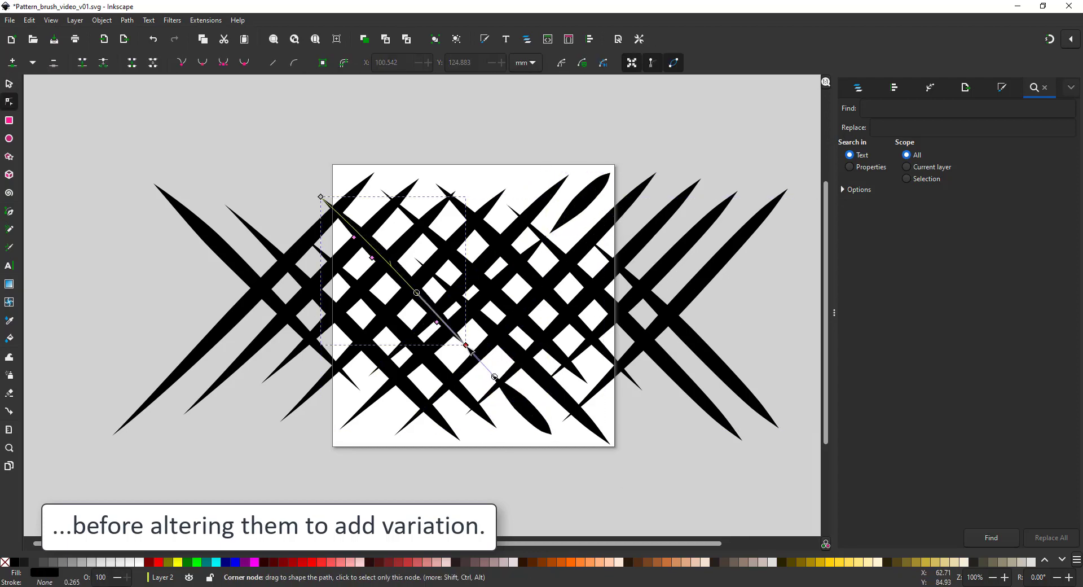
{"action": "left_click_drag", "start_coordinate": [468, 347], "coordinate": [484, 366]}
{"action": "key", "text": "s"}
{"action": "key", "text": "ctrl+d"}
{"action": "key", "text": "Right"}
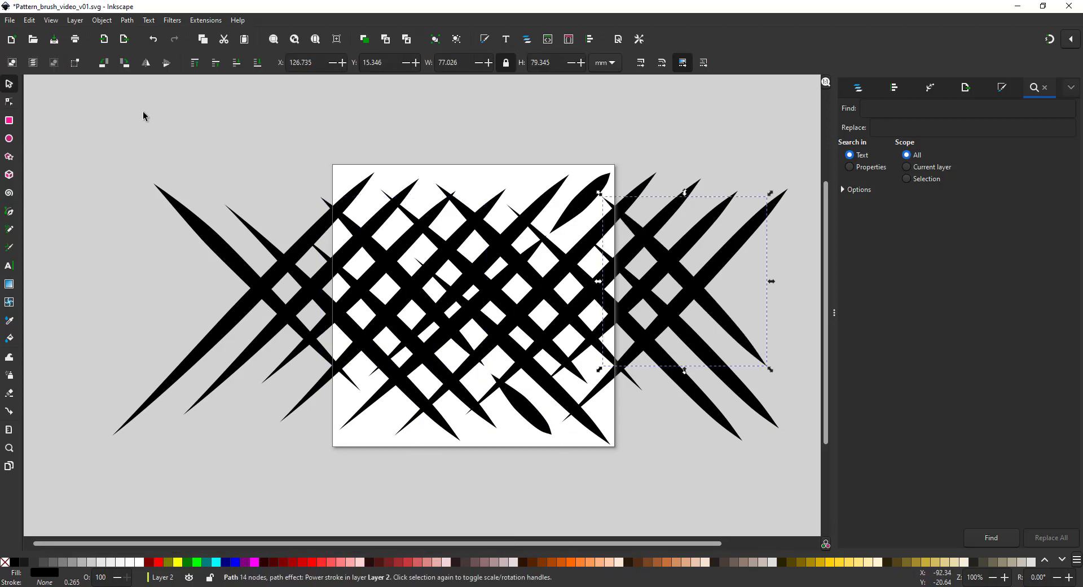
- Duplicate Layer 2 with all its strokes and hide the original layer
{"action": "key", "text": "ctrl+shift+a"}
{"action": "left_click", "coordinate": [857, 88]}
{"action": "left_click", "coordinate": [876, 126]}
{"action": "left_click", "coordinate": [869, 109]}
{"action": "key", "text": "Escape"}
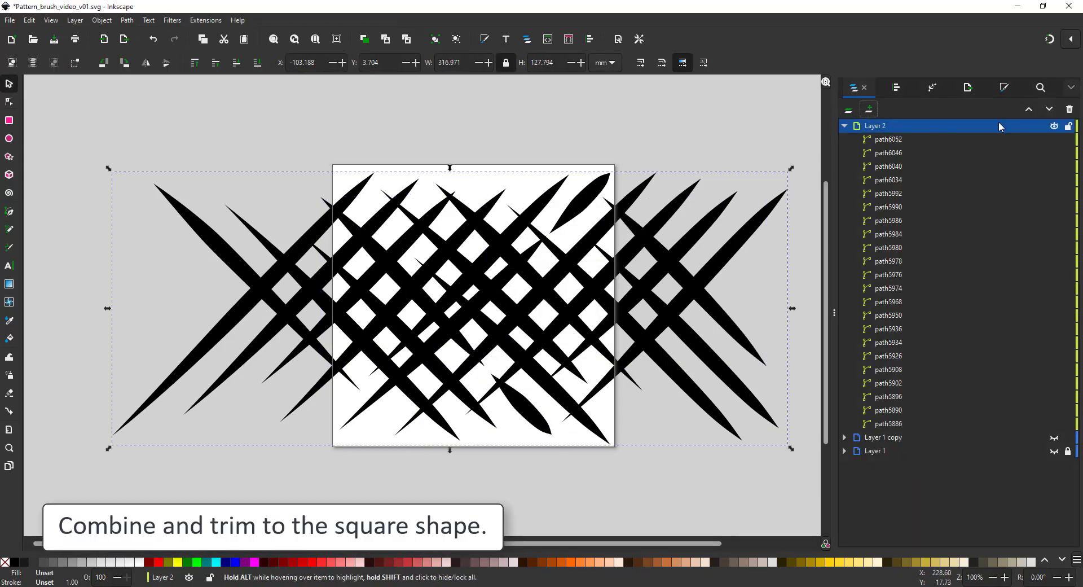
{"action": "right_click", "coordinate": [999, 124]}
{"action": "left_click", "coordinate": [959, 147]}
{"action": "left_click", "coordinate": [1054, 140]}
- Convert all strokes on Layer 2 copy to plain paths and unite them into a single path
{"action": "left_click", "coordinate": [1010, 127]}
{"action": "key", "text": "ctrl+a"}
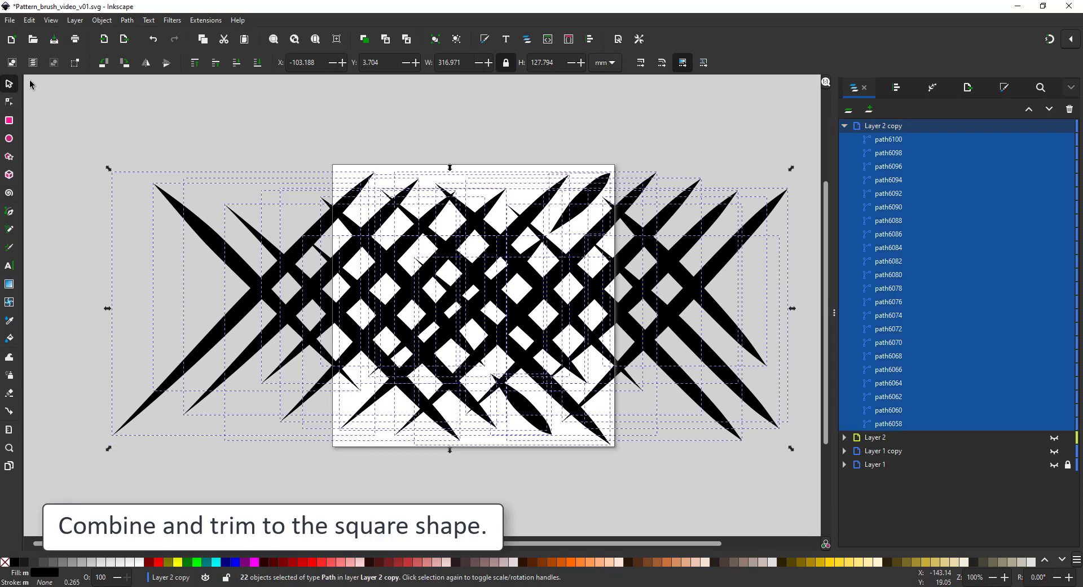
{"action": "left_click", "coordinate": [127, 21]}
{"action": "left_click", "coordinate": [134, 35]}
{"action": "left_click", "coordinate": [127, 21]}
{"action": "left_click", "coordinate": [134, 76]}
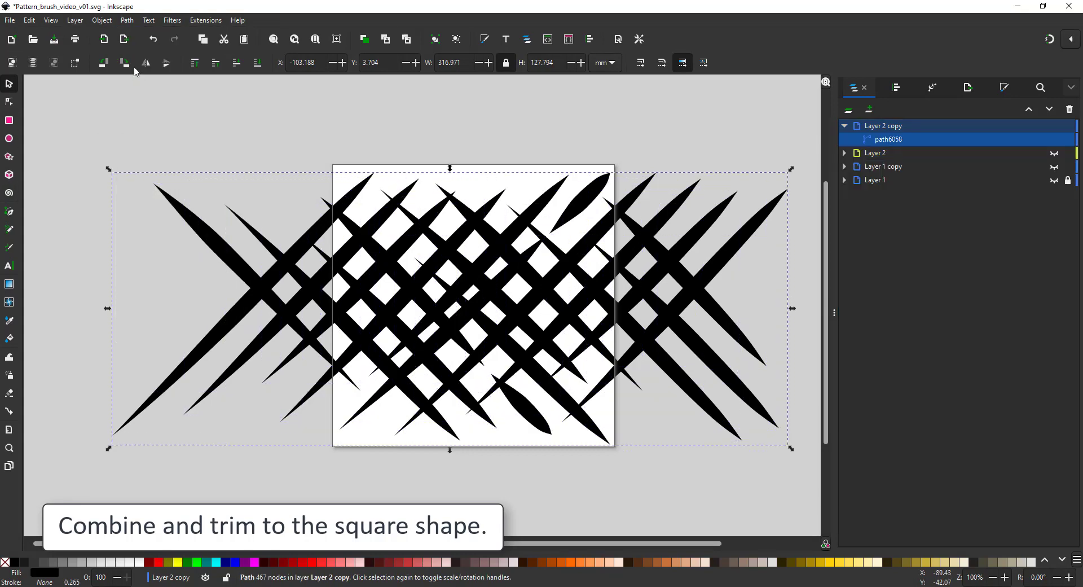
- Draw a rectangle over the page and set its position to X 0, Y 0
{"action": "left_click", "coordinate": [9, 120]}
{"action": "left_click_drag", "start_coordinate": [325, 152], "coordinate": [614, 442]}
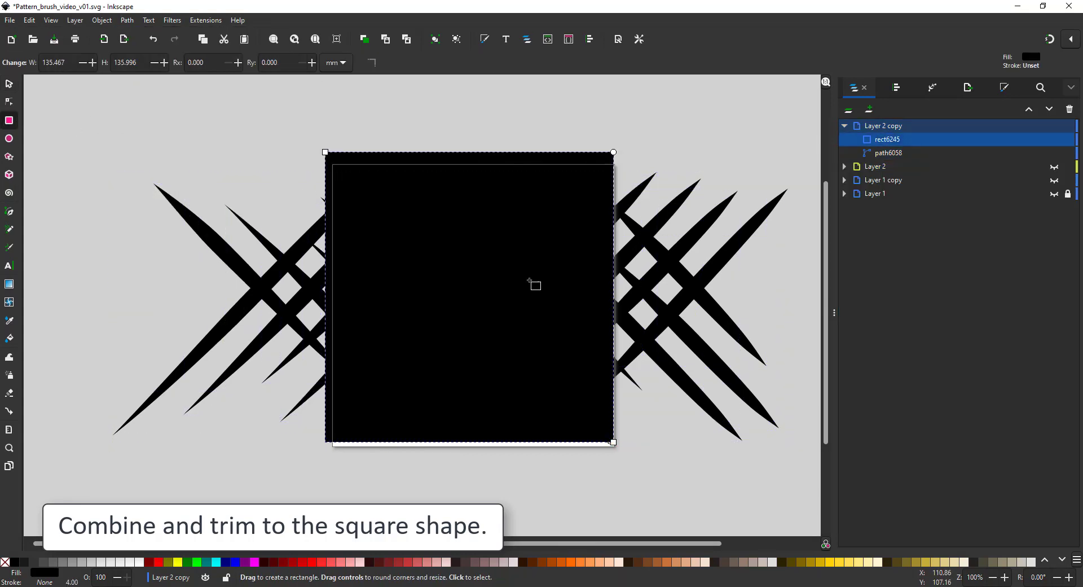
{"action": "left_click", "coordinate": [9, 83]}
{"action": "left_click_drag", "start_coordinate": [320, 64], "coordinate": [181, 47]}
{"action": "type", "text": "0"}
{"action": "key", "text": "Tab"}
{"action": "type", "text": "0"}
- Switch the units to px and set the rectangle's width and height to 500
{"action": "left_click", "coordinate": [603, 62]}
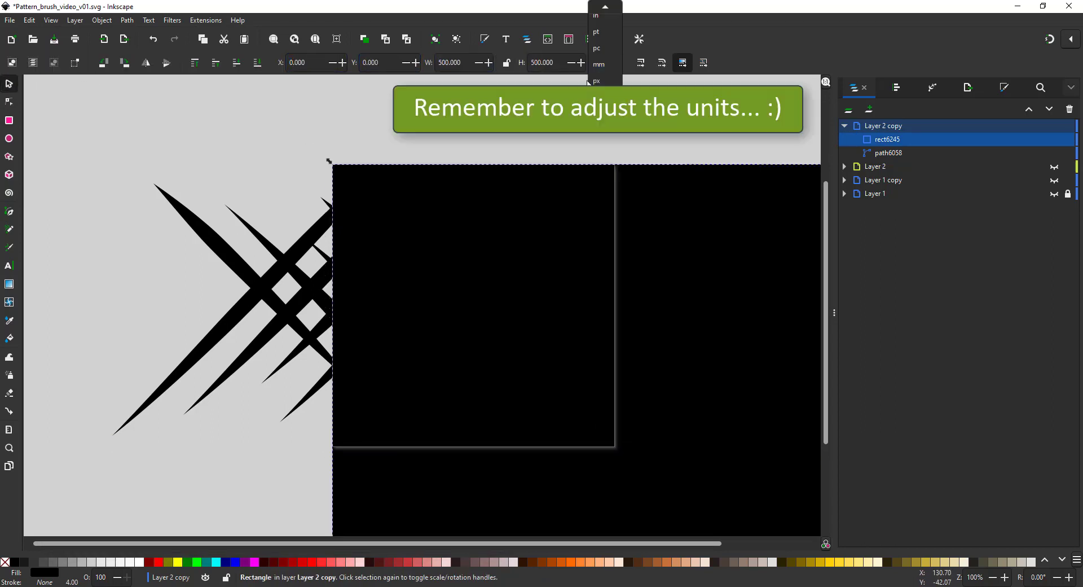
{"action": "left_click", "coordinate": [590, 81]}
{"action": "type", "text": "500"}
{"action": "key", "text": "Tab"}
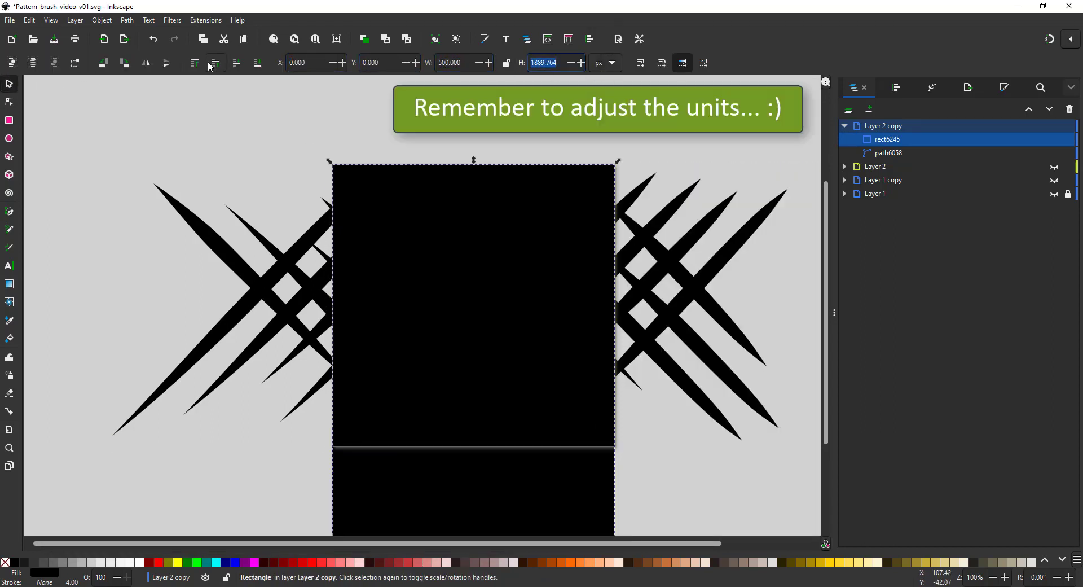
{"action": "type", "text": "500"}
{"action": "key", "text": "Return"}
{"action": "left_click", "coordinate": [289, 99]}
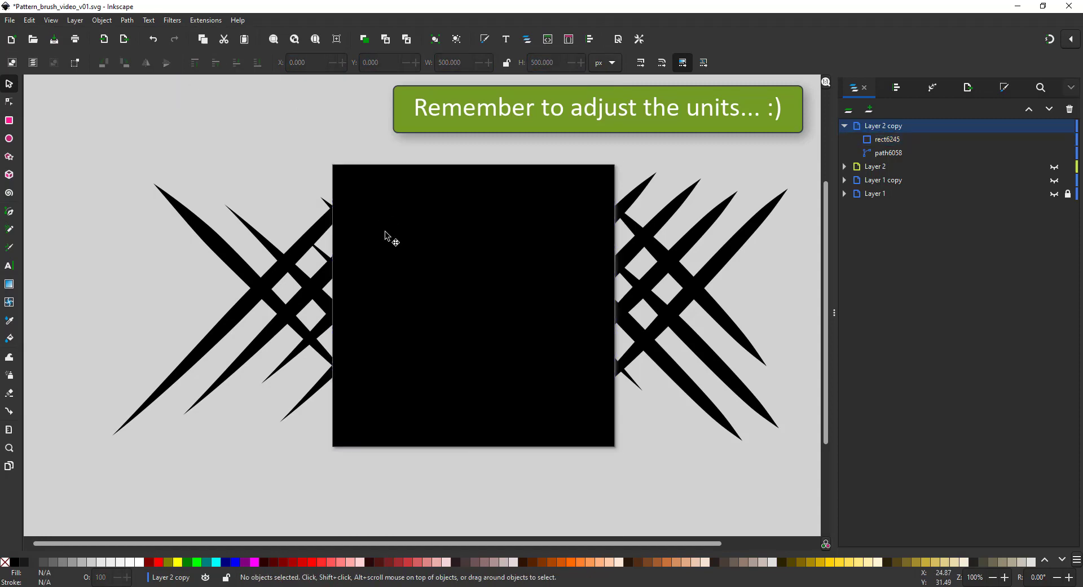
- Move the united stroke path beneath the square slightly, to X -393, Y 9 px
{"action": "left_click", "coordinate": [278, 277]}
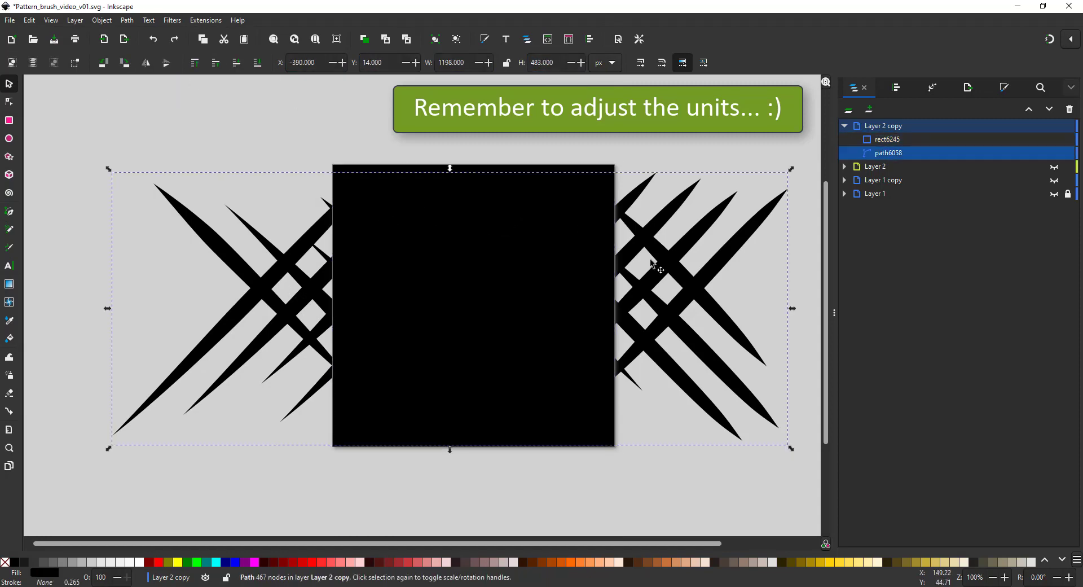
{"action": "left_click_drag", "start_coordinate": [651, 260], "coordinate": [587, 228]}
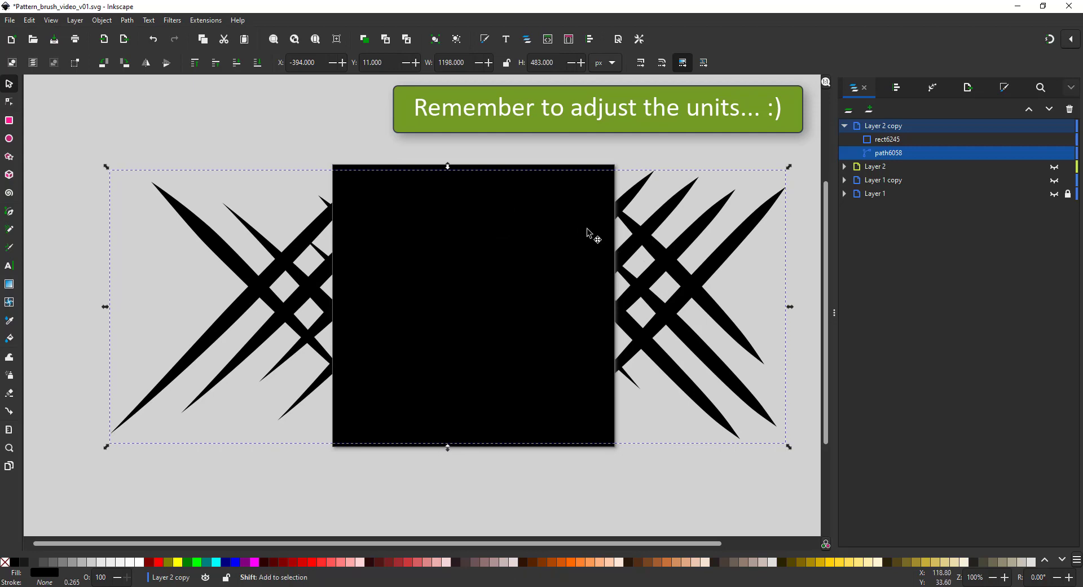
{"action": "left_click", "coordinate": [649, 195]}
{"action": "left_click_drag", "start_coordinate": [627, 193], "coordinate": [628, 191]}
- Trim the united stroke path to the 500 px square with the Intersection operation
{"action": "left_click", "coordinate": [578, 191], "text": "shift"}
{"action": "left_click", "coordinate": [127, 20]}
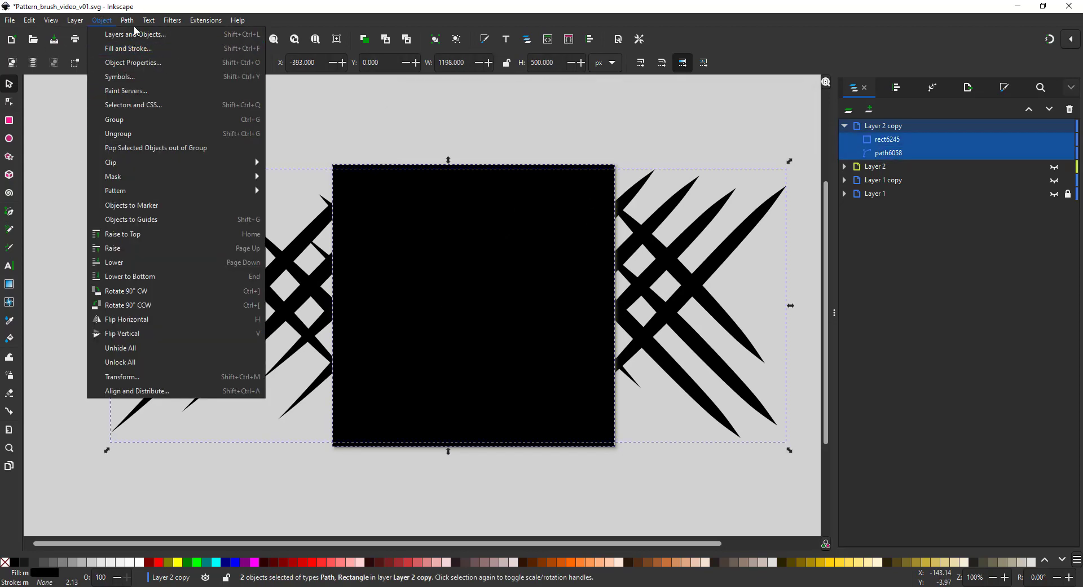
{"action": "left_click", "coordinate": [151, 106]}
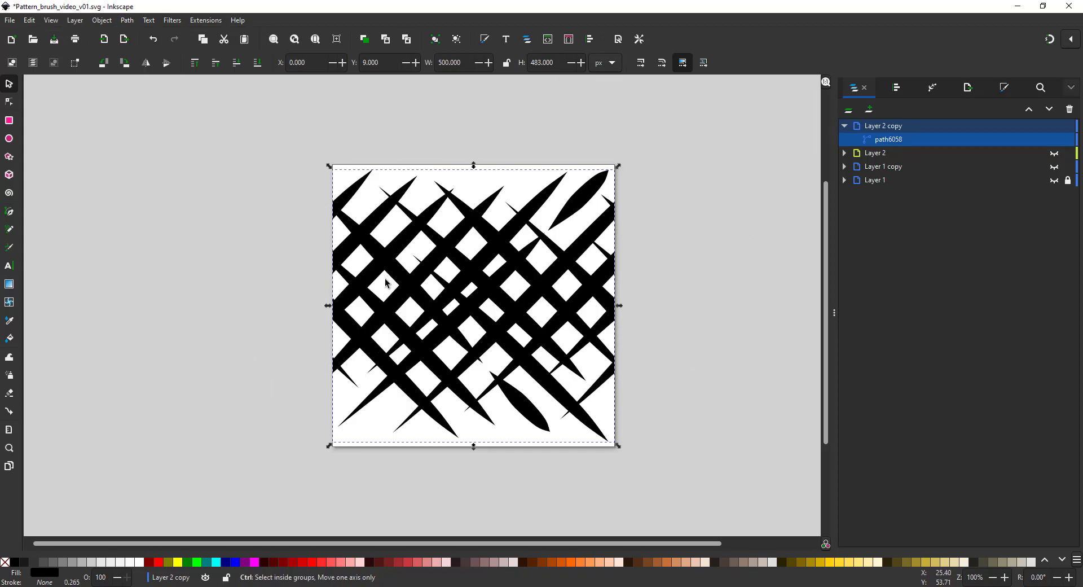
- Duplicate the trimmed pattern, scale the copy down to about 100 × 97 px, and place it outside the page on its left
{"action": "key", "text": "ctrl+d"}
{"action": "left_click_drag", "start_coordinate": [619, 165], "coordinate": [234, 219]}
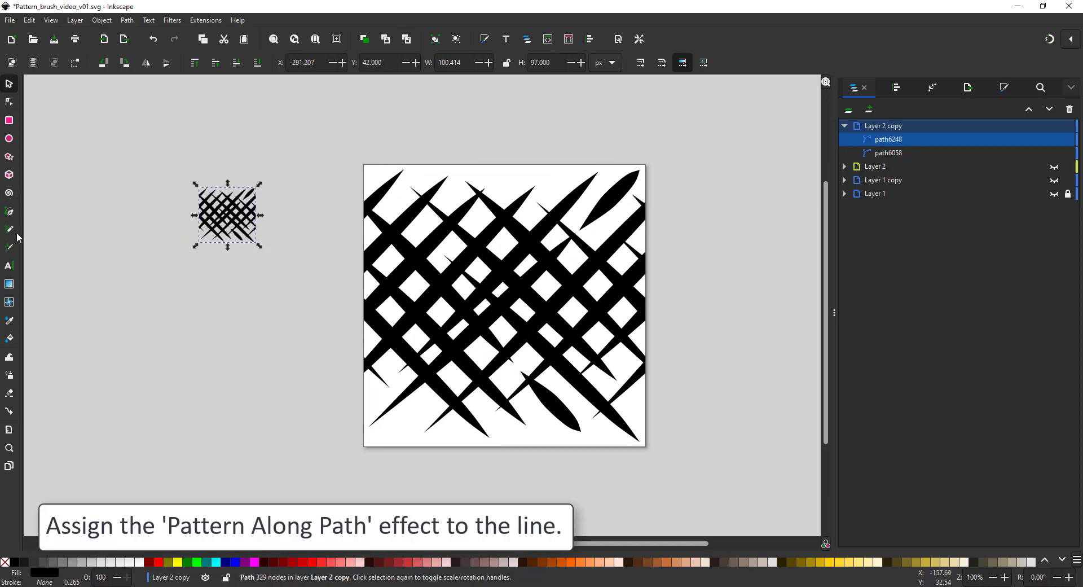
- Draw a line across the cross-hatched square, extending beyond both sides of the page, and bend its left part upward into a curve
{"action": "left_click", "coordinate": [9, 212]}
{"action": "left_click", "coordinate": [126, 430]}
{"action": "left_click", "coordinate": [775, 365]}
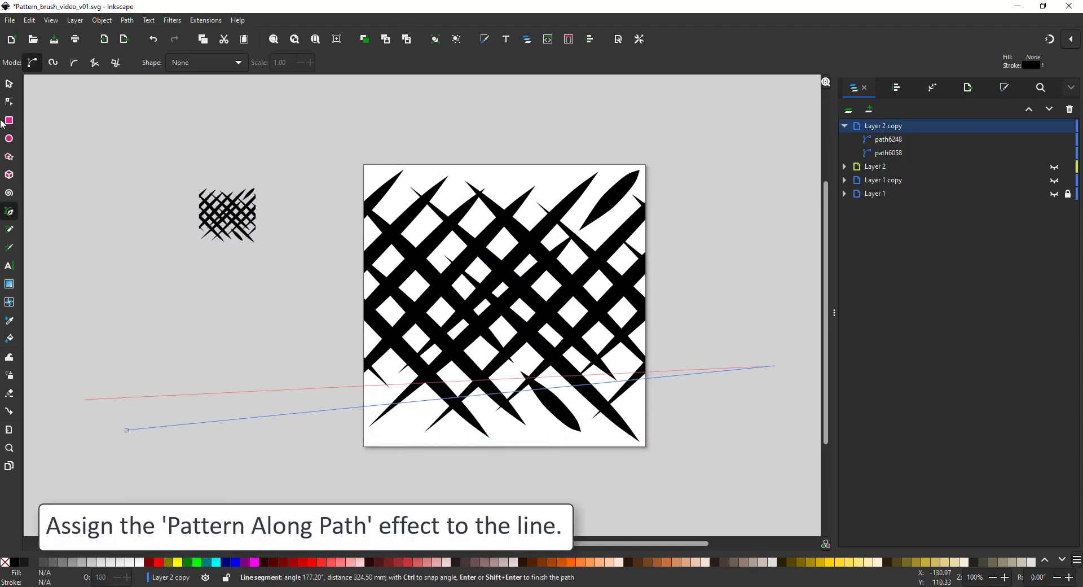
{"action": "left_click", "coordinate": [9, 102]}
{"action": "left_click_drag", "start_coordinate": [333, 411], "coordinate": [307, 311]}
- Apply the Pattern Along Path effect to the curve, using the copied small cross-hatched pattern as its pattern source
{"action": "left_click", "coordinate": [933, 88]}
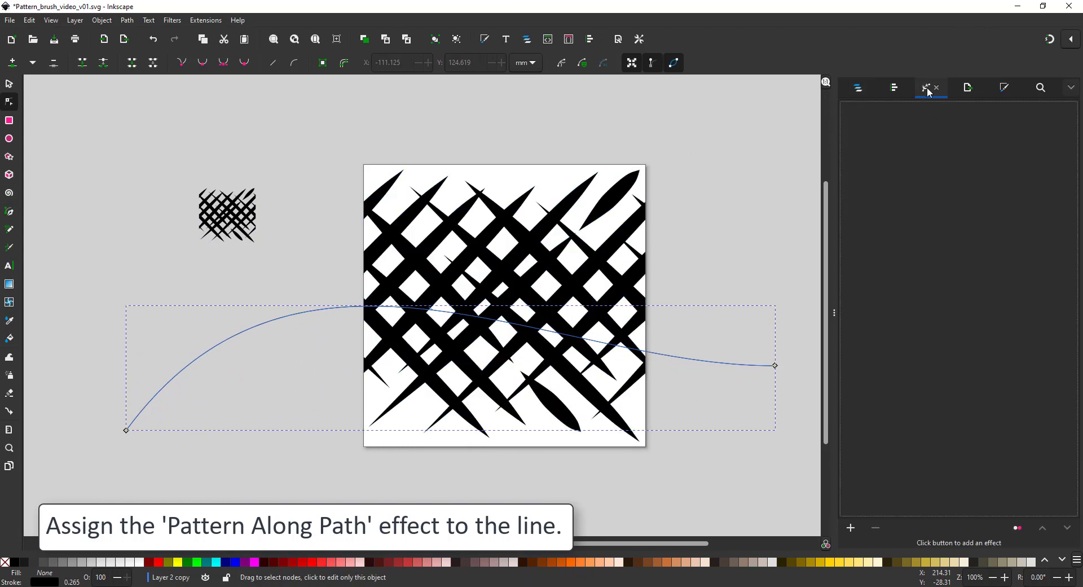
{"action": "left_click", "coordinate": [851, 528]}
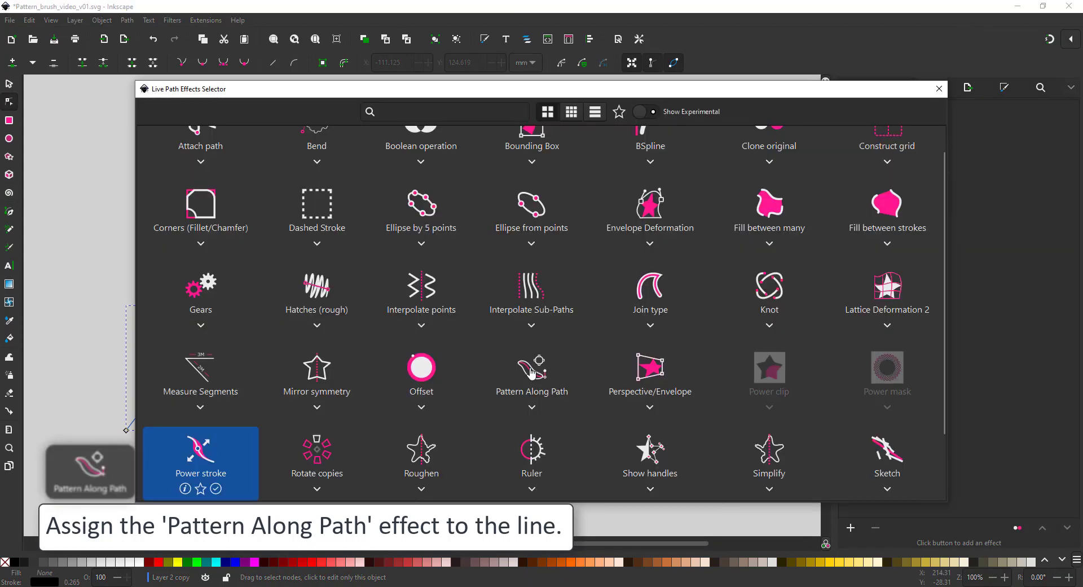
{"action": "left_click", "coordinate": [553, 375]}
{"action": "left_click", "coordinate": [245, 231]}
{"action": "key", "text": "ctrl+c"}
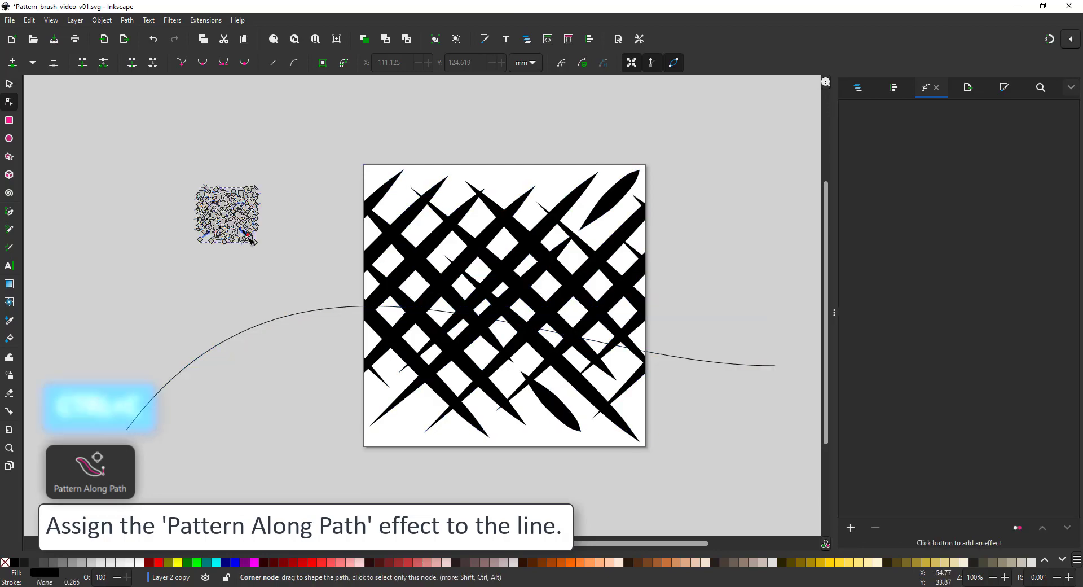
{"action": "left_click", "coordinate": [308, 310]}
{"action": "left_click", "coordinate": [1014, 340]}
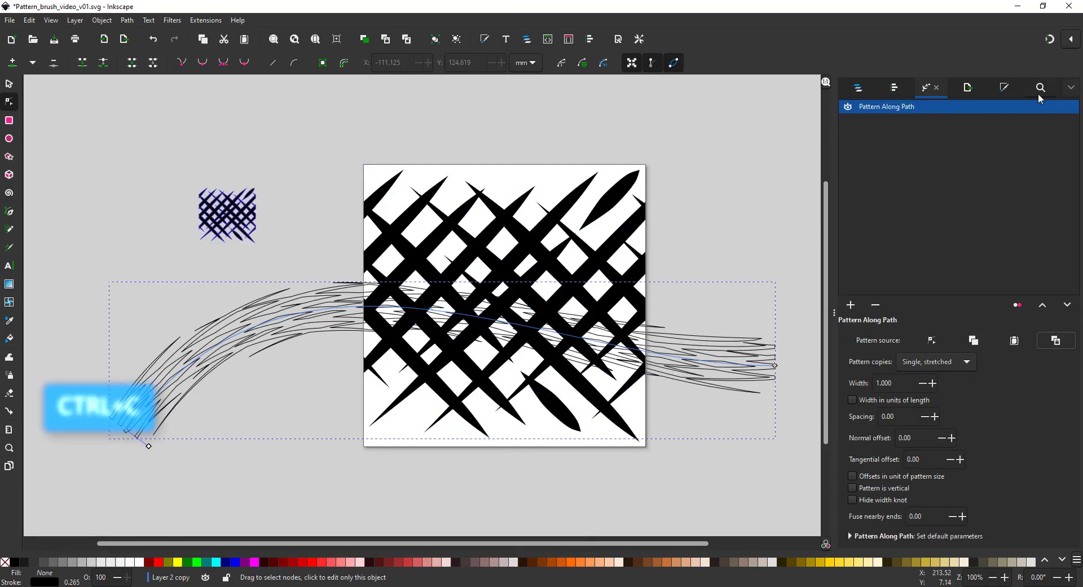
- Give the patterned curve a flat black fill
{"action": "left_click", "coordinate": [1004, 88]}
{"action": "left_click", "coordinate": [847, 126]}
{"action": "left_click", "coordinate": [855, 108]}
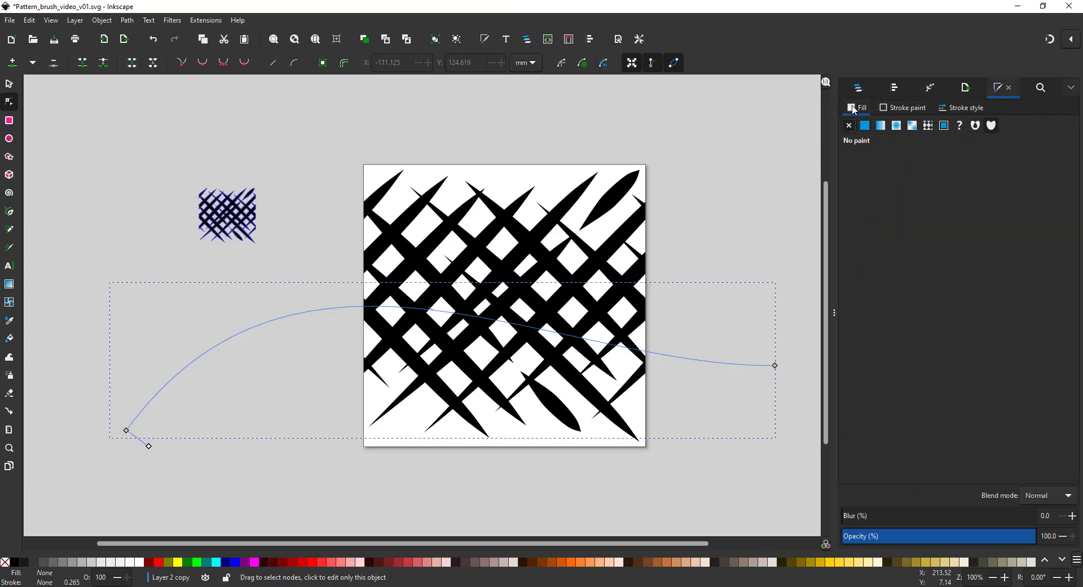
{"action": "left_click", "coordinate": [865, 126]}
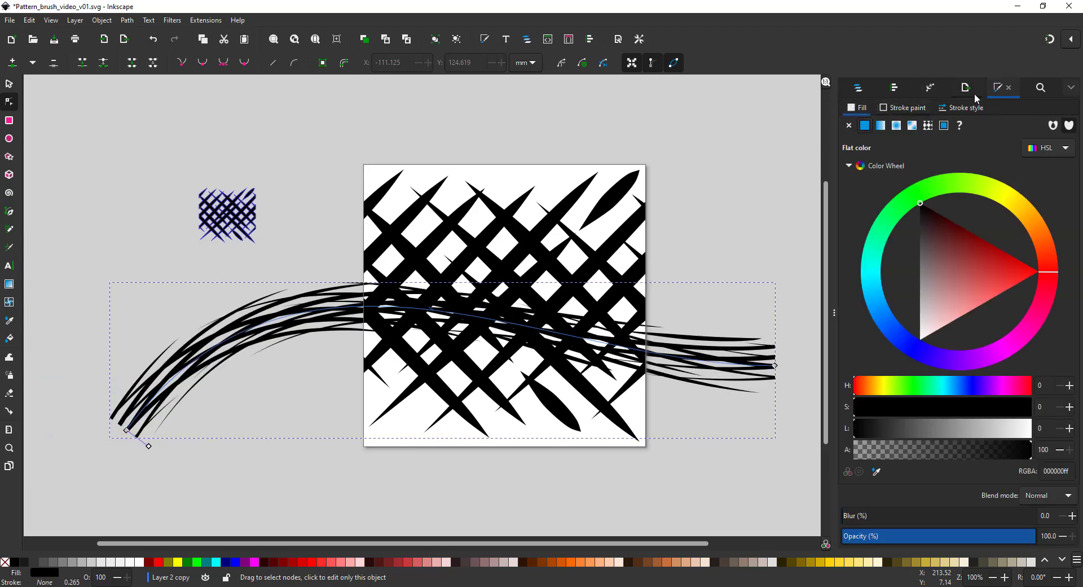
- Set the Pattern Along Path effect's pattern copies to Repeated, stretched
{"action": "left_click", "coordinate": [933, 89]}
{"action": "left_click", "coordinate": [936, 362]}
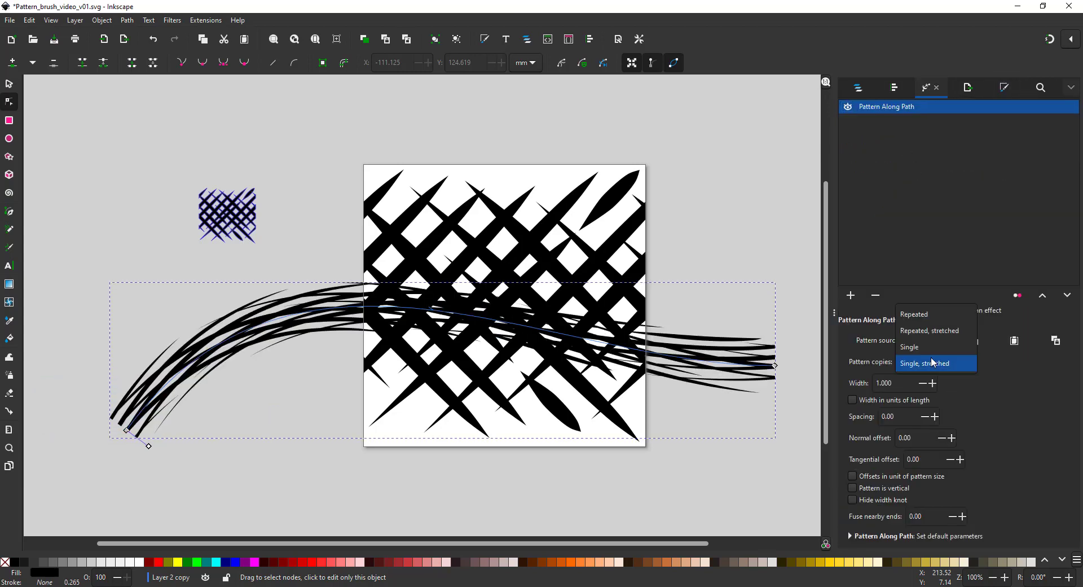
{"action": "left_click", "coordinate": [918, 327]}
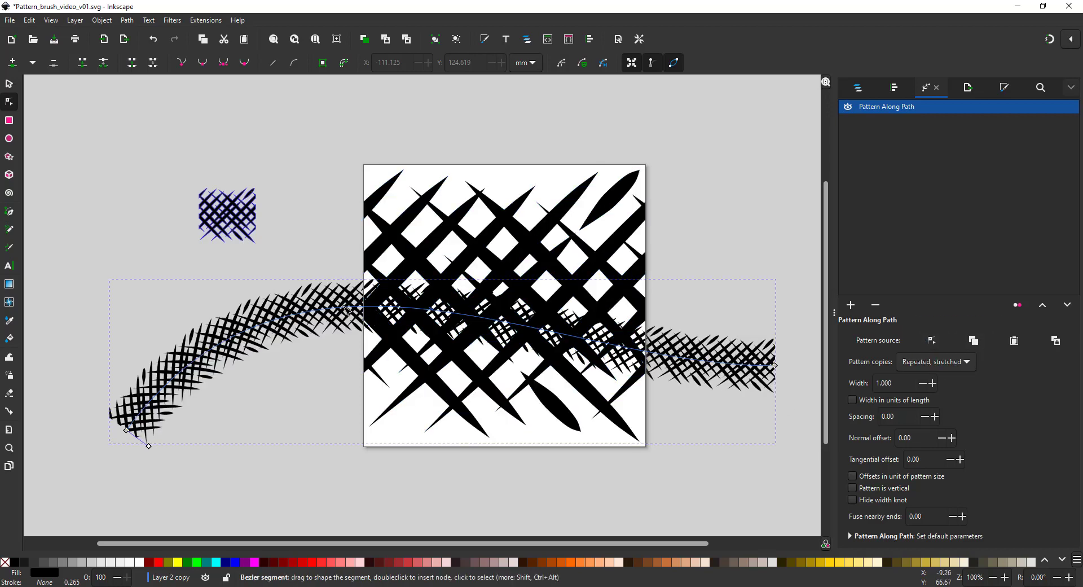
{"action": "mouse_move", "coordinate": [145, 442]}
{"action": "left_mouse_down"}
{"action": "mouse_move", "coordinate": [333, 445]}
{"action": "mouse_move", "coordinate": [345, 476]}
{"action": "mouse_move", "coordinate": [426, 474]}
{"action": "mouse_move", "coordinate": [455, 390]}
{"action": "left_mouse_up"}
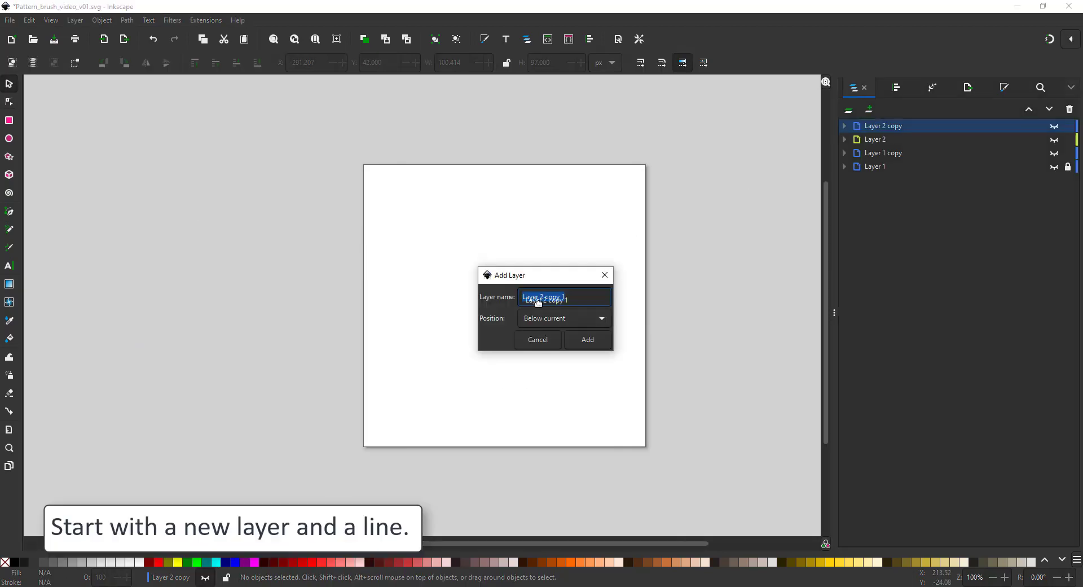
- Add a layer named Layer 3 below the current layer
{"action": "left_click_drag", "start_coordinate": [615, 303], "coordinate": [616, 303]}
{"action": "type", "text": "3"}
{"action": "left_click", "coordinate": [588, 339]}
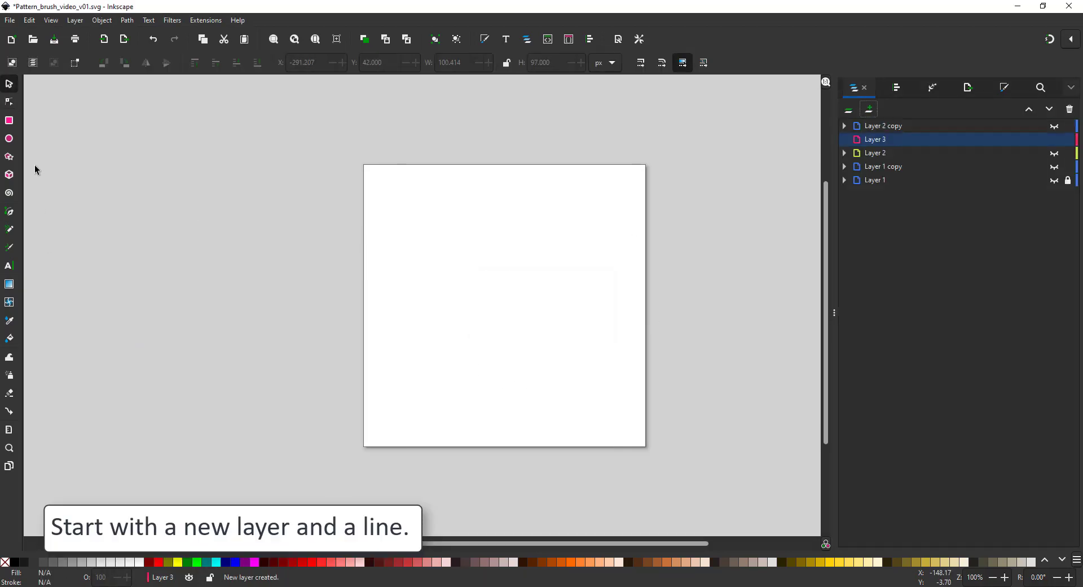
- Draw a vertical line near the page's left edge and apply the Power stroke effect to it
{"action": "left_click", "coordinate": [10, 212]}
{"action": "left_click", "coordinate": [388, 421]}
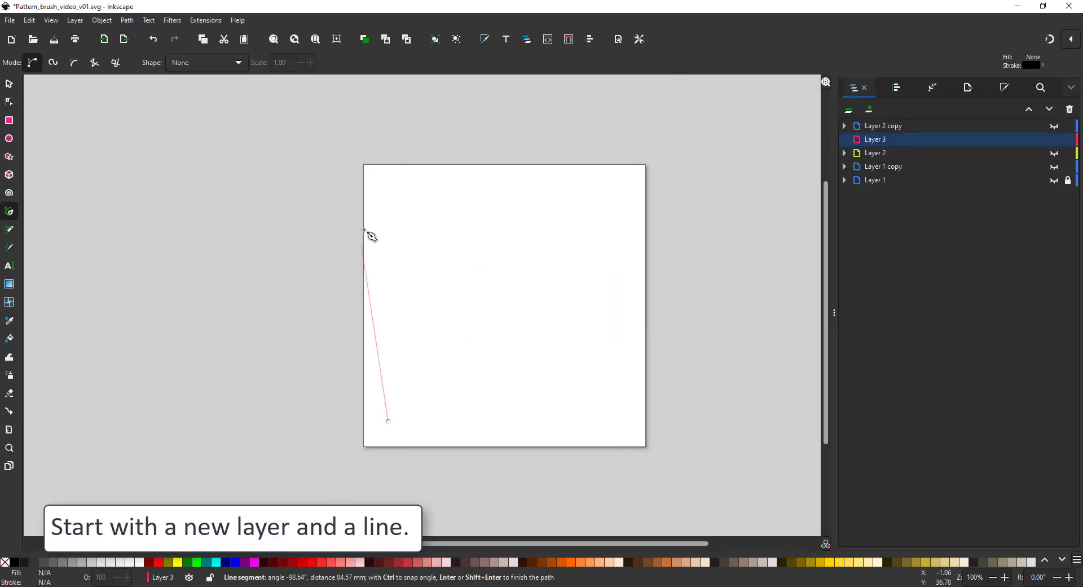
{"action": "double_click", "coordinate": [388, 186]}
{"action": "left_click", "coordinate": [929, 88]}
{"action": "left_click", "coordinate": [851, 527]}
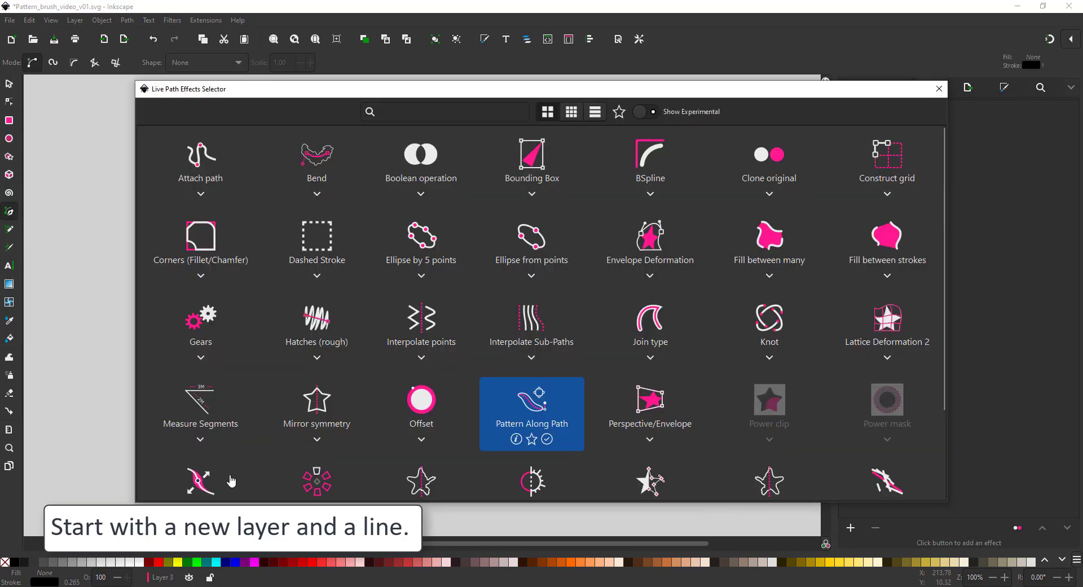
{"action": "left_click", "coordinate": [228, 481]}
- Adjust the line's stroke width points to form a stroke with a broad upper end tapering to a point at its lower end
{"action": "left_click", "coordinate": [9, 102]}
{"action": "left_click_drag", "start_coordinate": [392, 242], "coordinate": [402, 193]}
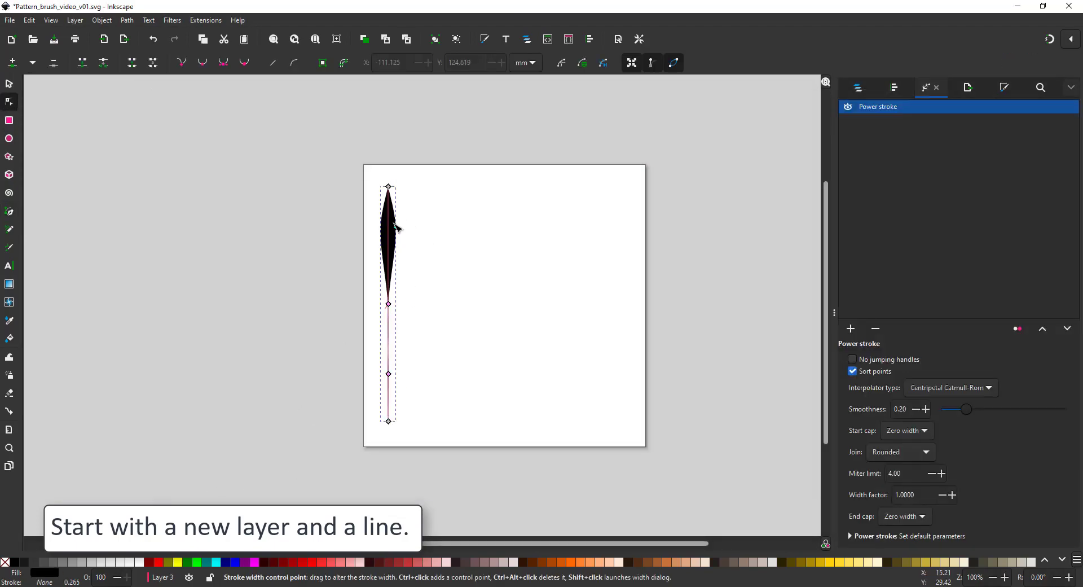
{"action": "left_click_drag", "start_coordinate": [389, 304], "coordinate": [399, 304]}
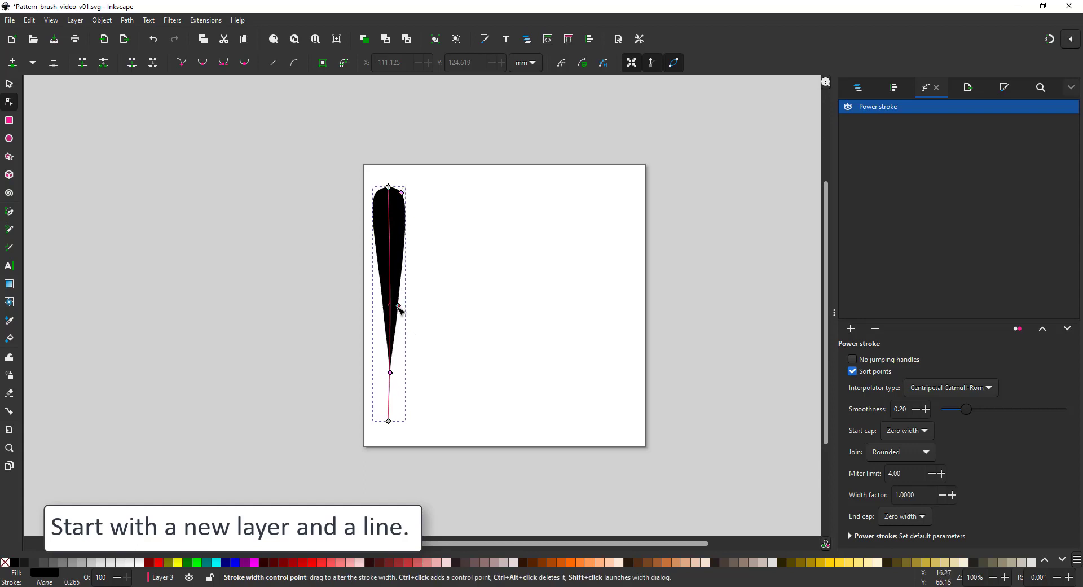
{"action": "left_click_drag", "start_coordinate": [389, 373], "coordinate": [393, 373]}
{"action": "left_click_drag", "start_coordinate": [398, 193], "coordinate": [410, 195]}
- Undo the off-page copy of the tapered stroke, and place a vertically flipped duplicate just right of the original
{"action": "key", "text": "s"}
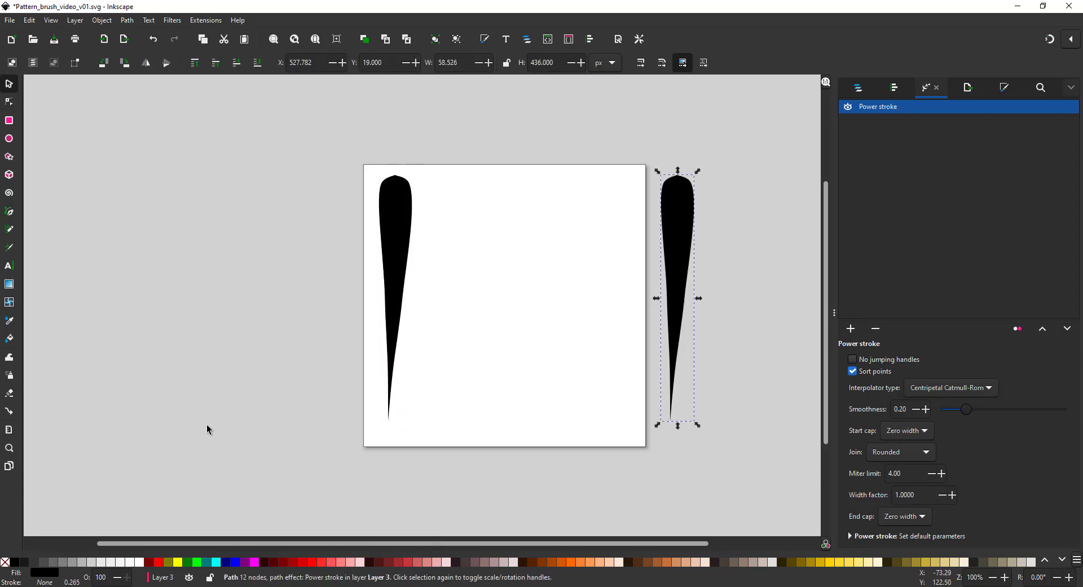
{"action": "key", "text": "ctrl+z"}
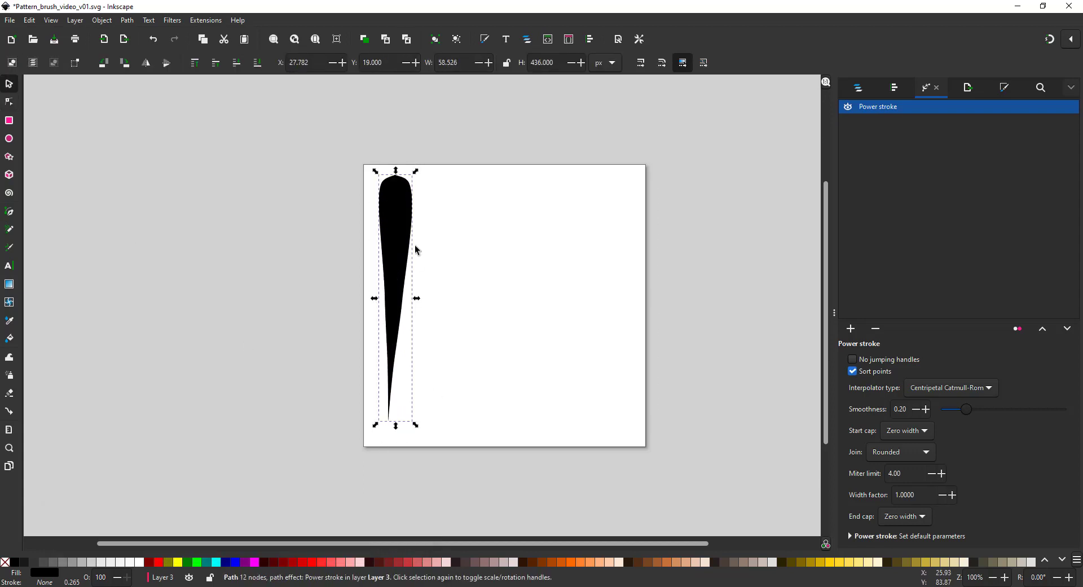
{"action": "left_click_drag", "start_coordinate": [399, 205], "coordinate": [449, 203]}
{"action": "key", "text": "v"}
{"action": "mouse_move", "coordinate": [442, 300]}
{"action": "left_mouse_down"}
{"action": "mouse_move", "coordinate": [432, 298]}
{"action": "mouse_move", "coordinate": [435, 311]}
{"action": "mouse_move", "coordinate": [476, 278]}
{"action": "mouse_move", "coordinate": [469, 315]}
{"action": "left_mouse_up"}
- Duplicate the stroke pair into a row of six alternating strokes and stretch the row to about 469 px wide
{"action": "left_click", "coordinate": [393, 298], "text": "shift"}
{"action": "key", "text": "ctrl+d"}
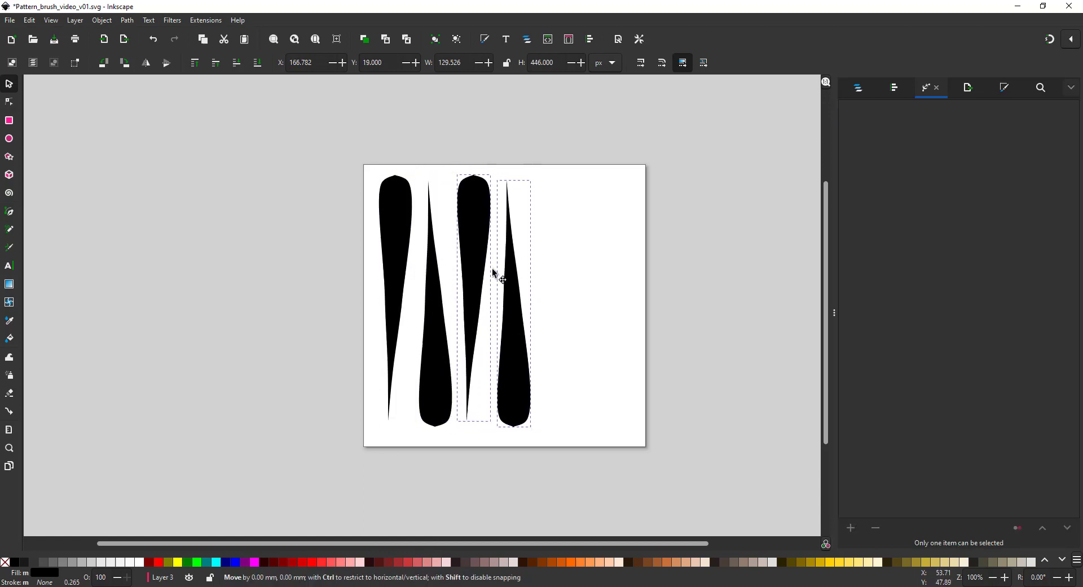
{"action": "left_click_drag", "start_coordinate": [493, 269], "coordinate": [556, 278]}
{"action": "left_click_drag", "start_coordinate": [299, 140], "coordinate": [708, 457]}
{"action": "left_click_drag", "start_coordinate": [616, 301], "coordinate": [642, 312]}
{"action": "left_click_drag", "start_coordinate": [374, 301], "coordinate": [364, 305]}
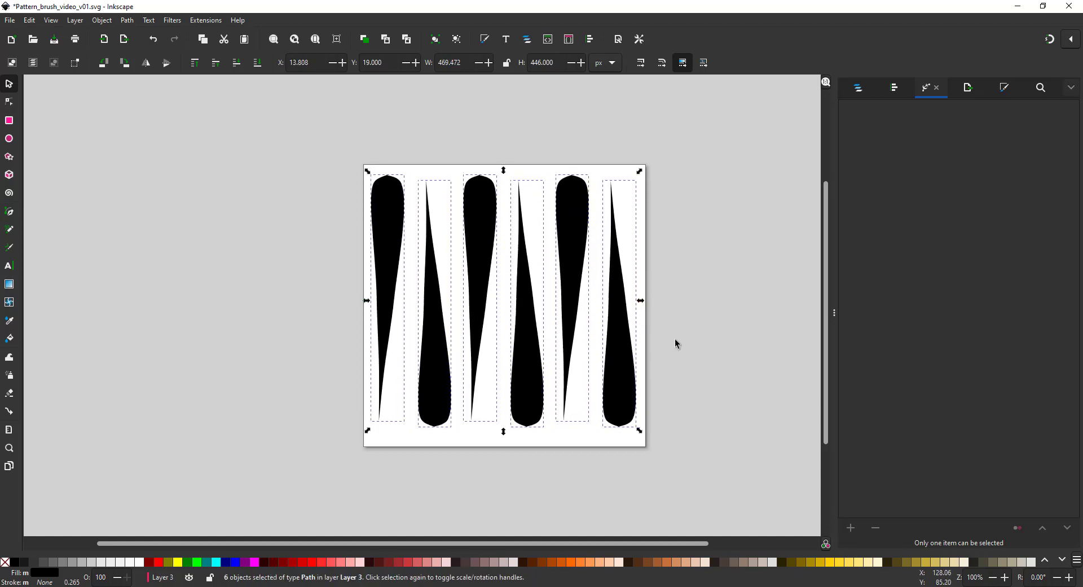
- Vary the shapes of the second to sixth strokes by shifting their end nodes, curve handles and stroke width points
{"action": "key", "text": "n"}
{"action": "left_click", "coordinate": [433, 178]}
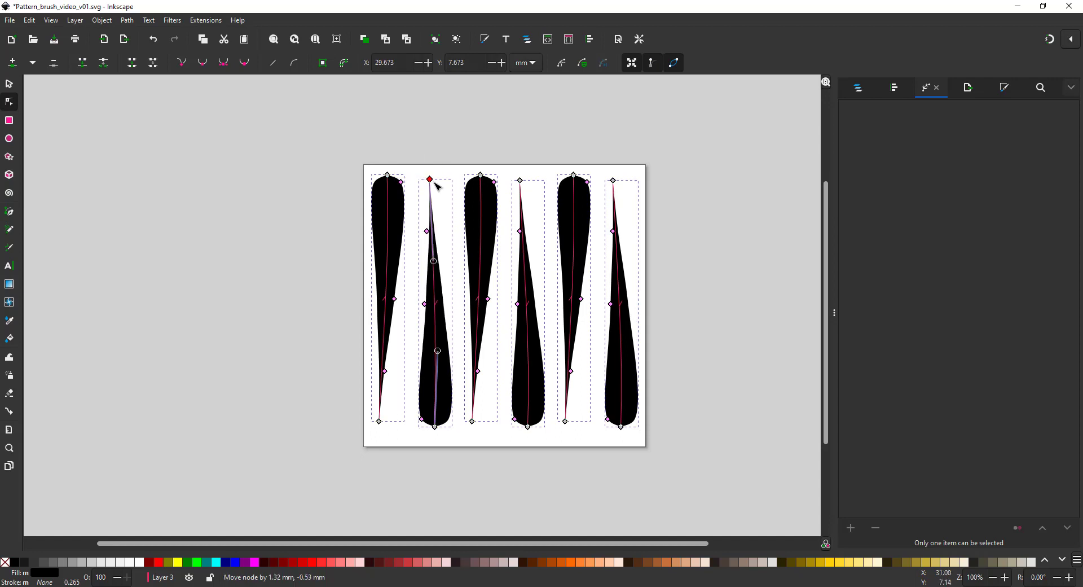
{"action": "left_click_drag", "start_coordinate": [439, 351], "coordinate": [418, 344]}
{"action": "left_click_drag", "start_coordinate": [474, 424], "coordinate": [478, 432]}
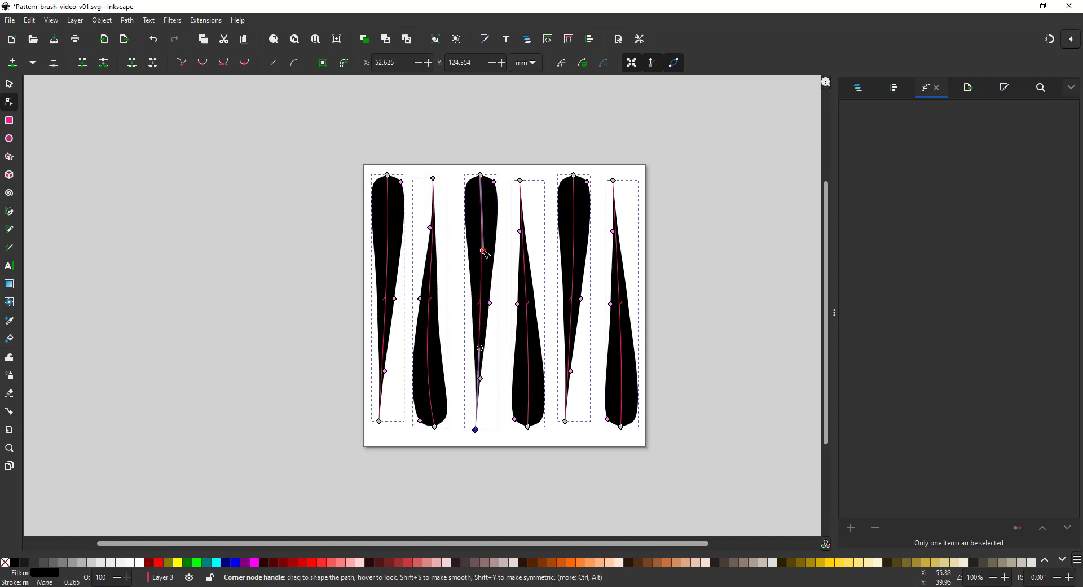
{"action": "left_click", "coordinate": [529, 179]}
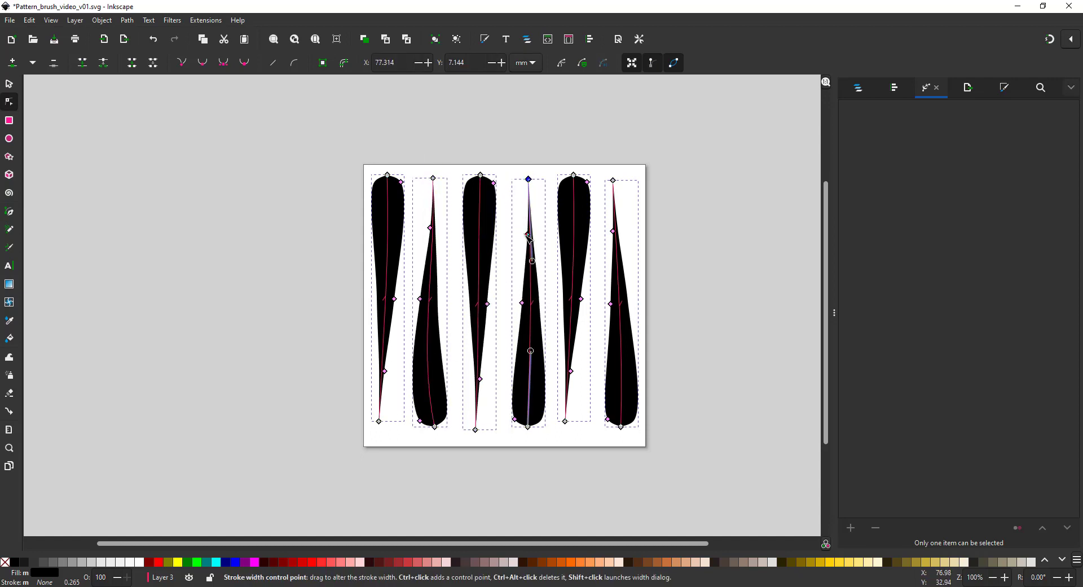
{"action": "left_click_drag", "start_coordinate": [522, 304], "coordinate": [515, 344]}
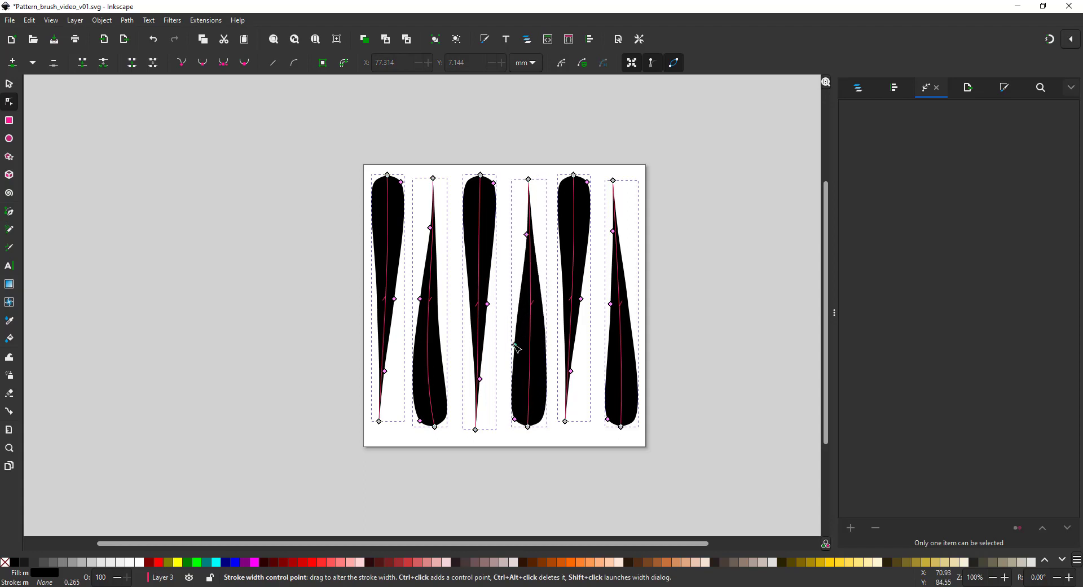
{"action": "left_click_drag", "start_coordinate": [566, 422], "coordinate": [581, 436]}
{"action": "mouse_move", "coordinate": [571, 371]}
{"action": "left_mouse_down"}
{"action": "mouse_move", "coordinate": [590, 386]}
{"action": "mouse_move", "coordinate": [574, 357]}
{"action": "left_mouse_up"}
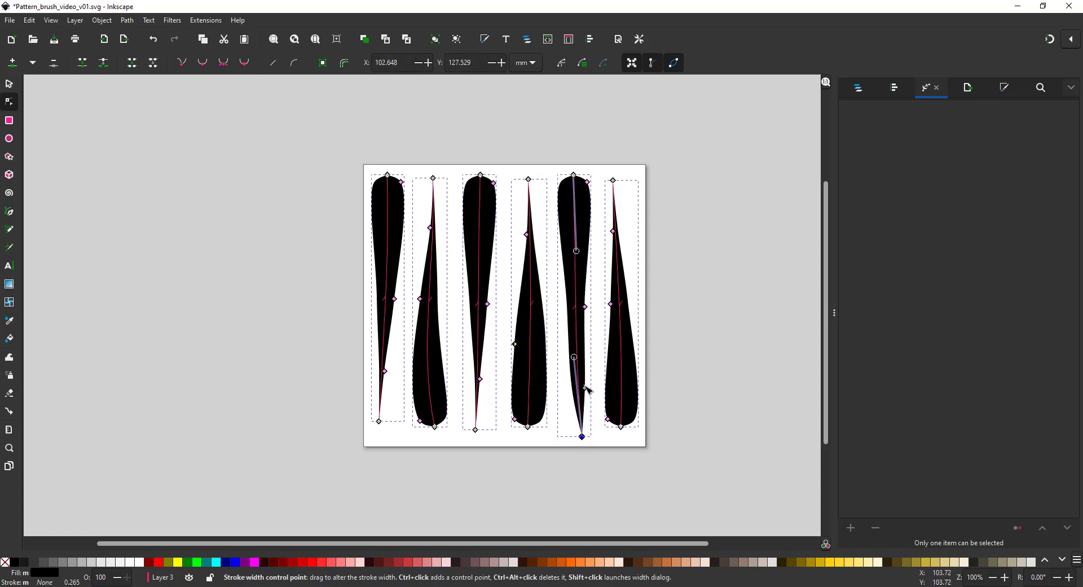
{"action": "left_click", "coordinate": [622, 428]}
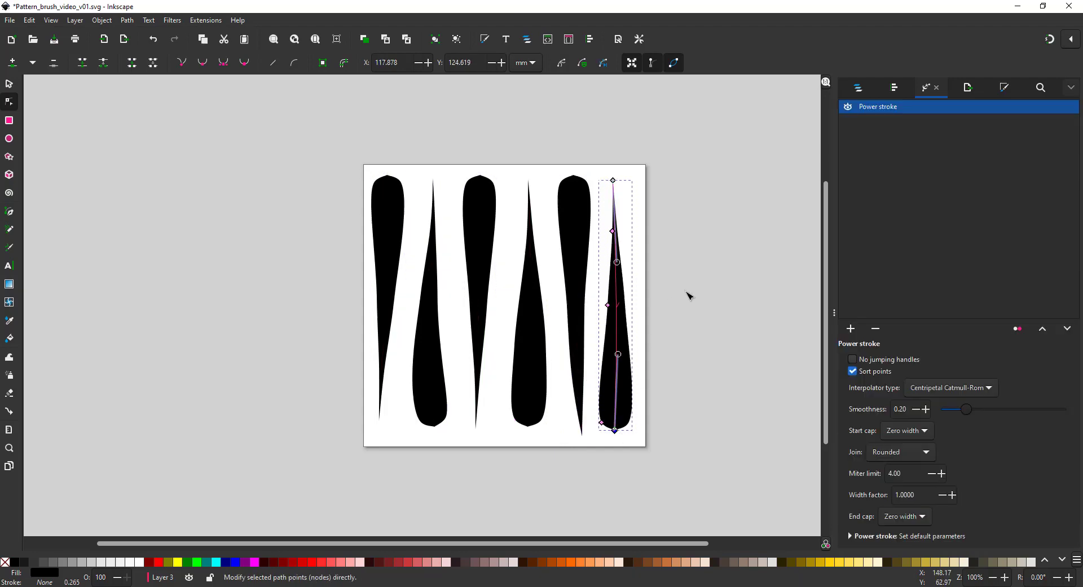
- Move Layer 3 to the top of the layer stack and duplicate it, hiding the original layer
{"action": "left_click", "coordinate": [9, 83]}
{"action": "left_click", "coordinate": [859, 87]}
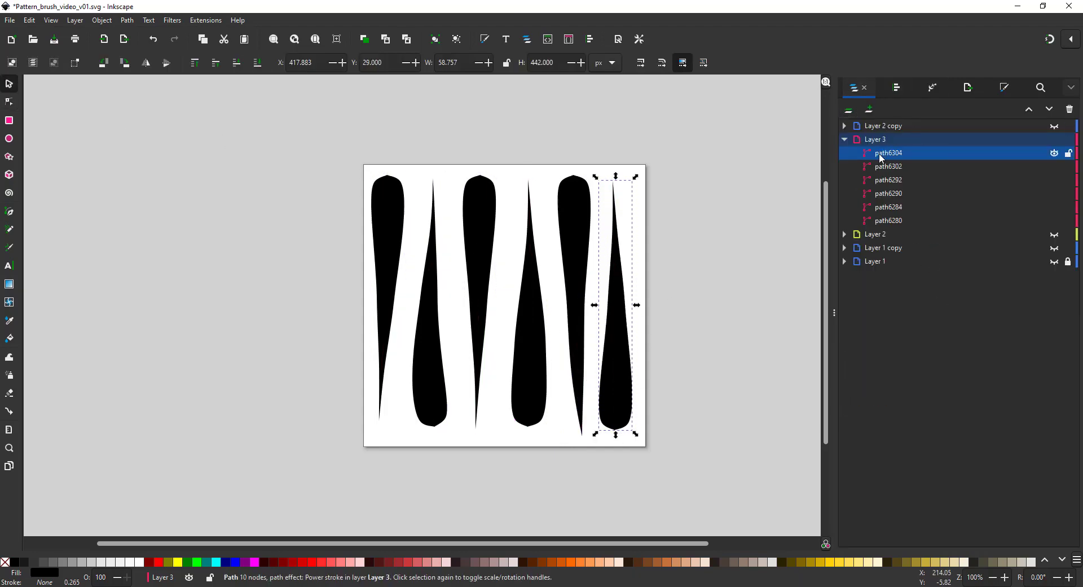
{"action": "left_click", "coordinate": [914, 139]}
{"action": "left_click", "coordinate": [1030, 109]}
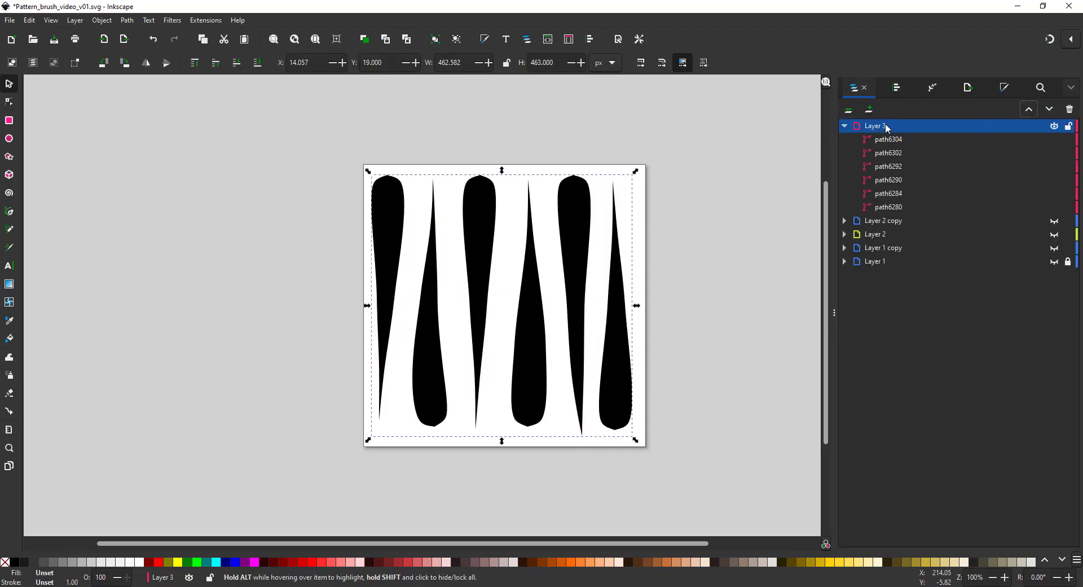
{"action": "right_click", "coordinate": [933, 123]}
{"action": "left_click", "coordinate": [790, 163]}
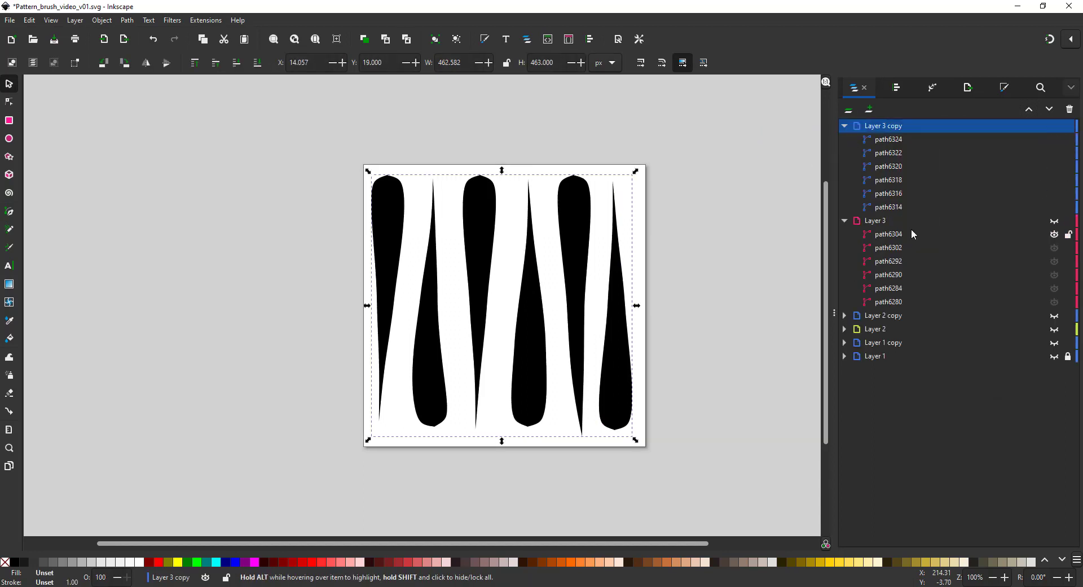
- Collapse and lock the original Layer 3, and lock the unlocked layers beneath it
{"action": "left_click", "coordinate": [845, 221]}
{"action": "left_click", "coordinate": [1068, 220]}
{"action": "left_click", "coordinate": [1069, 234]}
{"action": "left_click", "coordinate": [1068, 261]}
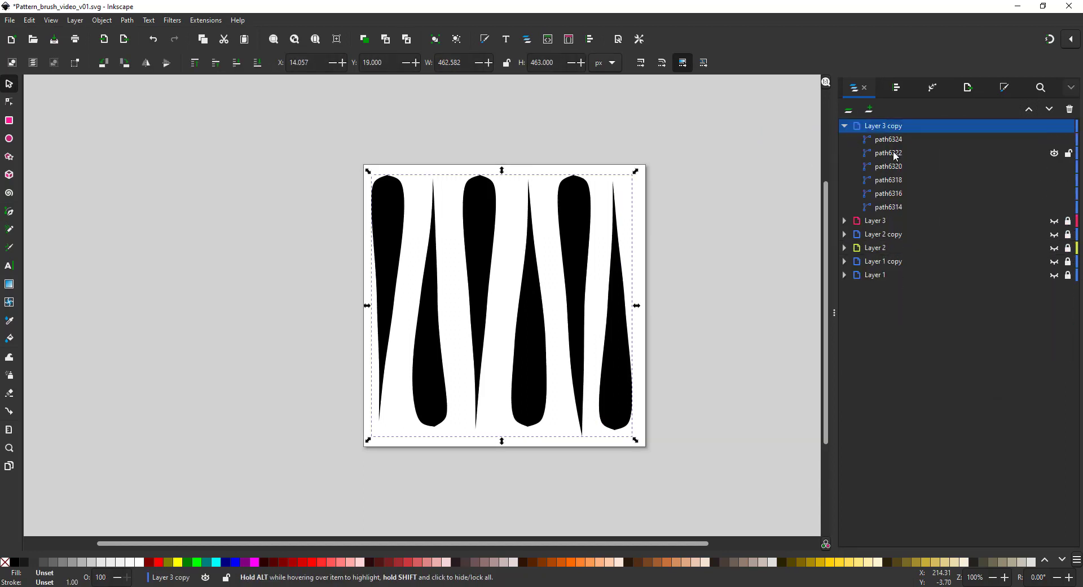
- Convert the six strokes in Layer 3 copy to paths and merge them with Union
{"action": "left_click_drag", "start_coordinate": [286, 131], "coordinate": [659, 438]}
{"action": "left_click", "coordinate": [133, 22]}
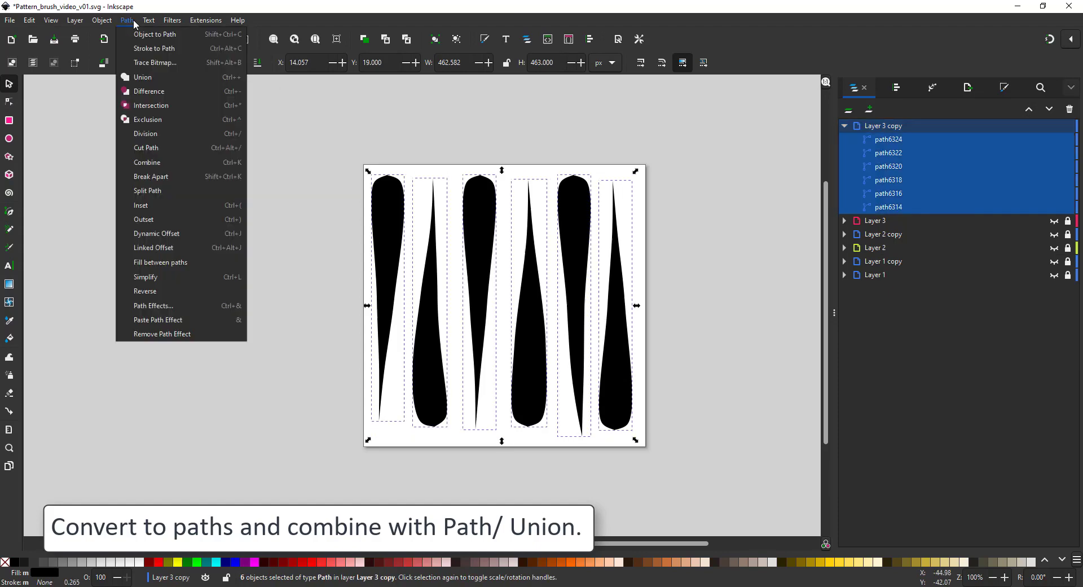
{"action": "left_click", "coordinate": [146, 35]}
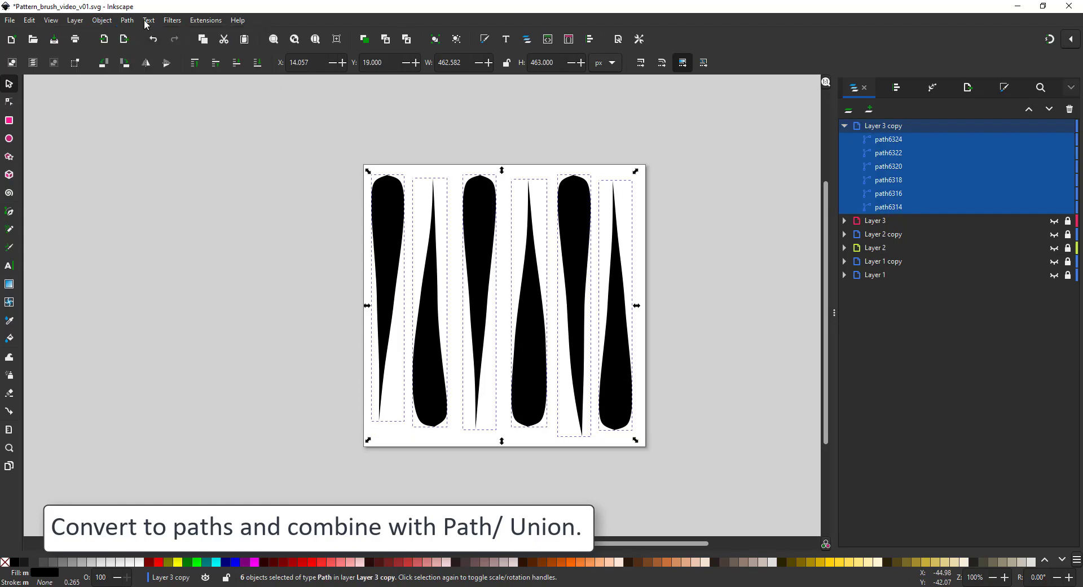
{"action": "left_click", "coordinate": [127, 21]}
{"action": "left_click", "coordinate": [142, 77]}
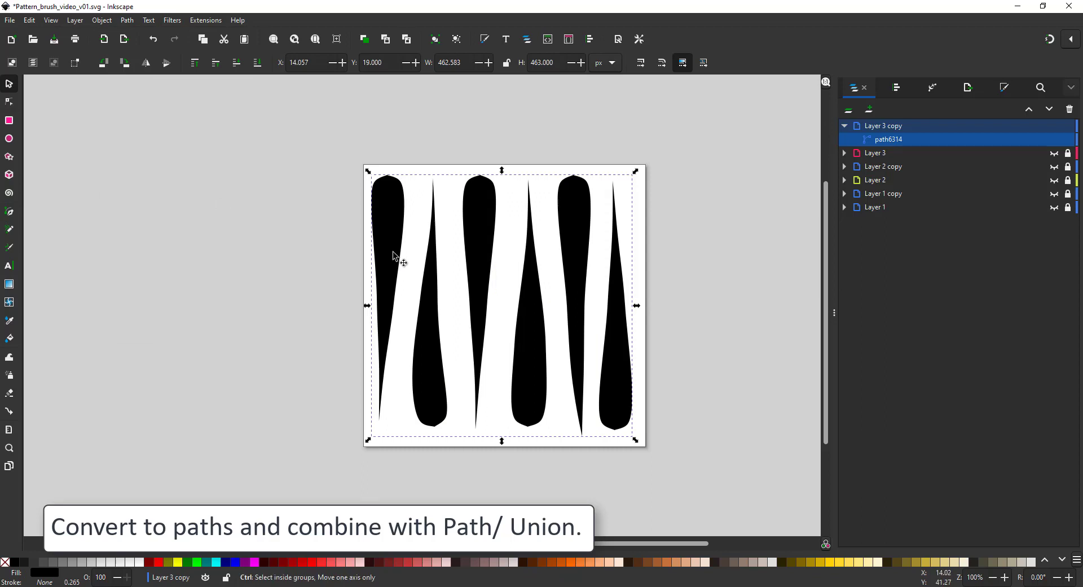
- Duplicate the united strokes, scale the copy down to about 89 × 89 px, and place it outside the page on its upper left
{"action": "key", "text": "ctrl+d"}
{"action": "left_click_drag", "start_coordinate": [637, 171], "coordinate": [530, 280]}
{"action": "left_click_drag", "start_coordinate": [504, 305], "coordinate": [304, 191]}
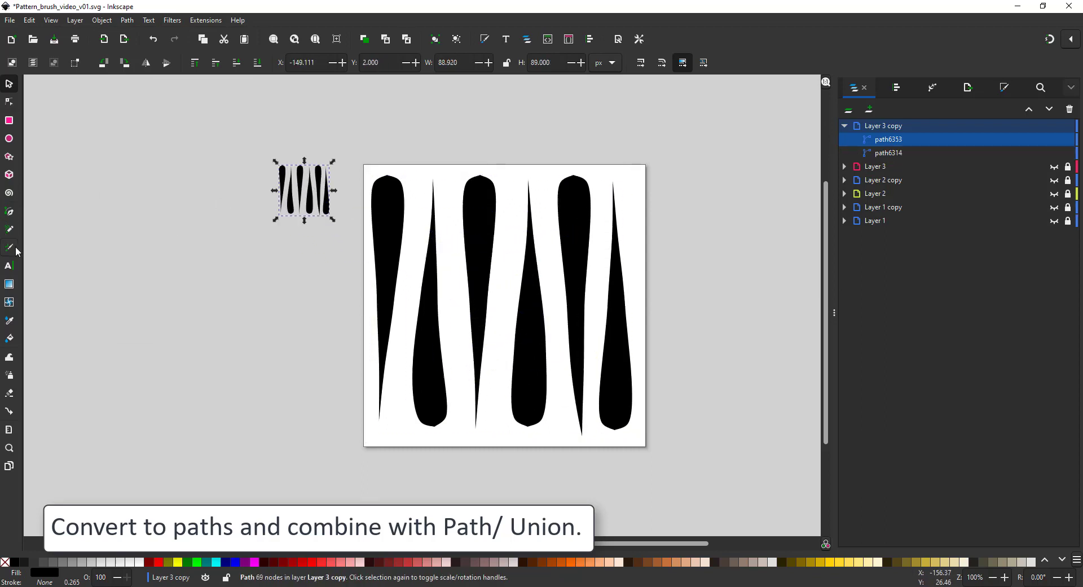
- Draw a line across the six-stroke pattern, extending beyond both sides of the page, and bend it upward into a gentle arc
{"action": "left_click", "coordinate": [9, 229]}
{"action": "left_click", "coordinate": [150, 361]}
{"action": "left_click", "coordinate": [793, 327]}
{"action": "left_click", "coordinate": [9, 102]}
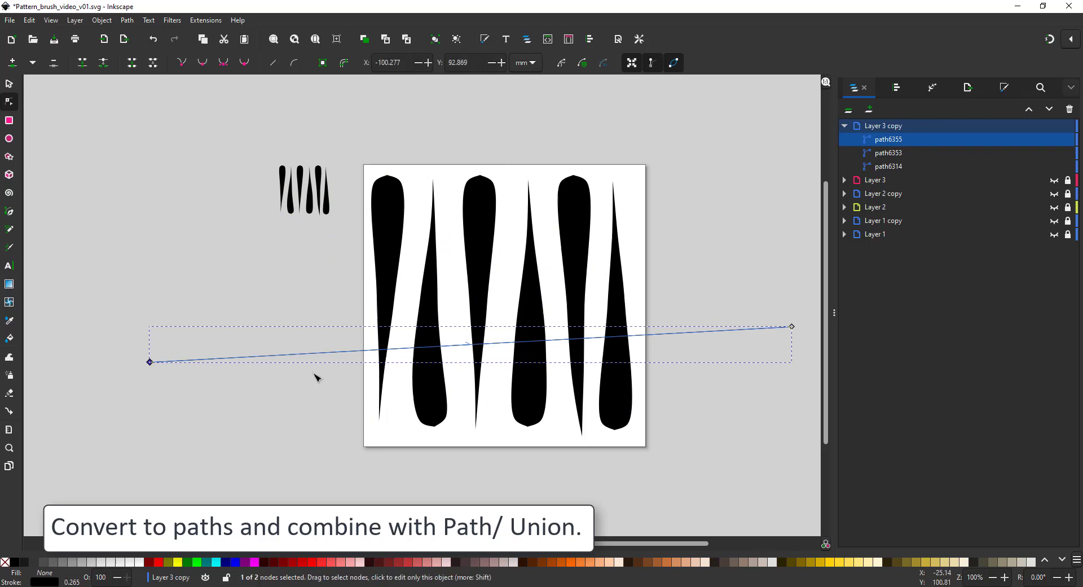
{"action": "left_click_drag", "start_coordinate": [307, 353], "coordinate": [304, 299]}
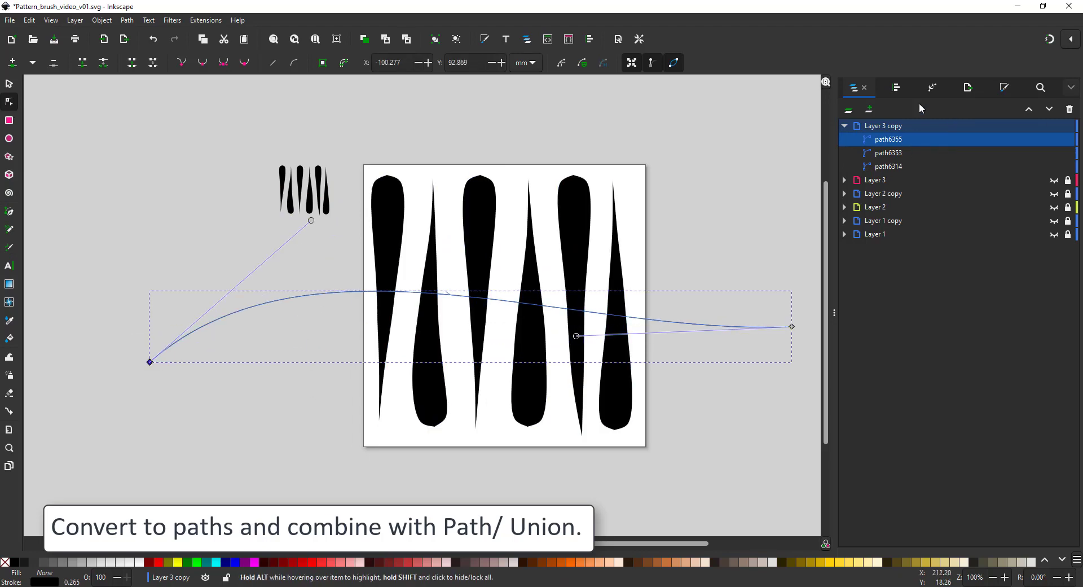
- Add the Pattern Along Path effect to the arced line
{"action": "left_click", "coordinate": [1007, 90]}
{"action": "left_click", "coordinate": [851, 527]}
{"action": "left_click", "coordinate": [539, 385]}
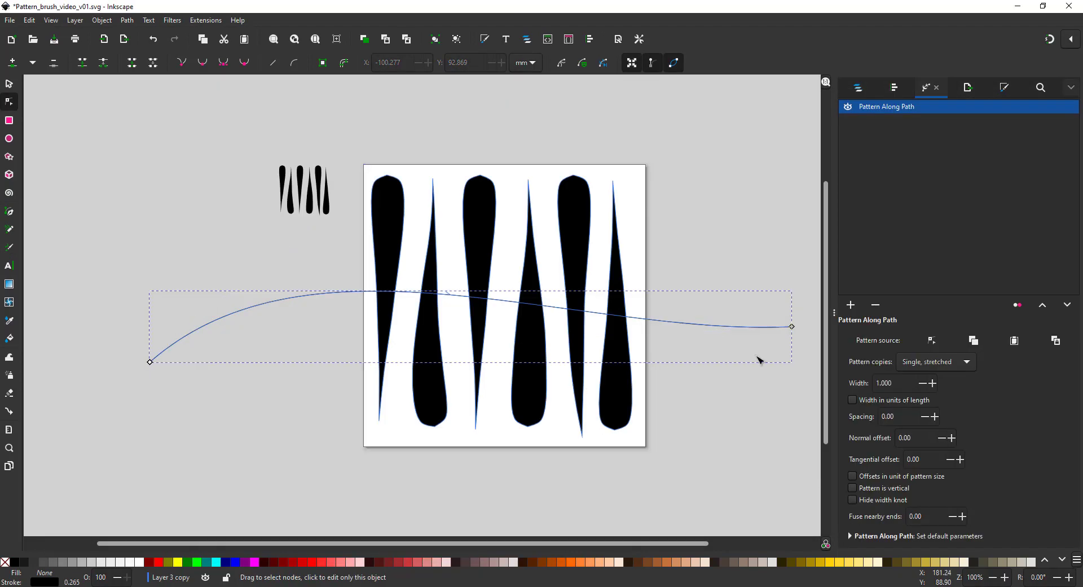
- Link the small six-stroke copy as the arc's pattern source and set the pattern copies to Repeated, stretched
{"action": "left_click", "coordinate": [341, 293]}
{"action": "left_click", "coordinate": [1057, 342]}
{"action": "left_click", "coordinate": [948, 364]}
{"action": "left_click", "coordinate": [928, 330]}
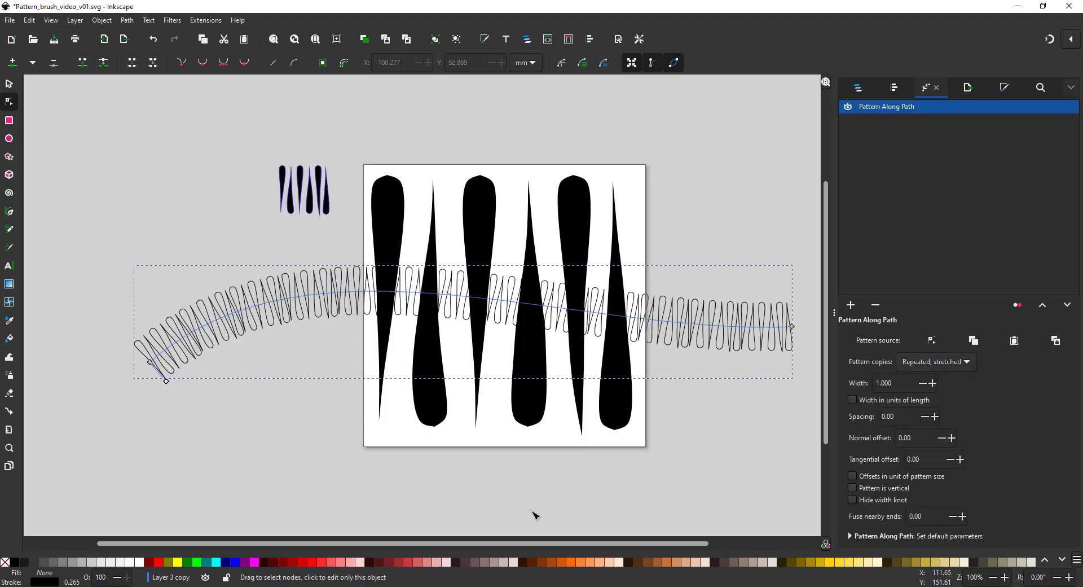
- Remove the stroke paint from the patterned arc and fill it with orange-red ff3500ff
{"action": "left_click", "coordinate": [286, 562]}
{"action": "left_click", "coordinate": [1005, 92]}
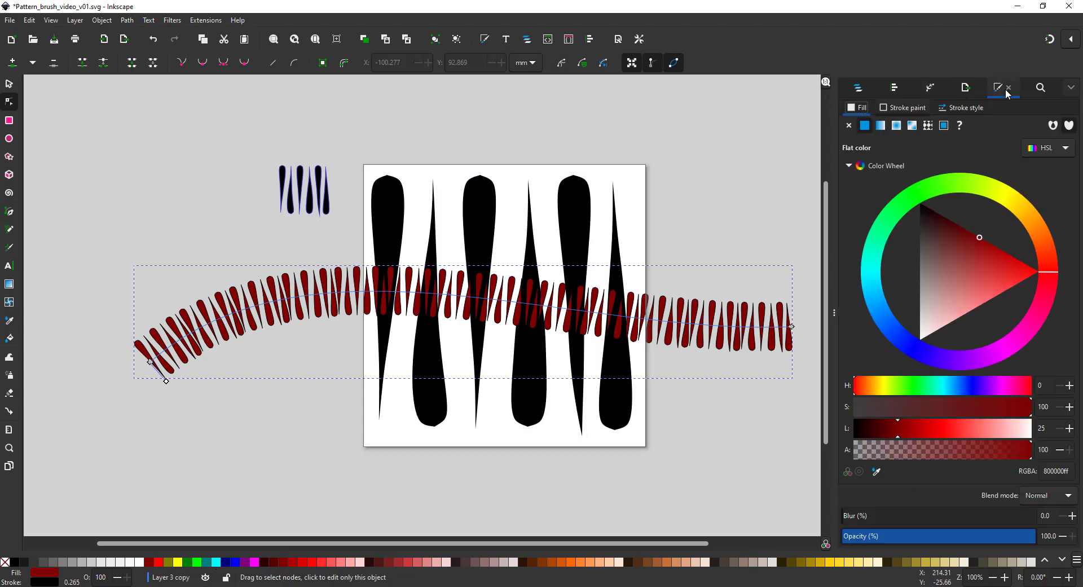
{"action": "left_click", "coordinate": [895, 110]}
{"action": "left_click", "coordinate": [847, 124]}
{"action": "left_click", "coordinate": [855, 108]}
{"action": "left_click_drag", "start_coordinate": [957, 185], "coordinate": [1038, 248]}
{"action": "left_click", "coordinate": [1037, 254]}
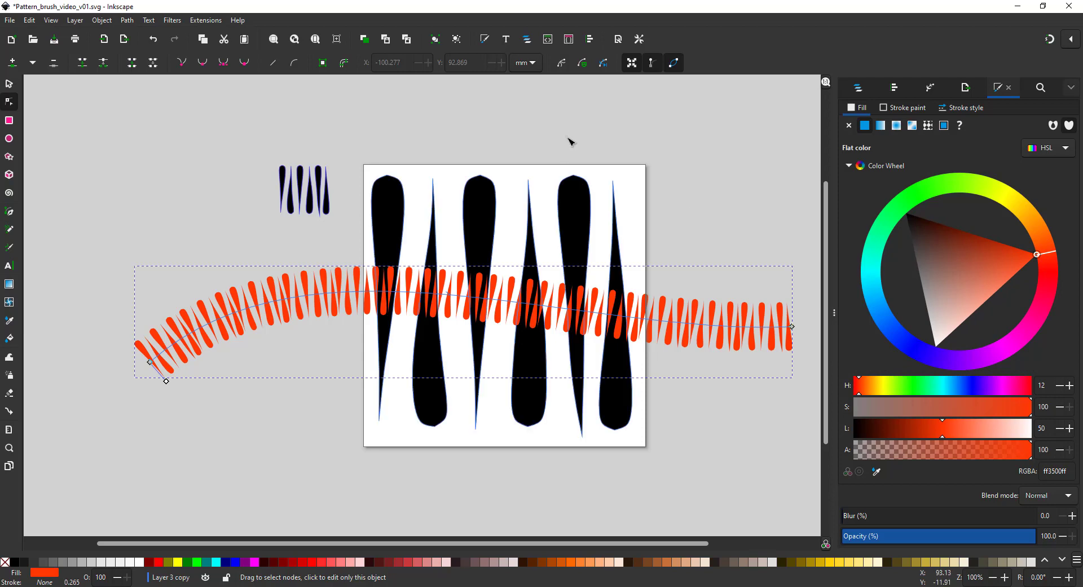
- Raise the spacing of the pattern along the arc through 0.5 and 1 to 2
{"action": "left_click", "coordinate": [931, 88]}
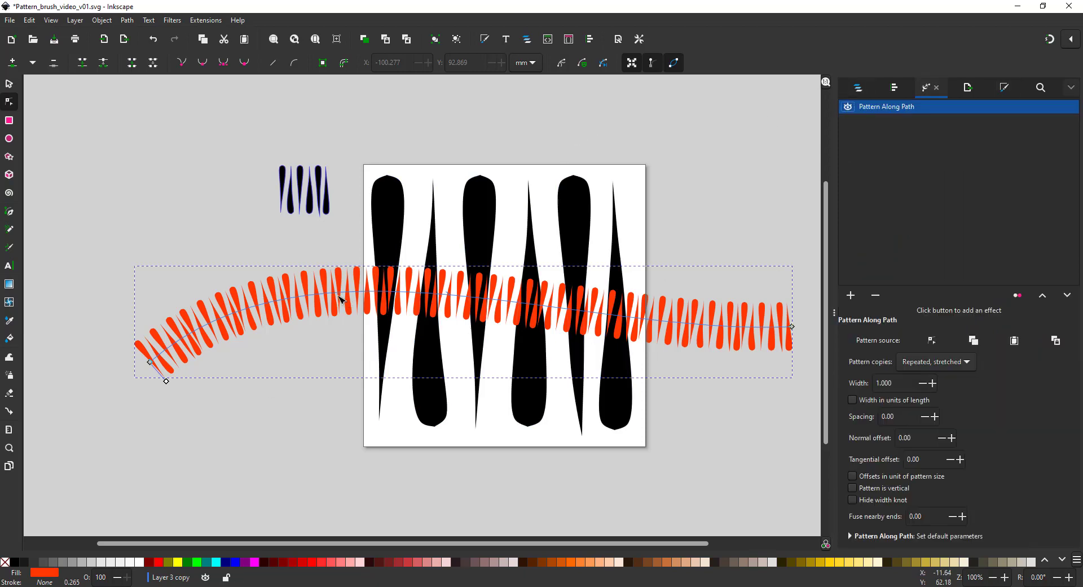
{"action": "left_click", "coordinate": [936, 417]}
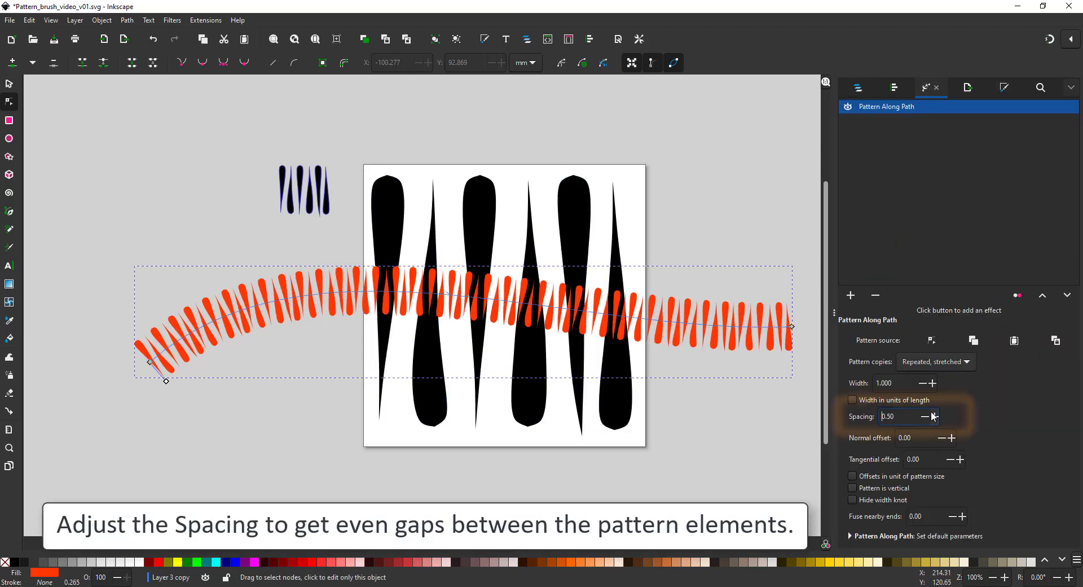
{"action": "left_click_drag", "start_coordinate": [902, 416], "coordinate": [829, 416]}
{"action": "type", "text": "1"}
{"action": "key", "text": "Tab"}
{"action": "left_click_drag", "start_coordinate": [895, 413], "coordinate": [820, 409]}
{"action": "type", "text": "2"}
{"action": "key", "text": "Tab"}
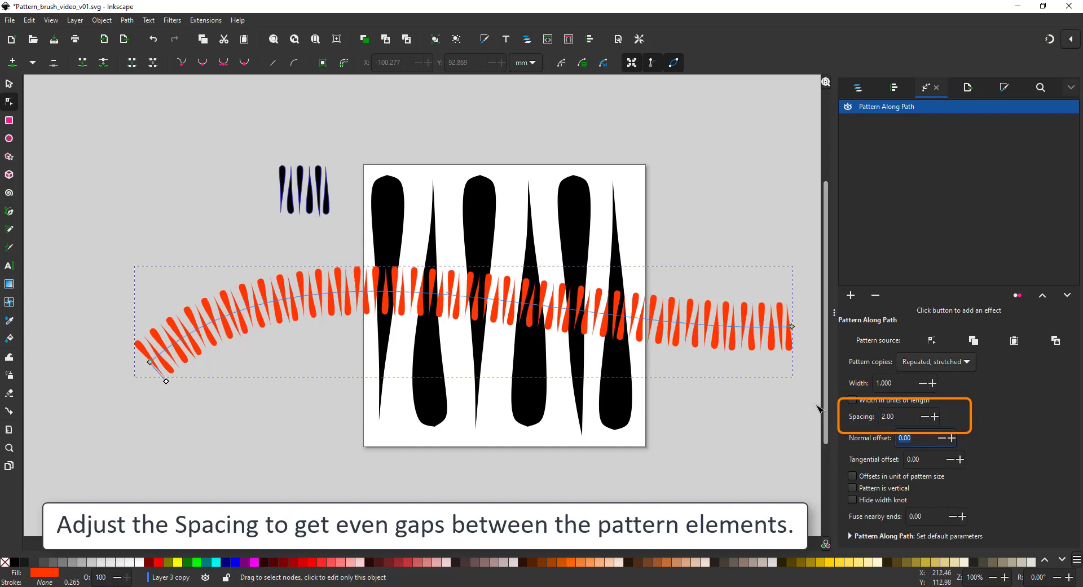
- Try a pattern spacing of 3, return it to 2, and deselect the arc
{"action": "type", "text": "3"}
{"action": "key", "text": "Tab"}
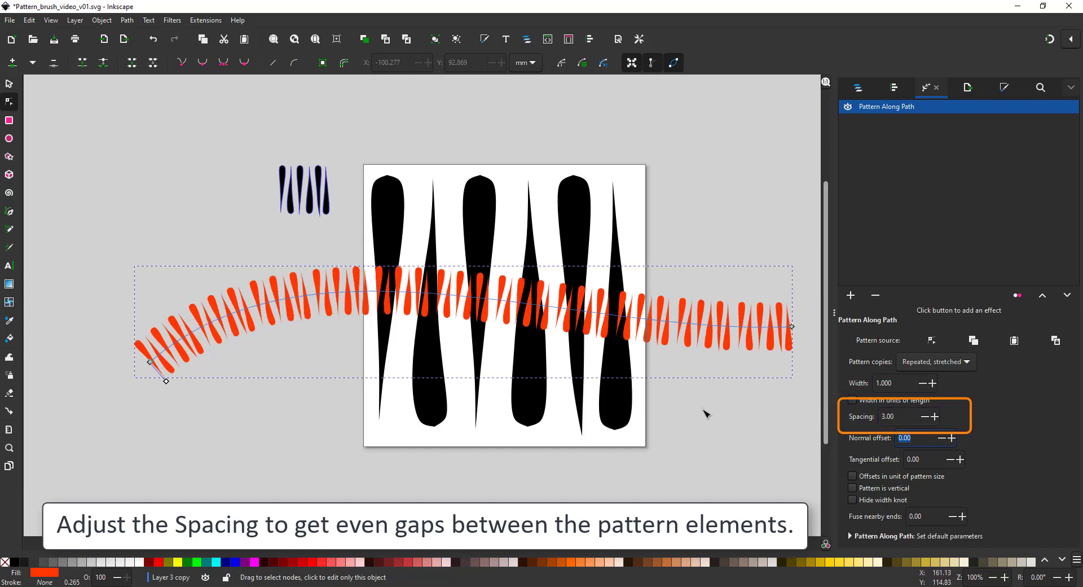
{"action": "left_click_drag", "start_coordinate": [897, 420], "coordinate": [829, 428]}
{"action": "type", "text": "2"}
{"action": "key", "text": "Tab"}
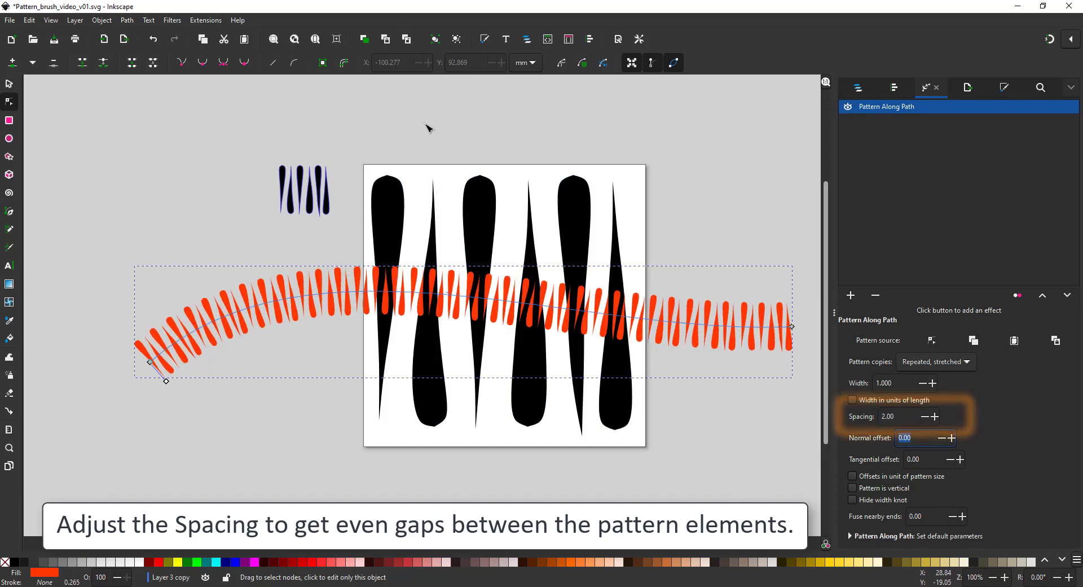
{"action": "left_click", "coordinate": [9, 83]}
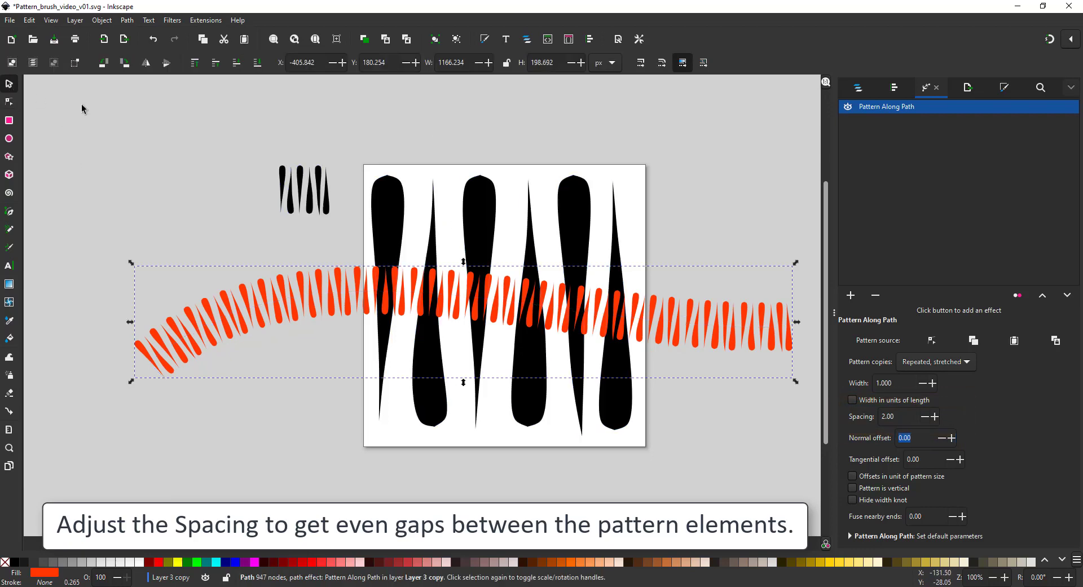
{"action": "left_click", "coordinate": [159, 293]}
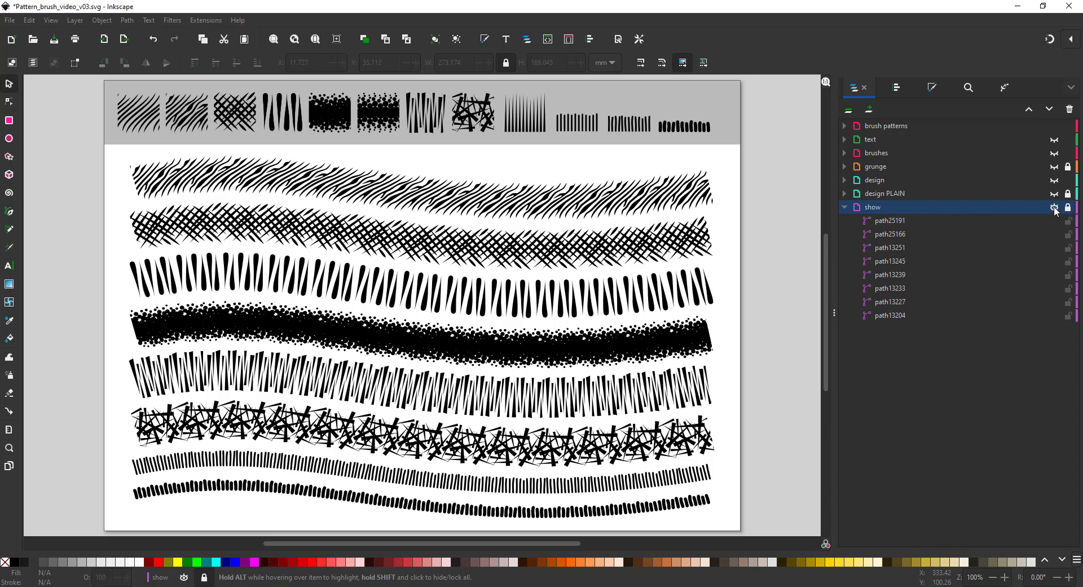
- Hide the show layer and turn on visibility of the design PLAIN, grunge, design, brushes and text layers
{"action": "left_click", "coordinate": [1054, 205]}
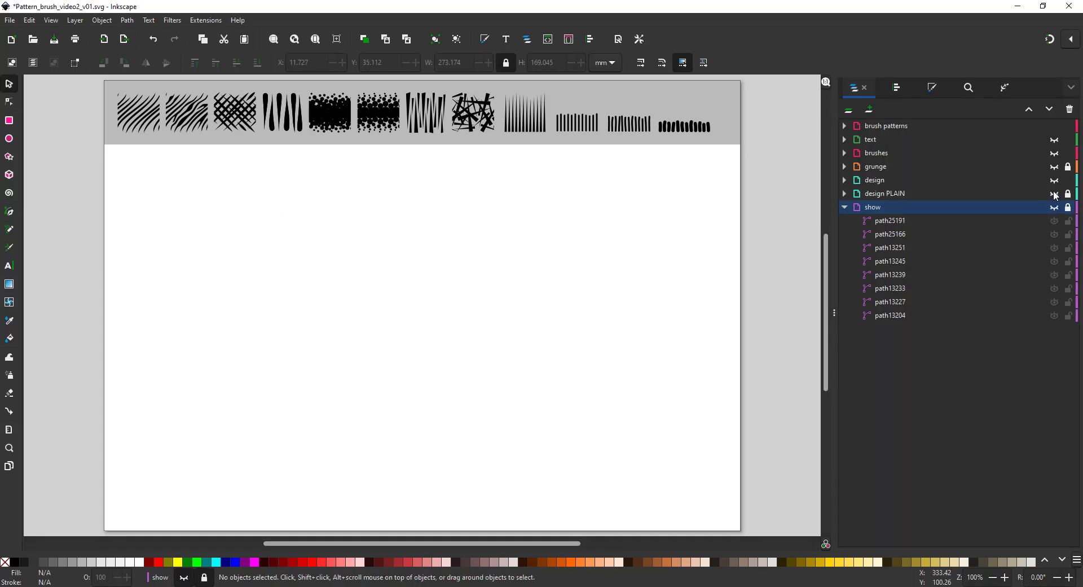
{"action": "left_click", "coordinate": [1055, 193]}
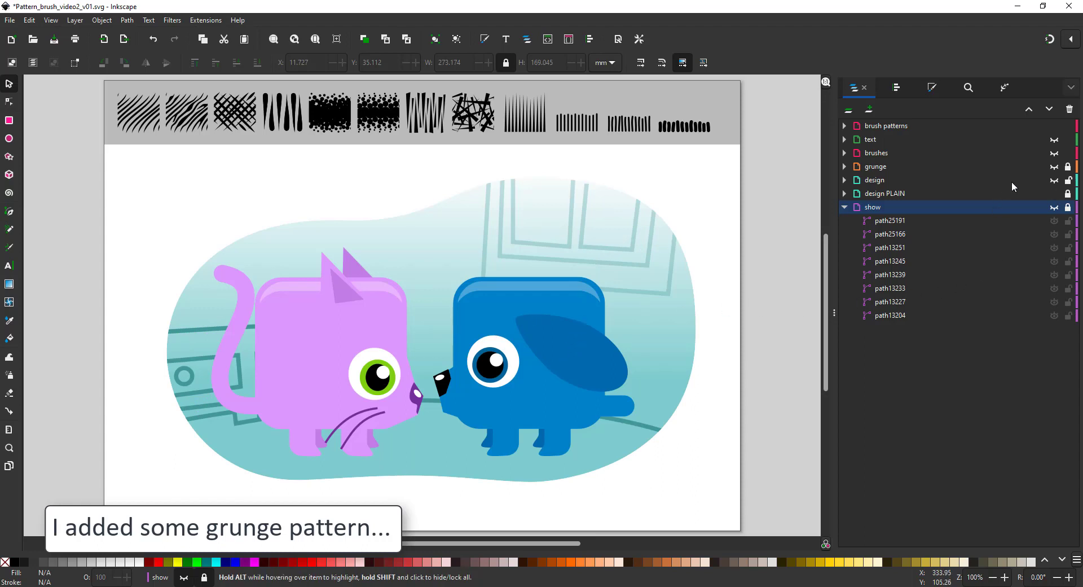
{"action": "left_click", "coordinate": [1055, 167]}
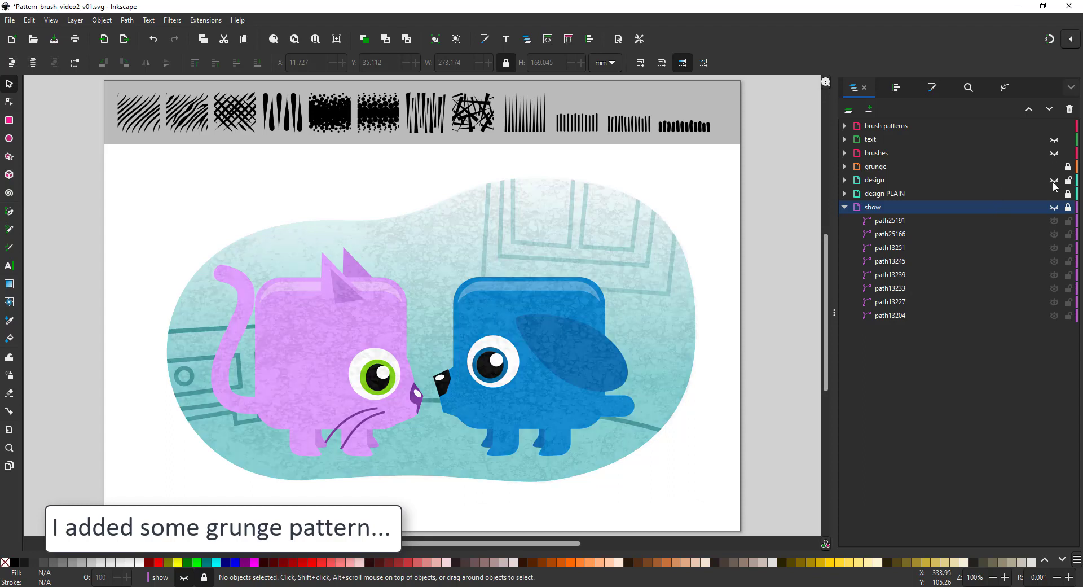
{"action": "left_click", "coordinate": [1055, 181]}
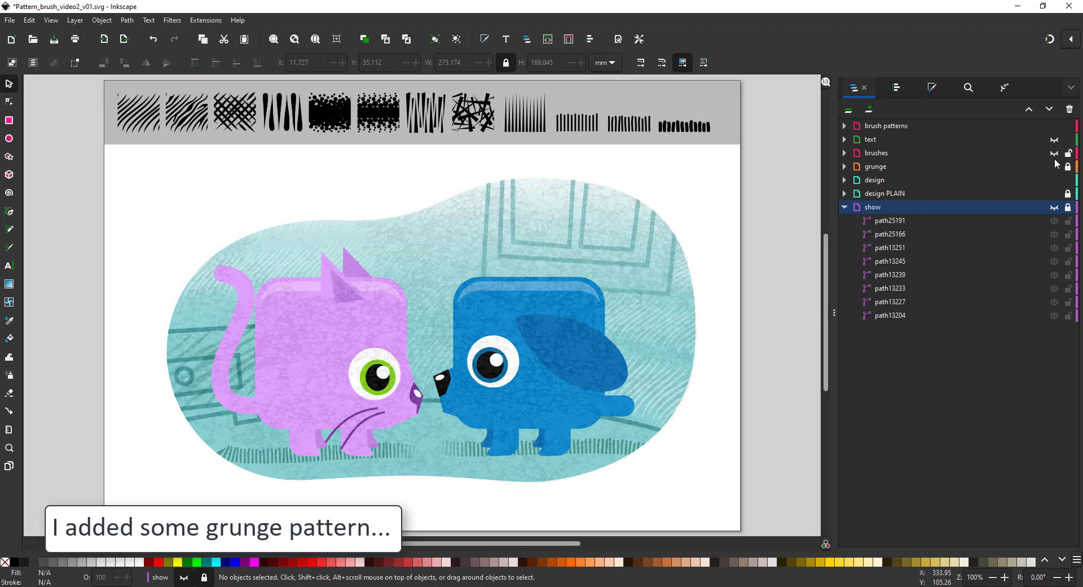
{"action": "left_click", "coordinate": [1056, 158]}
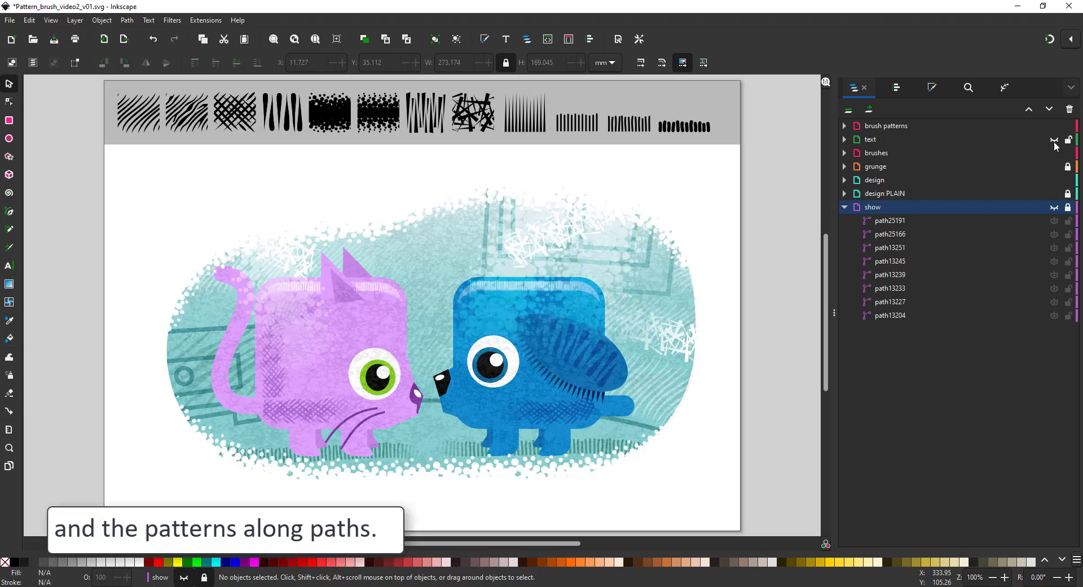
{"action": "left_click", "coordinate": [1054, 141]}
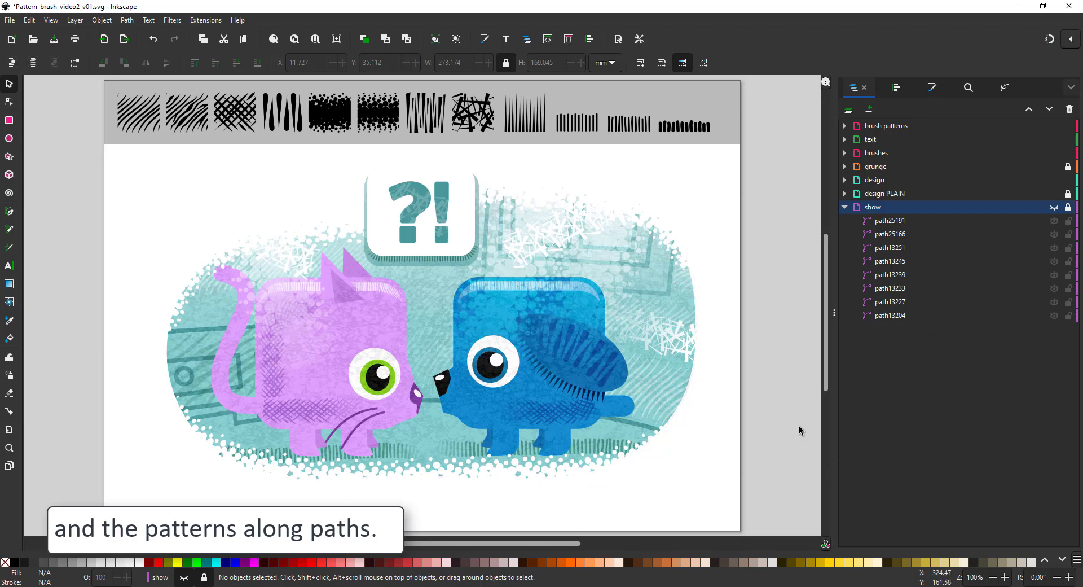